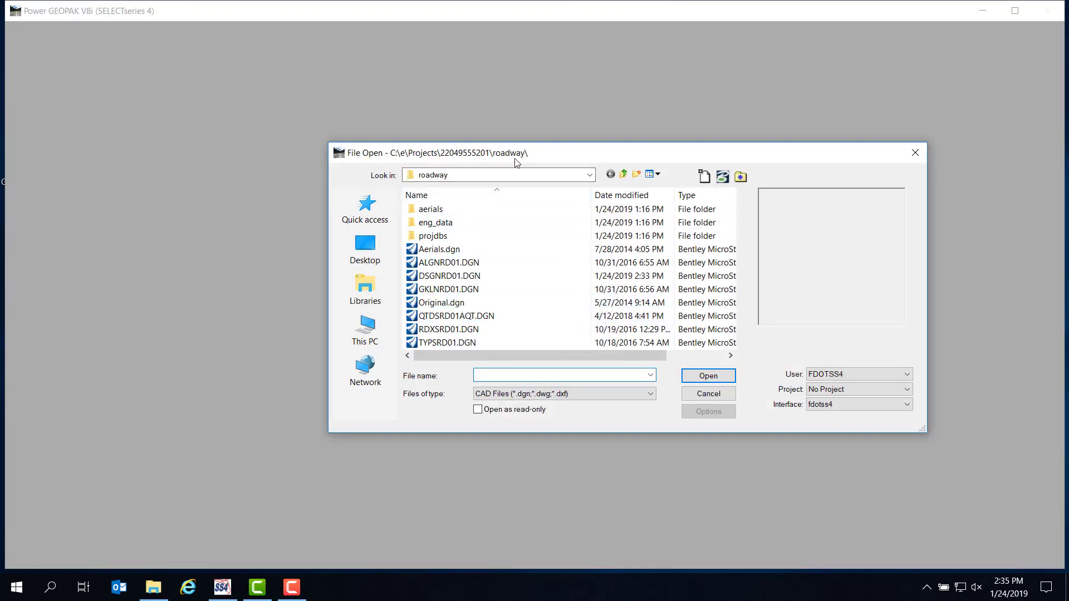
click(501, 174)
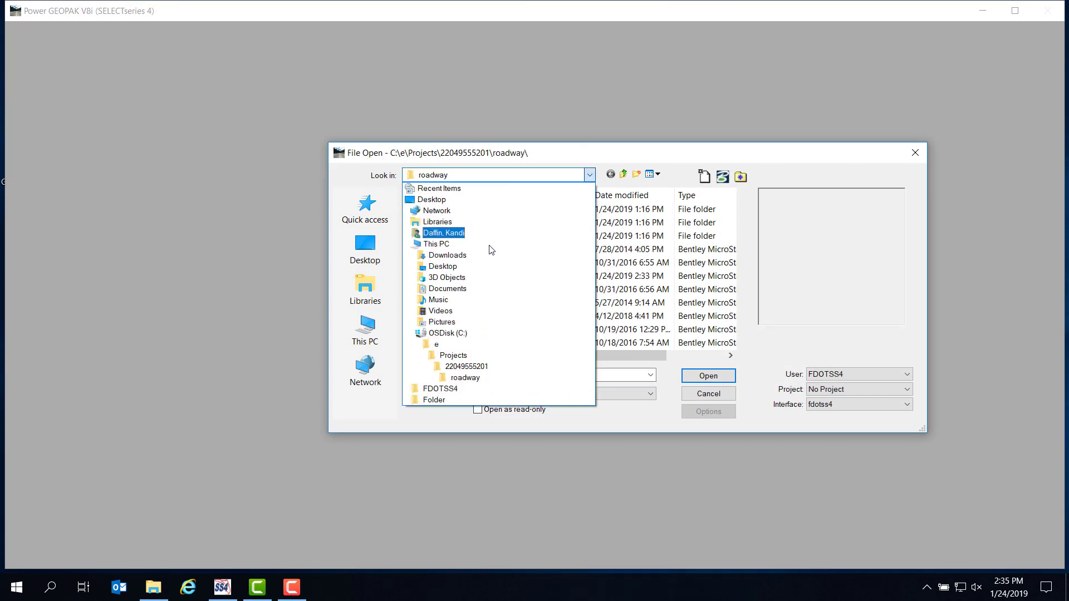
click(447, 334)
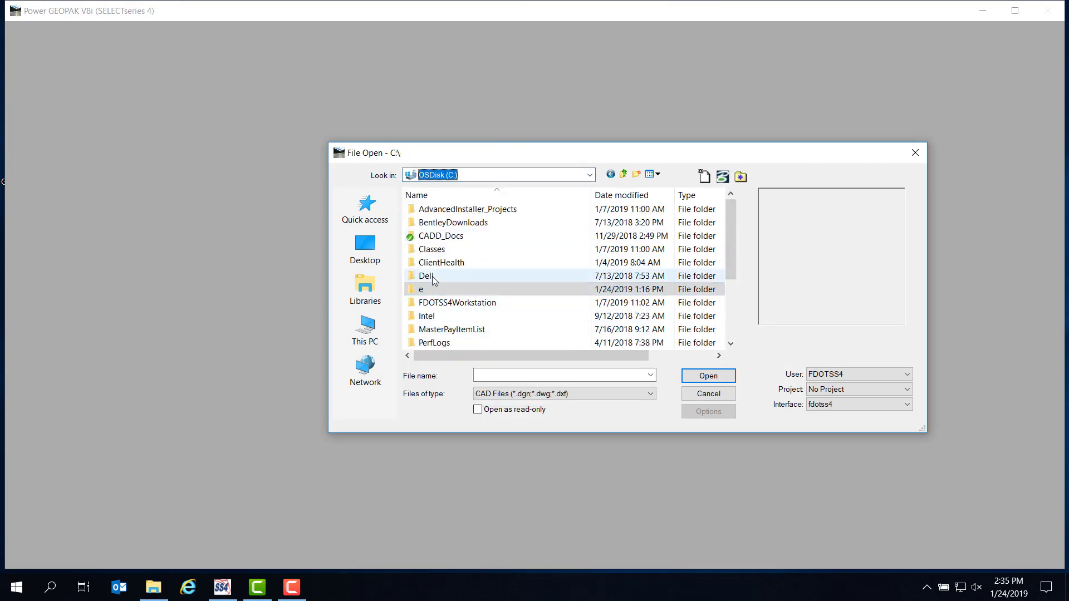
double_click(451, 290)
double_click(442, 209)
double_click(441, 209)
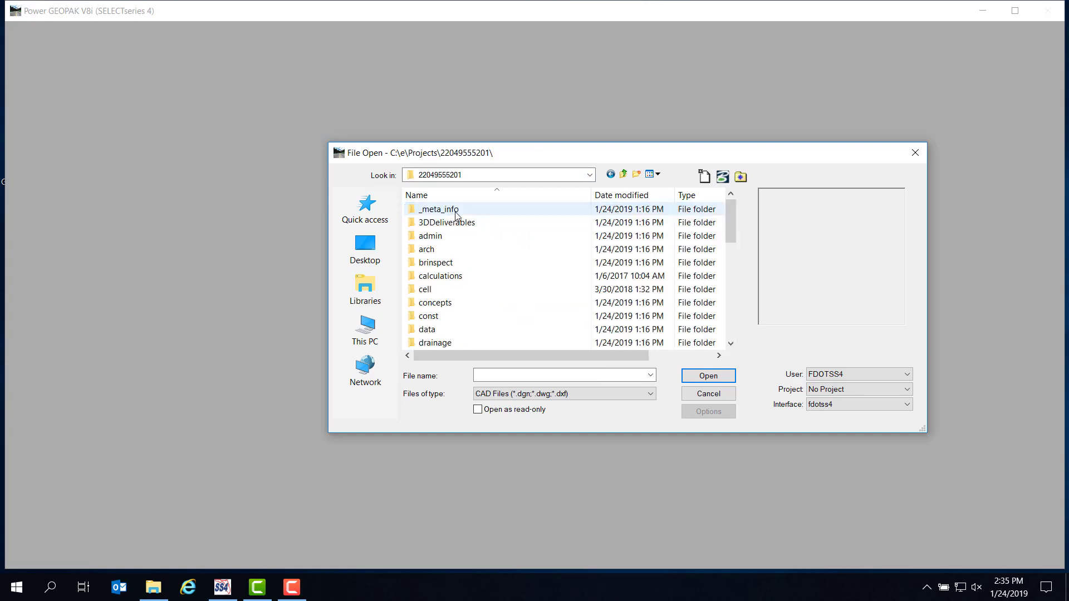
scroll(633, 316, down, 7)
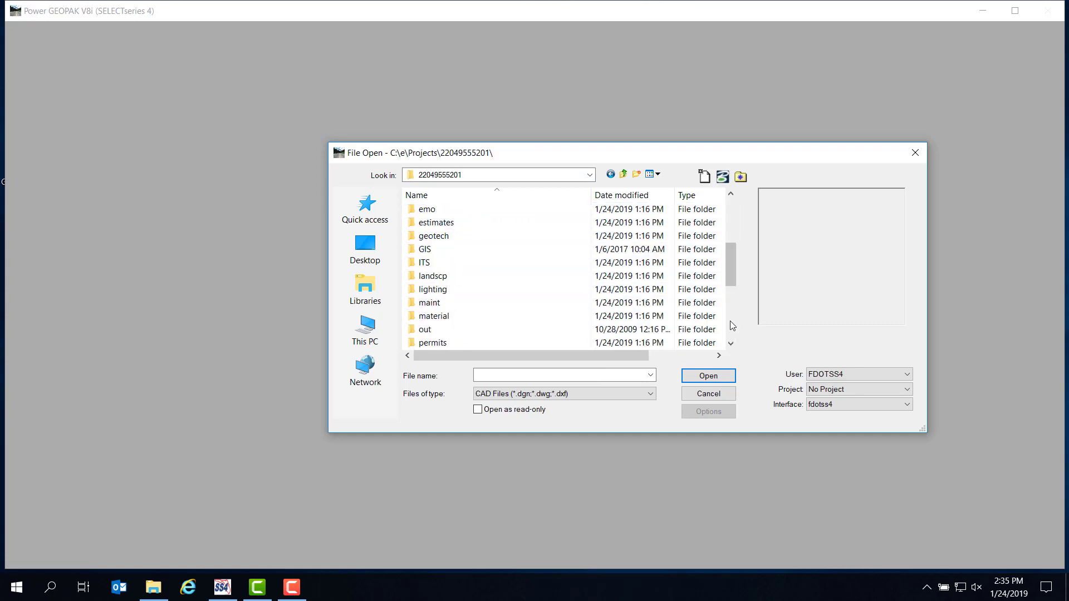
double_click(468, 236)
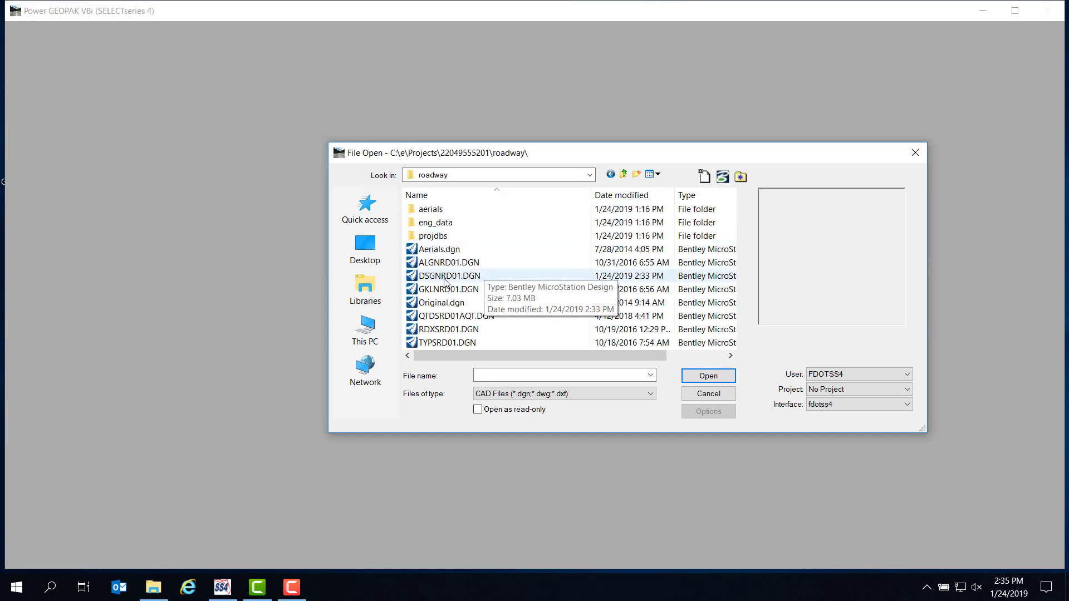
click(444, 279)
click(696, 377)
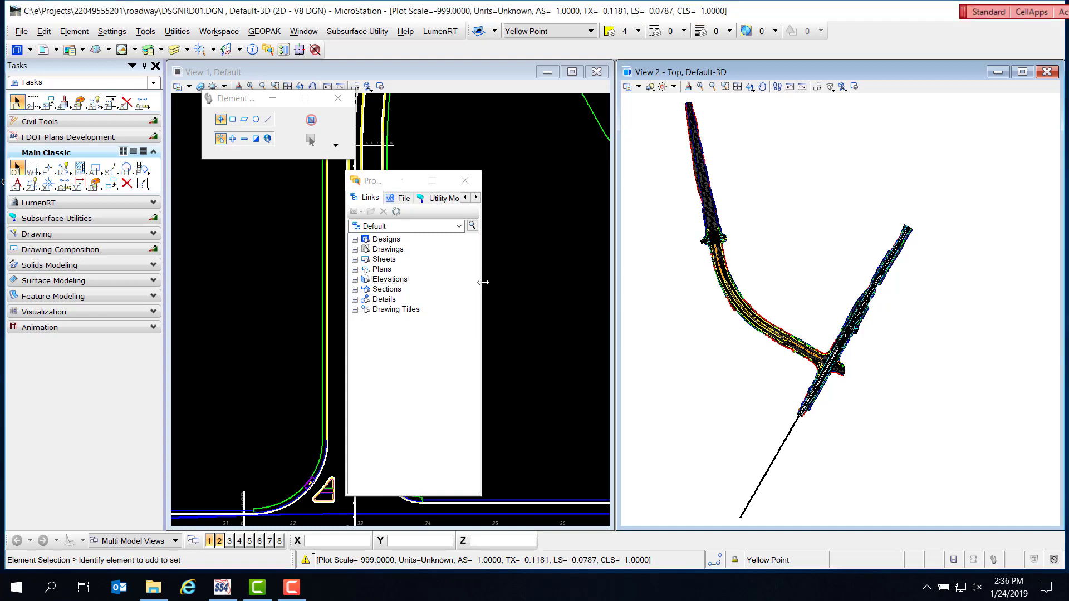
drag(483, 283, 539, 282)
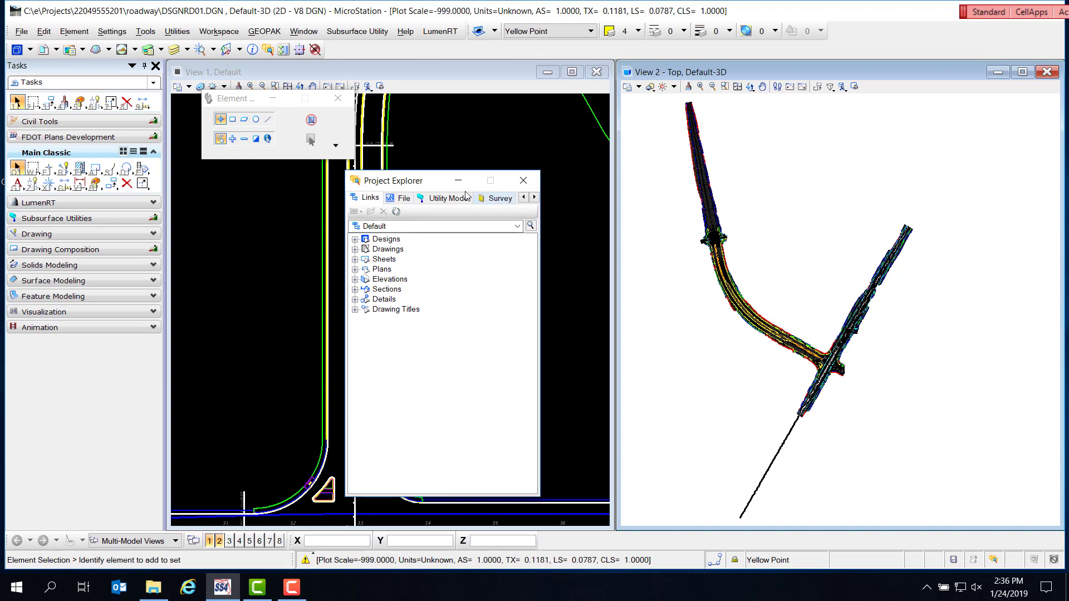
click(523, 182)
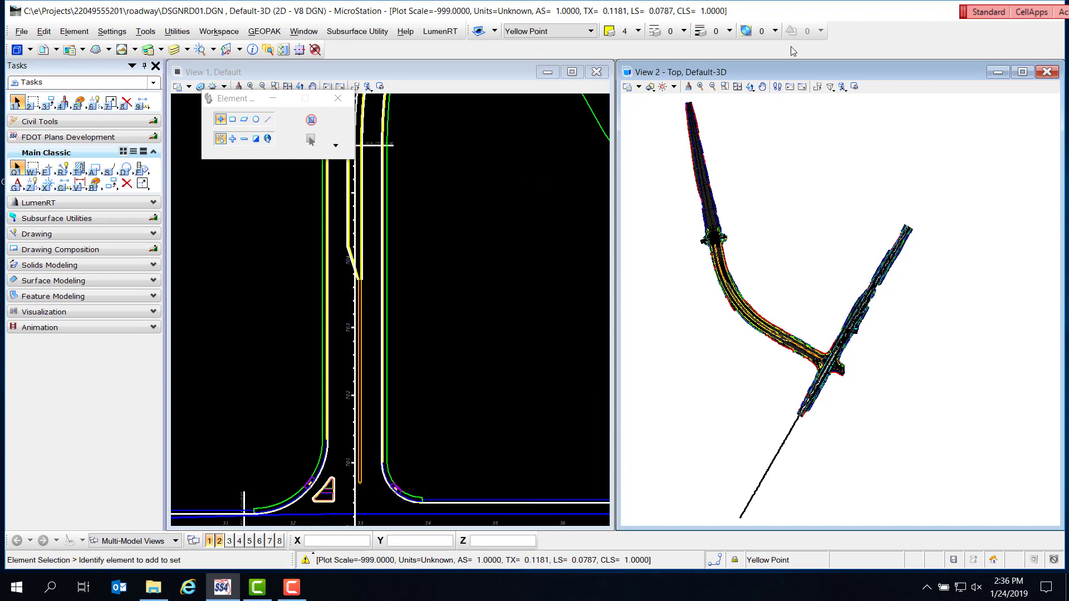
Move the red Cadpilot bar into the empty space beside the standard toolbar and save its settings
drag(962, 12, 415, 50)
right_click(416, 51)
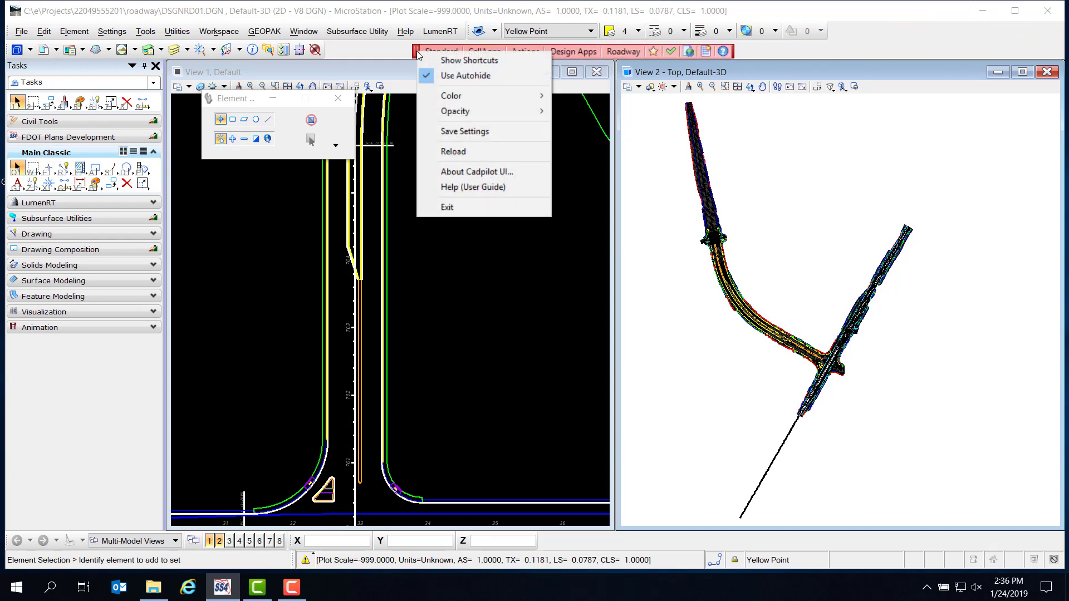
click(444, 132)
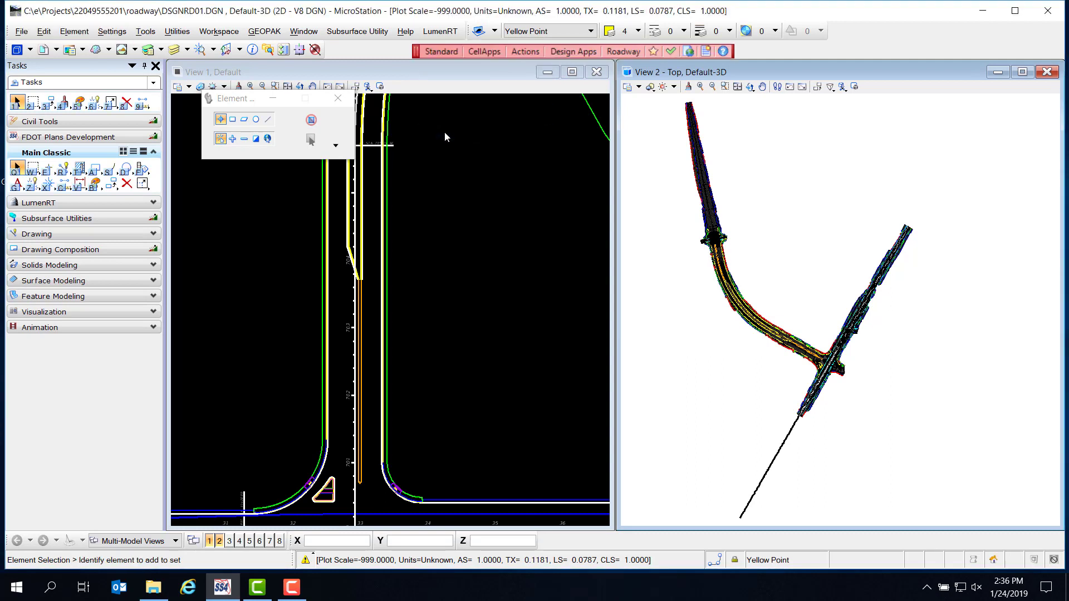
click(524, 53)
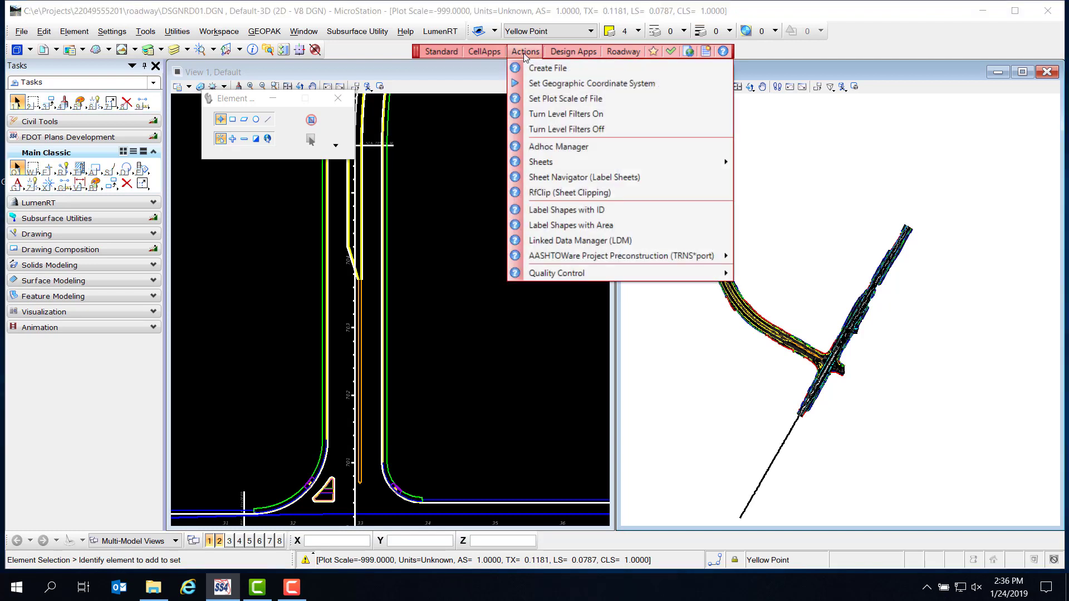
click(538, 70)
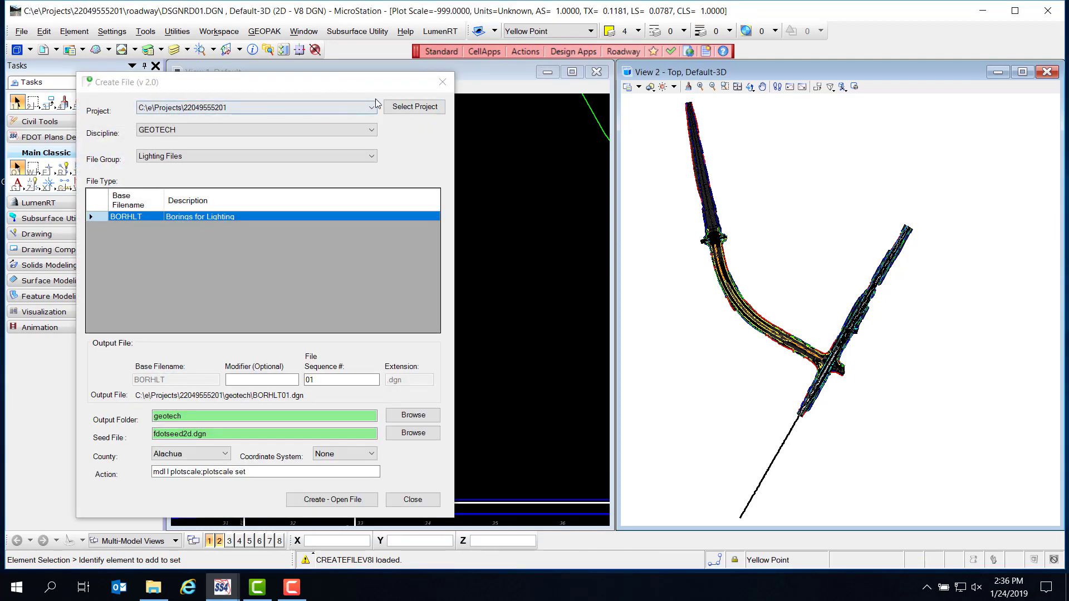
click(414, 109)
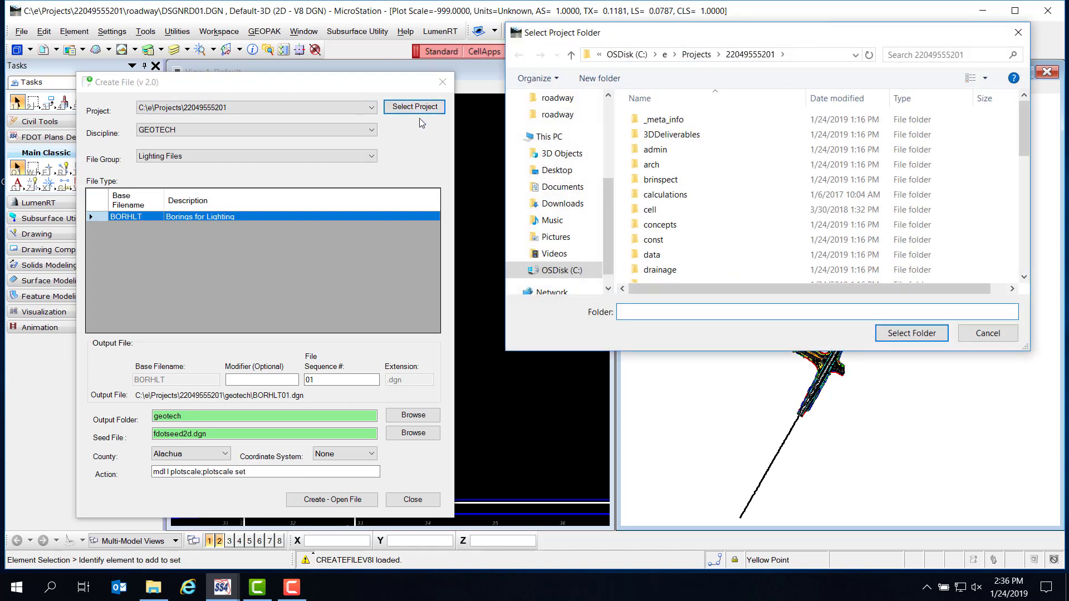
click(562, 271)
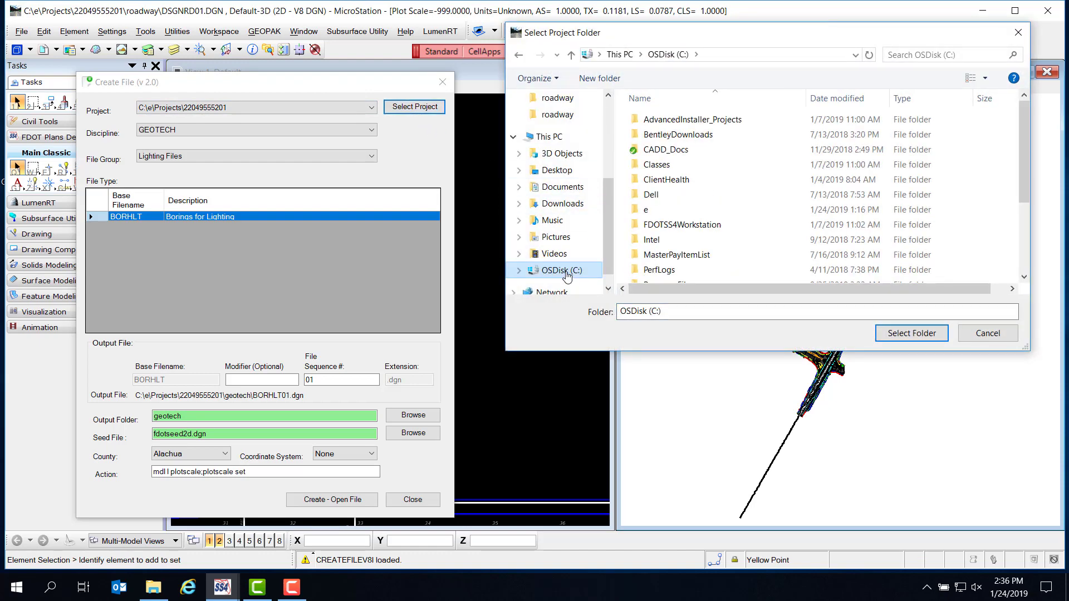
double_click(656, 213)
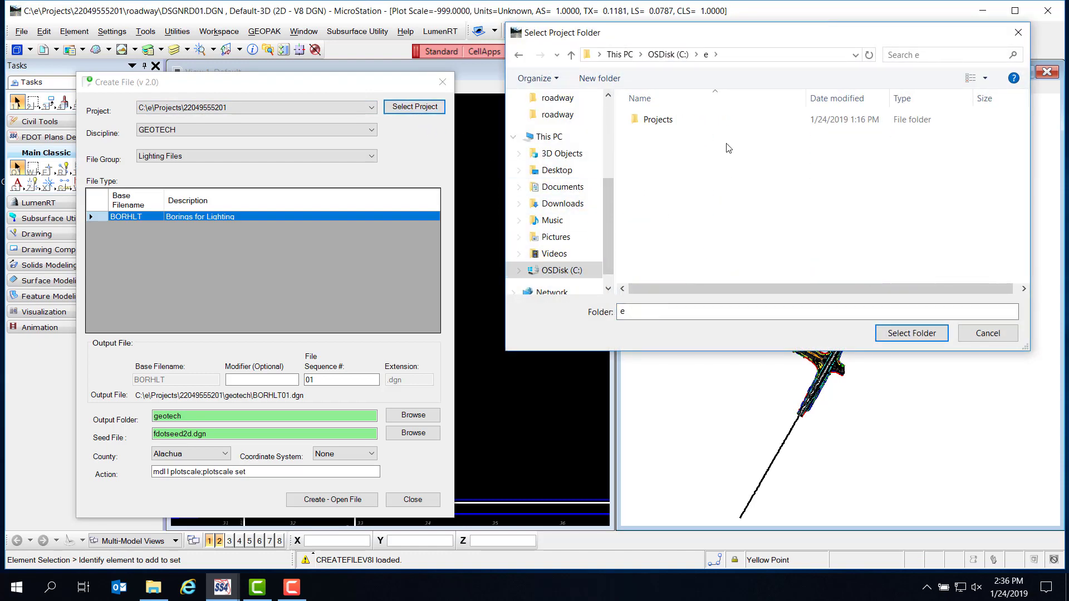
double_click(676, 125)
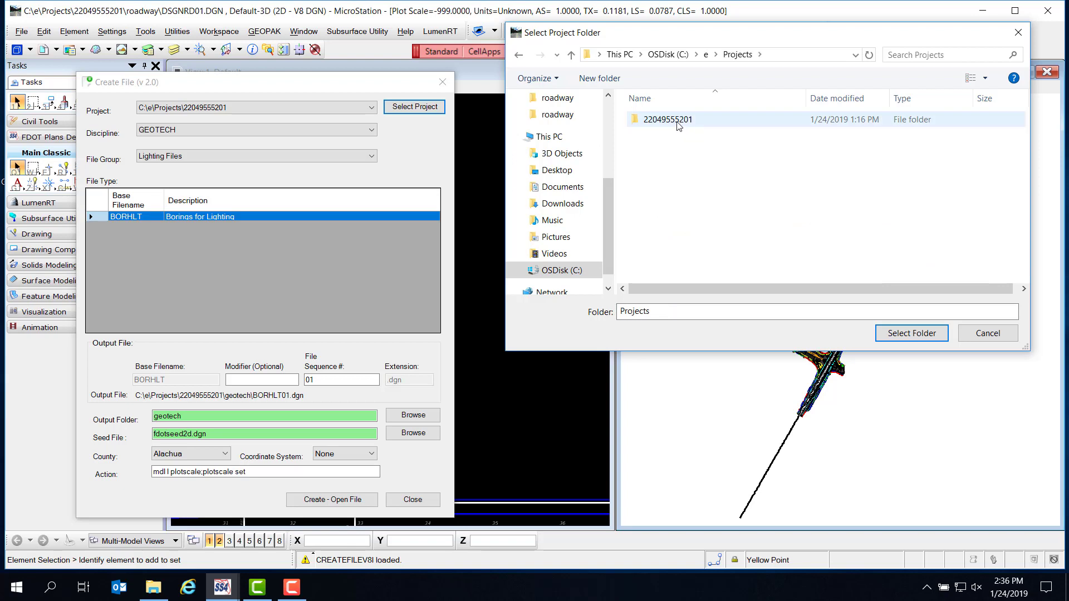
double_click(678, 125)
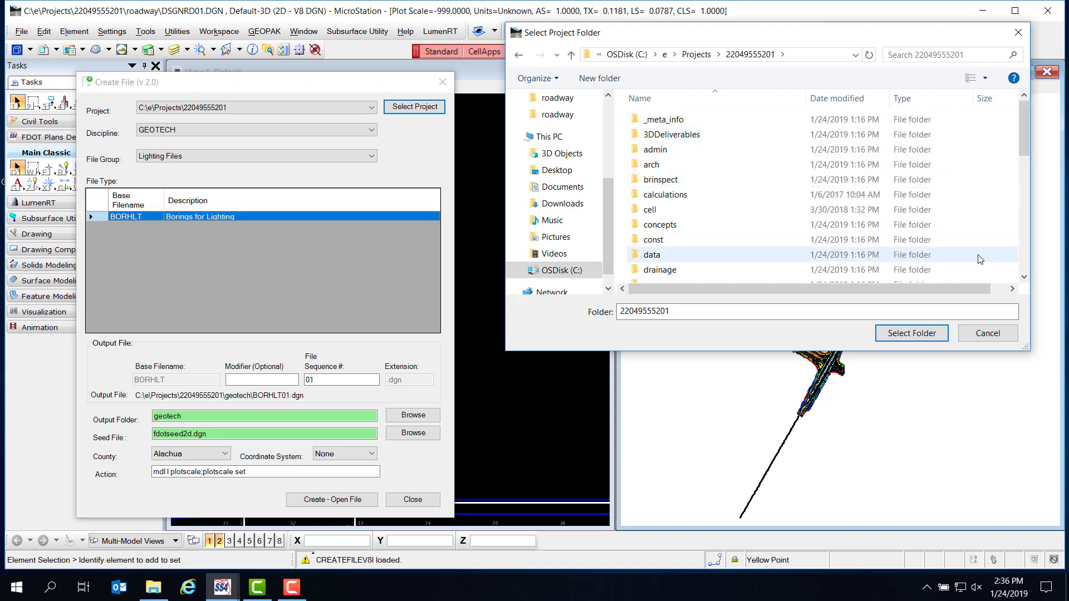
click(928, 335)
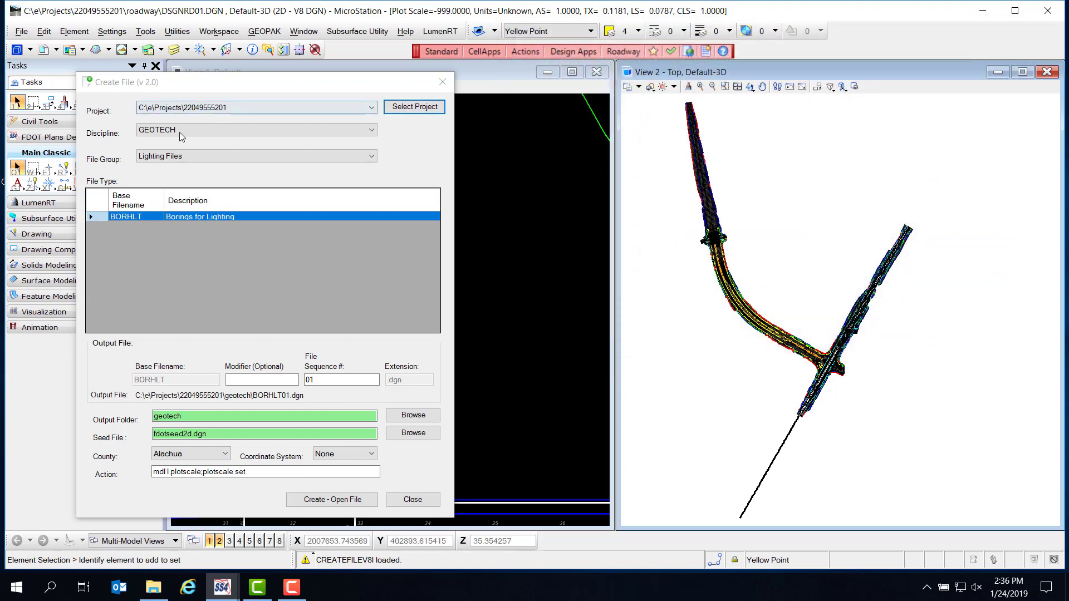
Set the discipline to ROADWAY and the file group to Roadway Files, and choose the QTDSRD Quantity Computation Shapes-Calculations file type
click(205, 130)
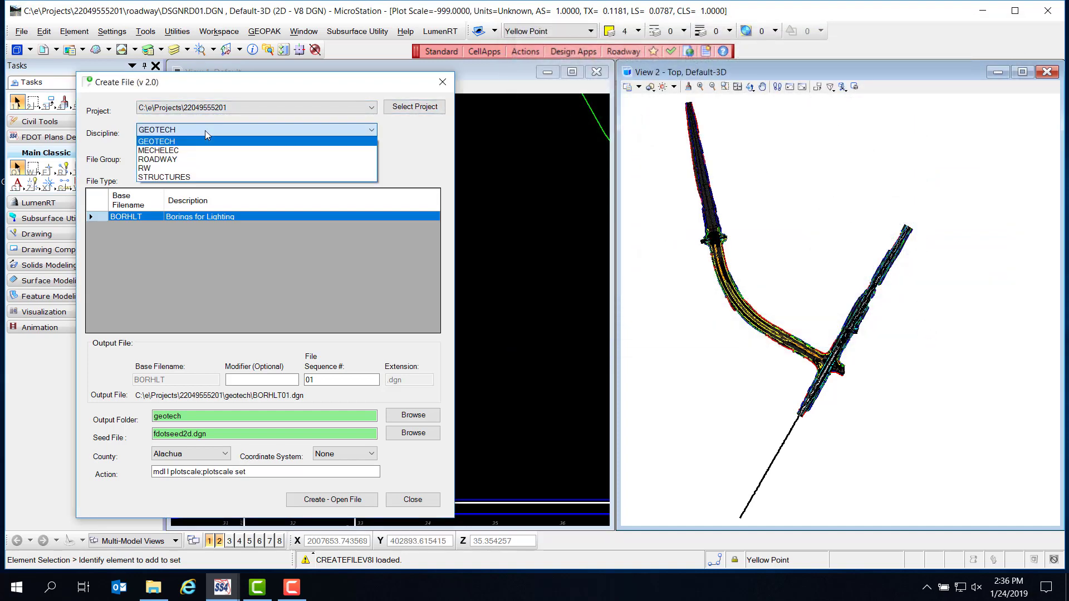
click(180, 163)
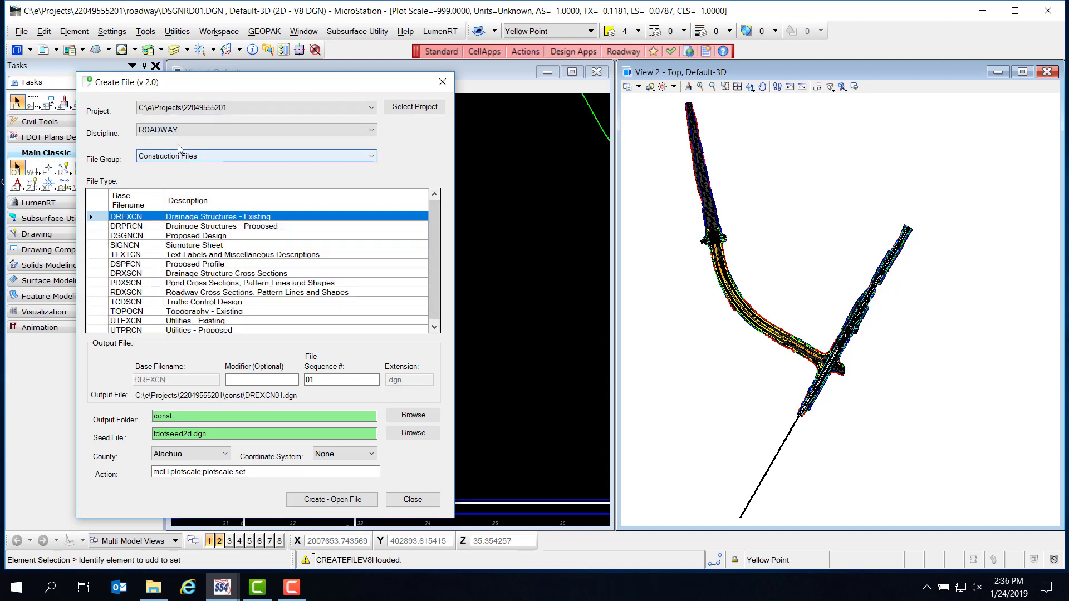
click(207, 159)
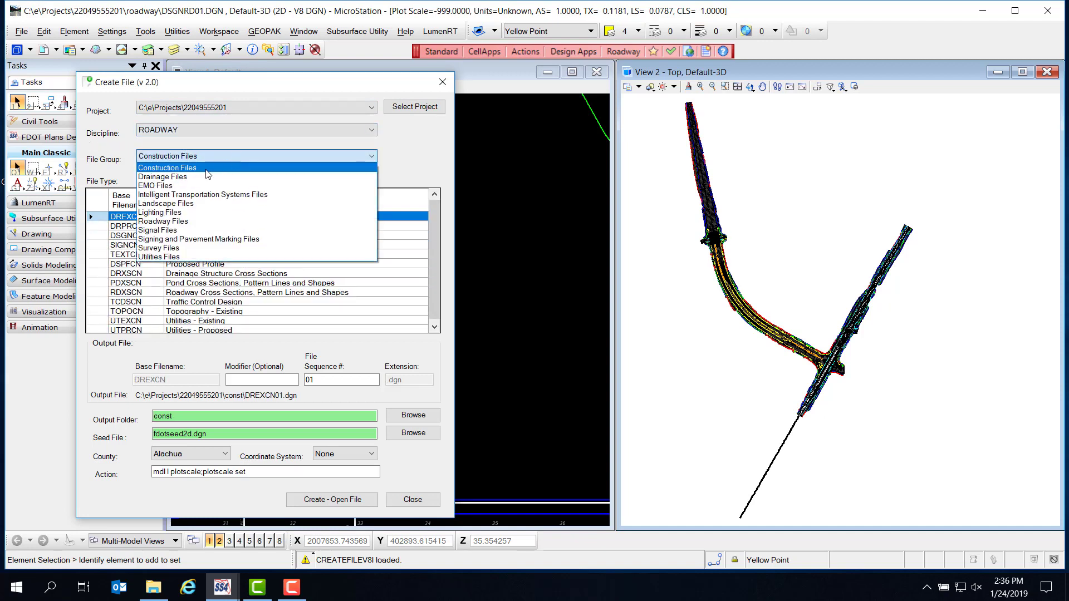
click(185, 222)
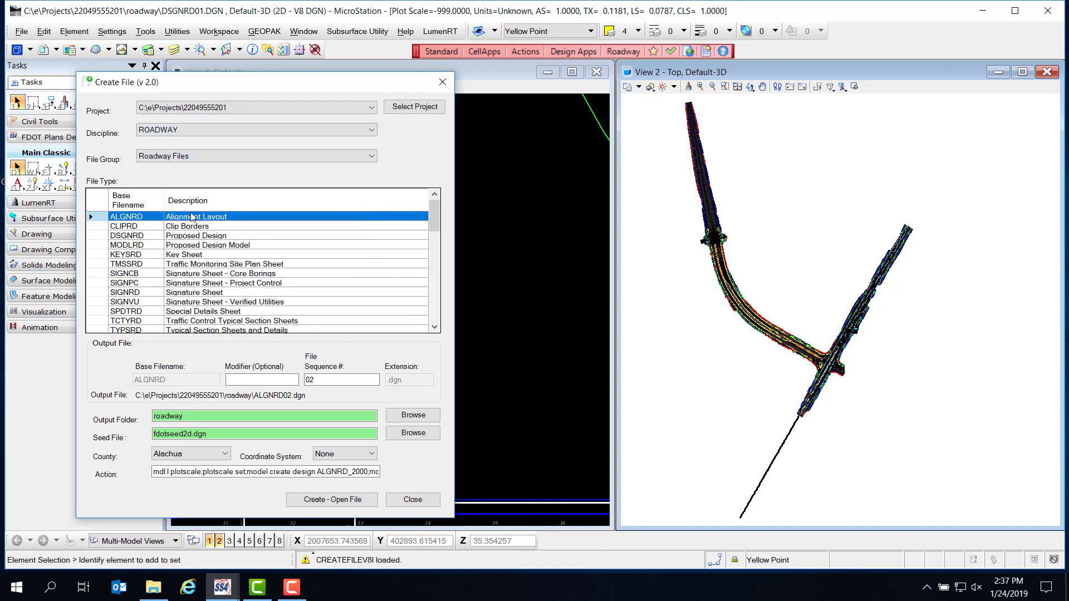
drag(436, 226, 444, 322)
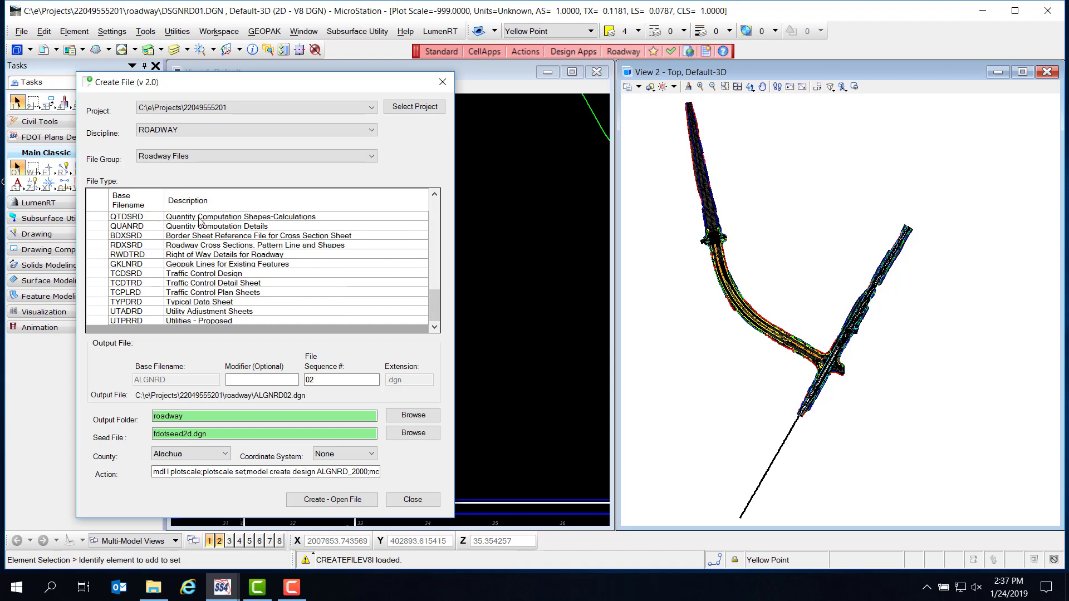
click(281, 217)
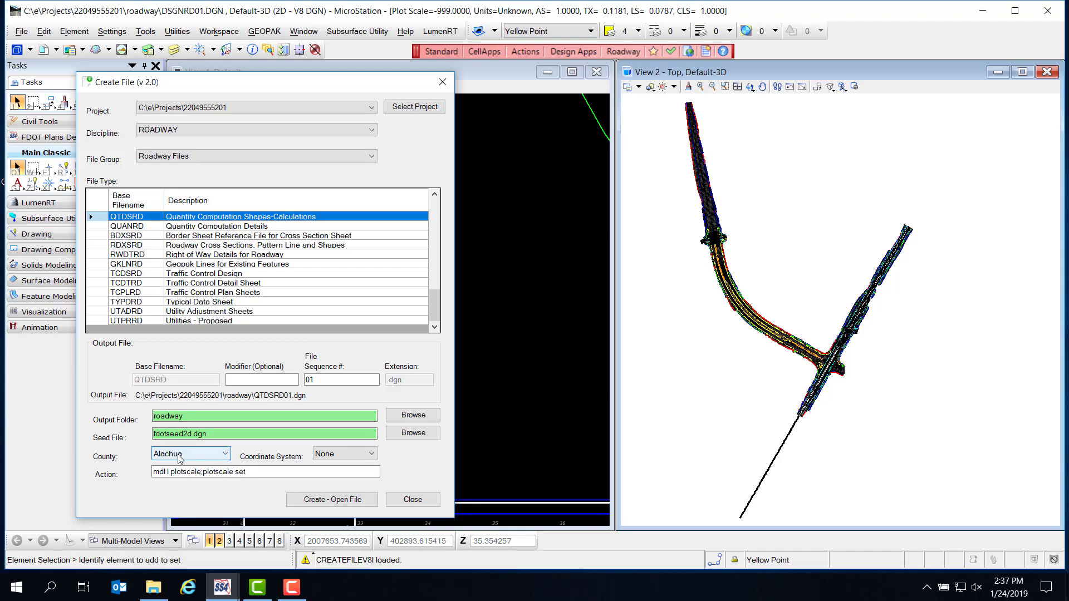
Set the county for the new file to Wakulla
click(226, 457)
scroll(228, 437, down, 10)
scroll(229, 436, down, 3)
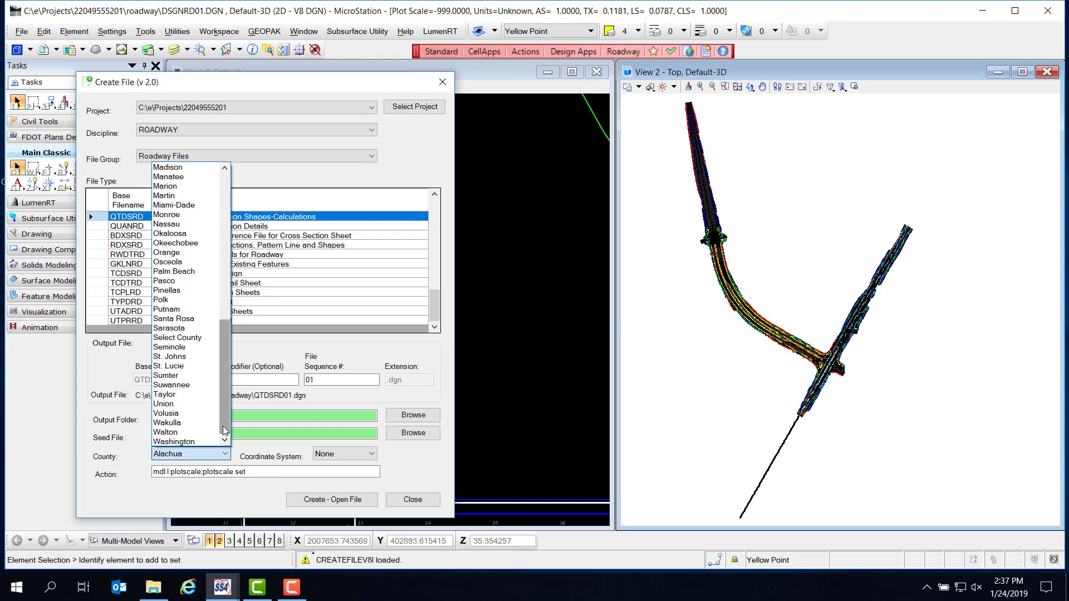
click(185, 423)
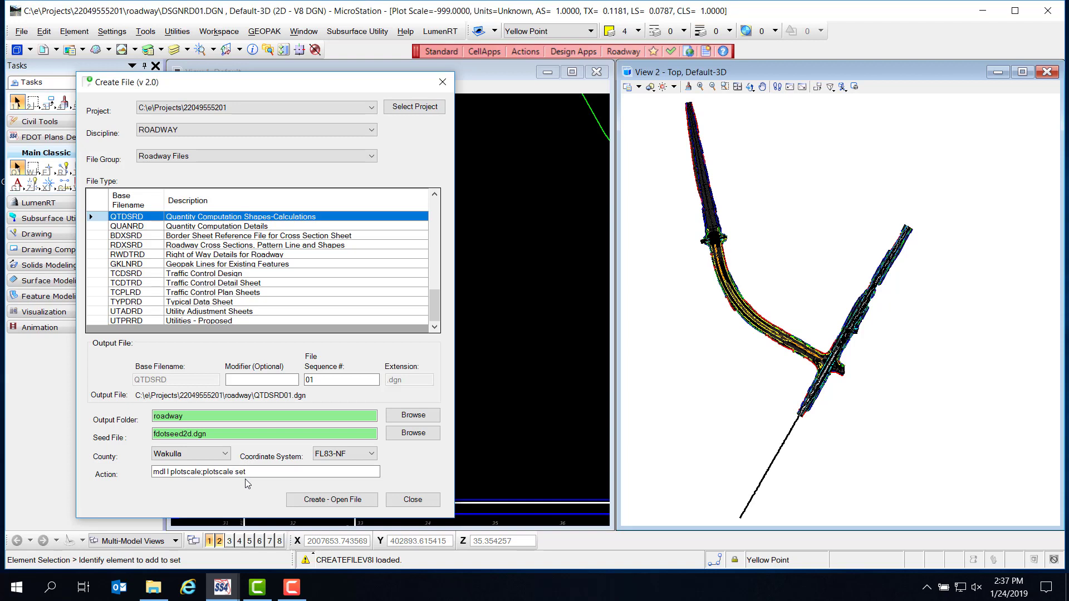
Create and open QTDSRD01.dgn, accept a plot scale of 1.0000 in English units, and close the Create File dialog
click(333, 499)
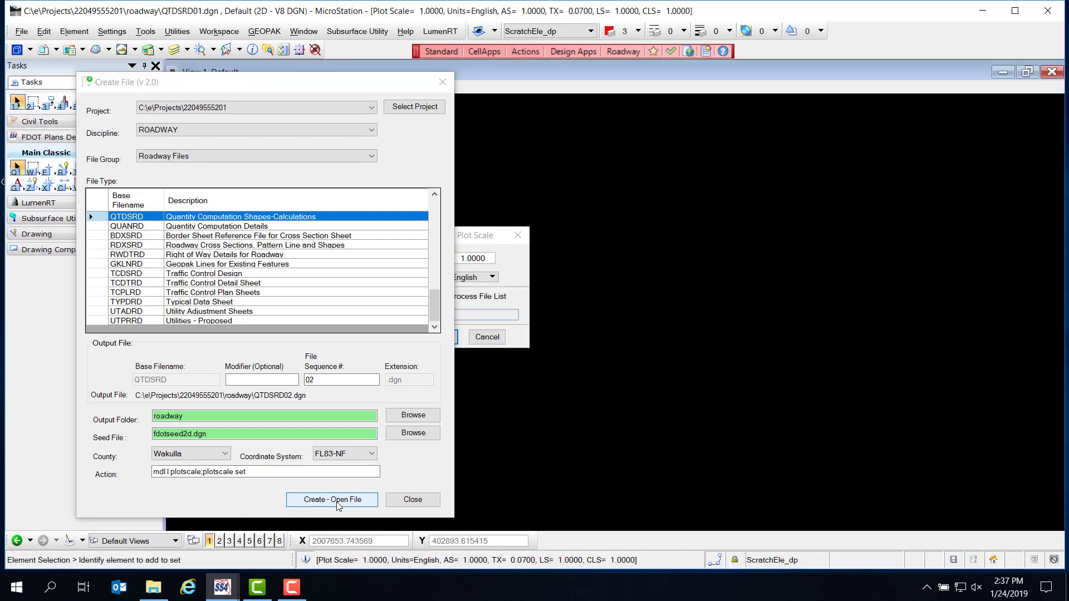
drag(477, 239, 588, 230)
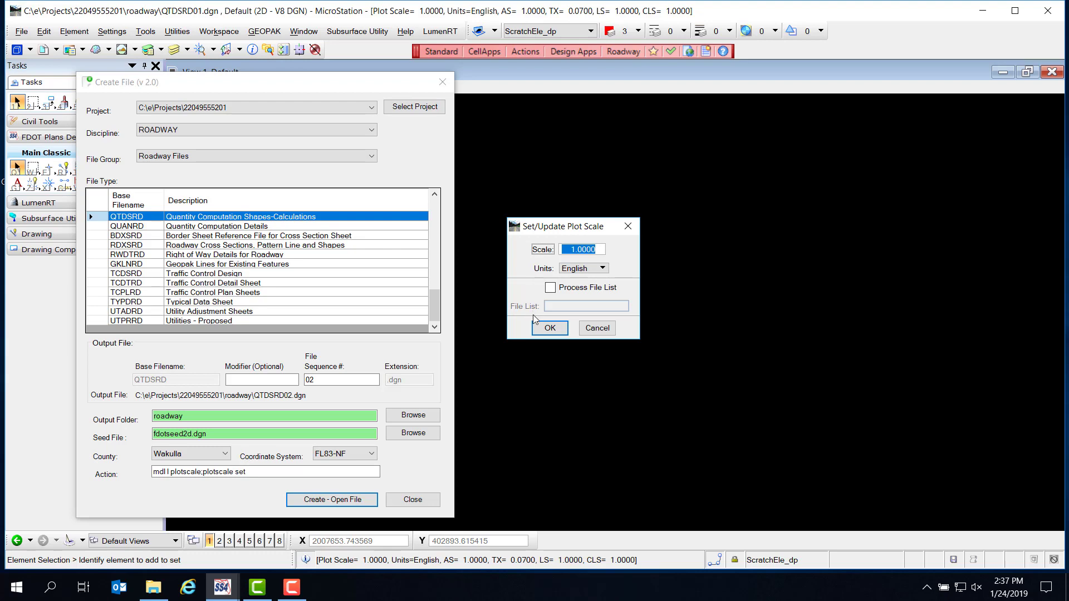
click(551, 332)
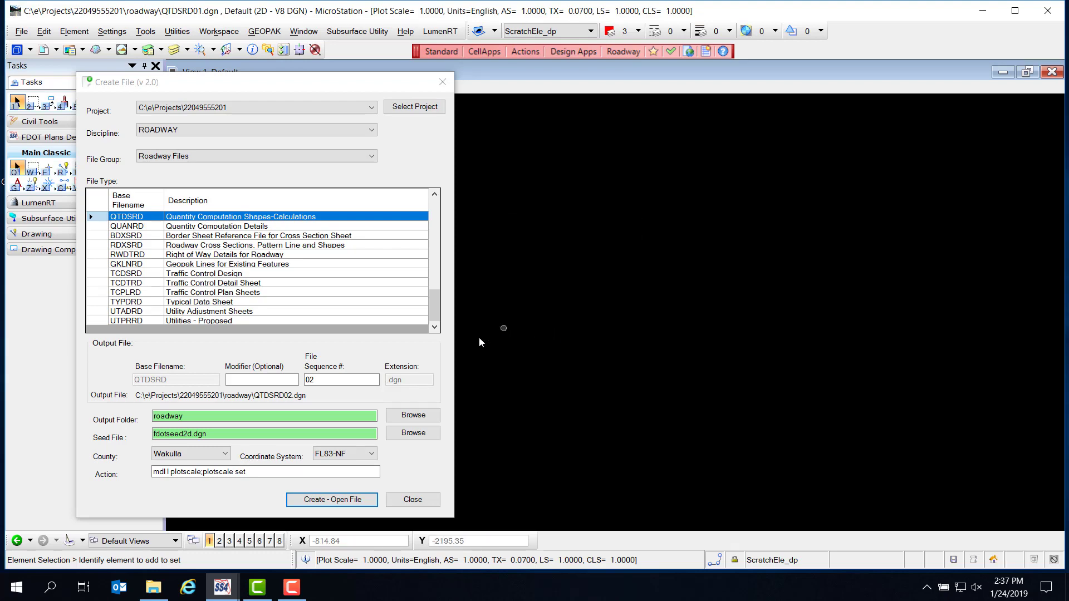
click(412, 499)
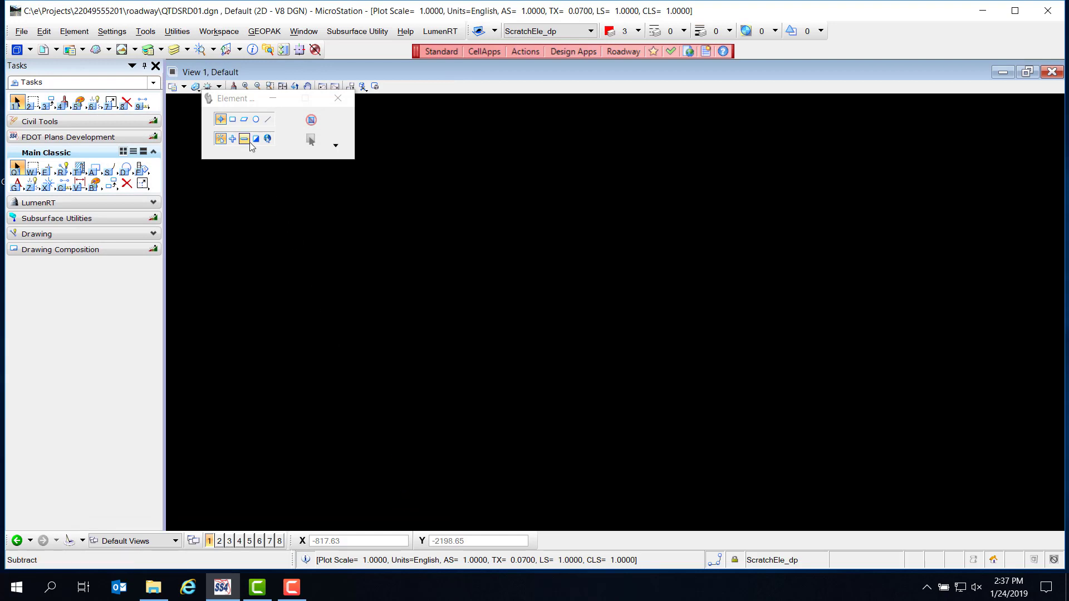
drag(233, 101, 203, 111)
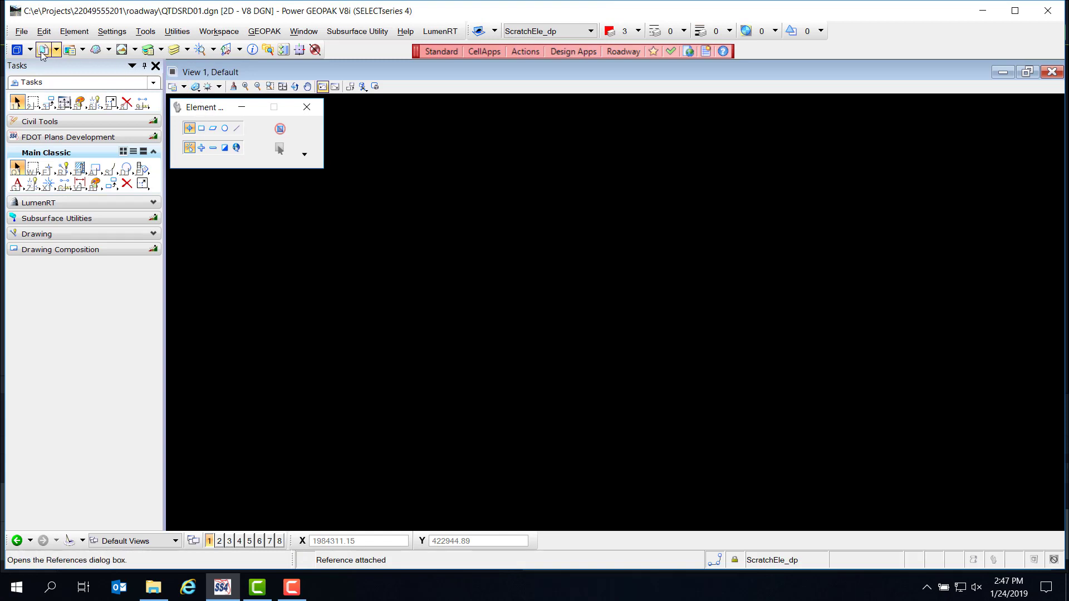
Attach ALGNRD01.DGN from the roadway folder as a reference, using its ALGNRD_50 model with Coincident - World orientation
click(22, 31)
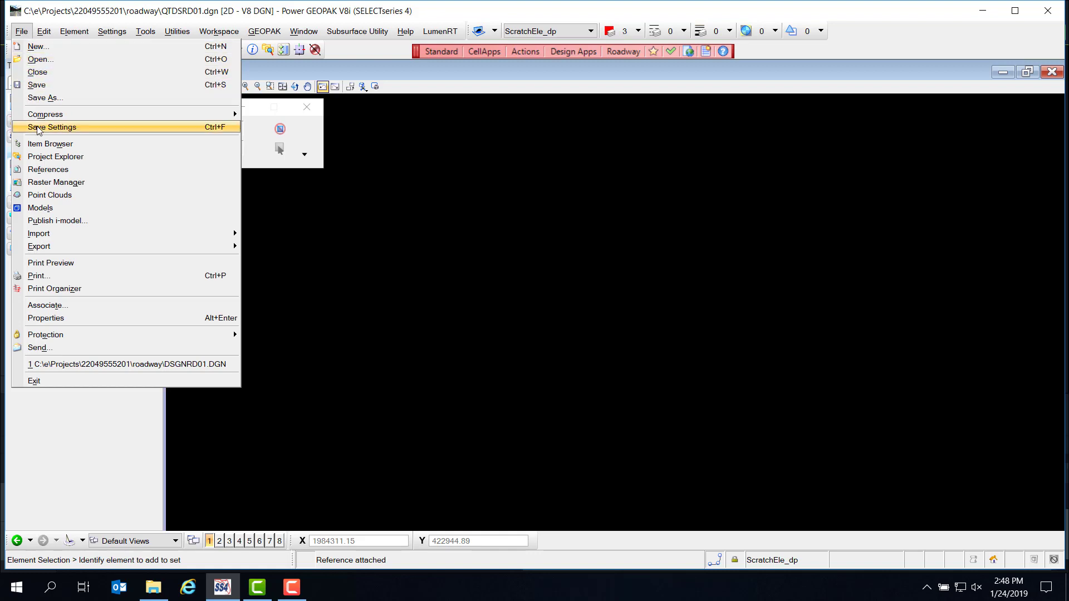
click(42, 169)
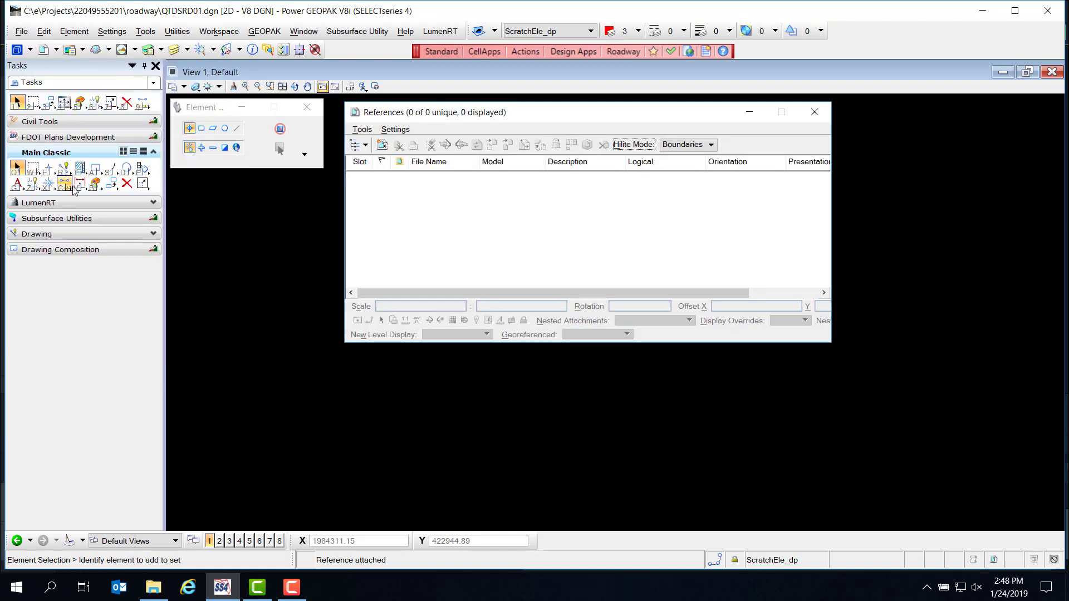
click(362, 130)
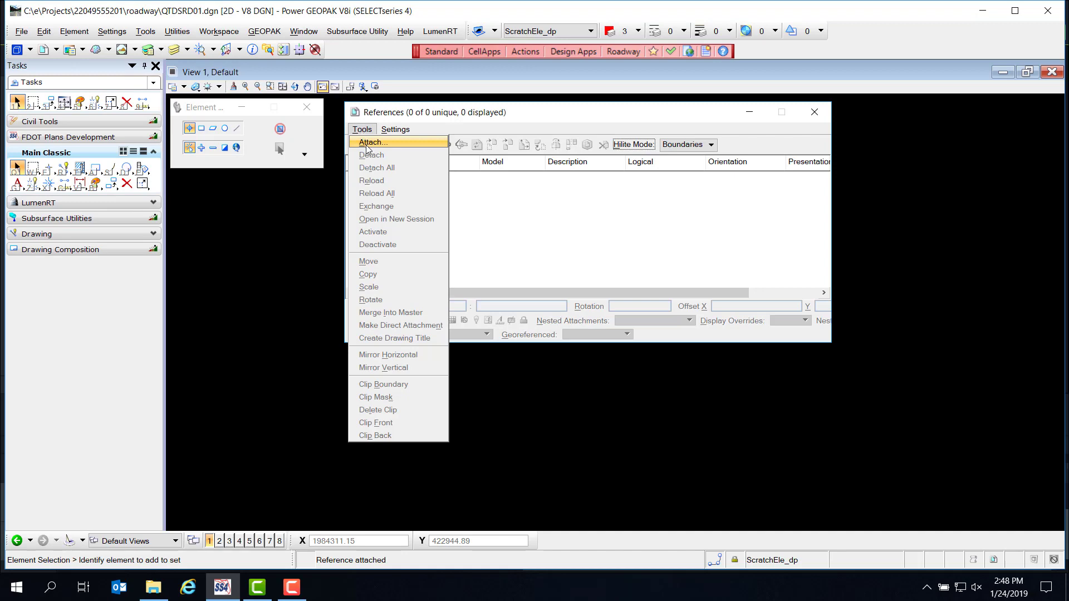
click(370, 143)
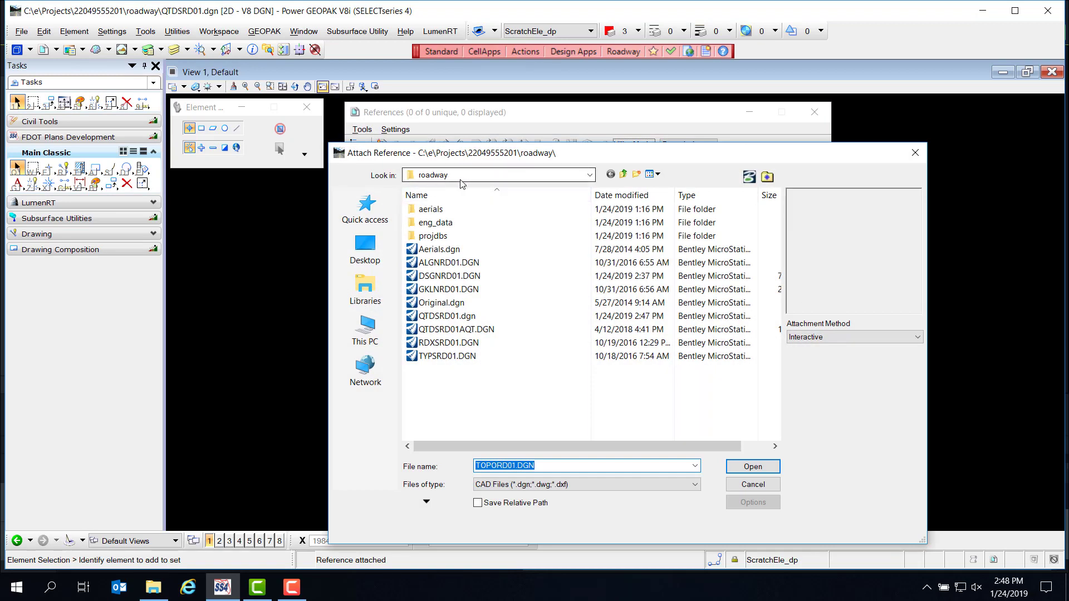
click(455, 263)
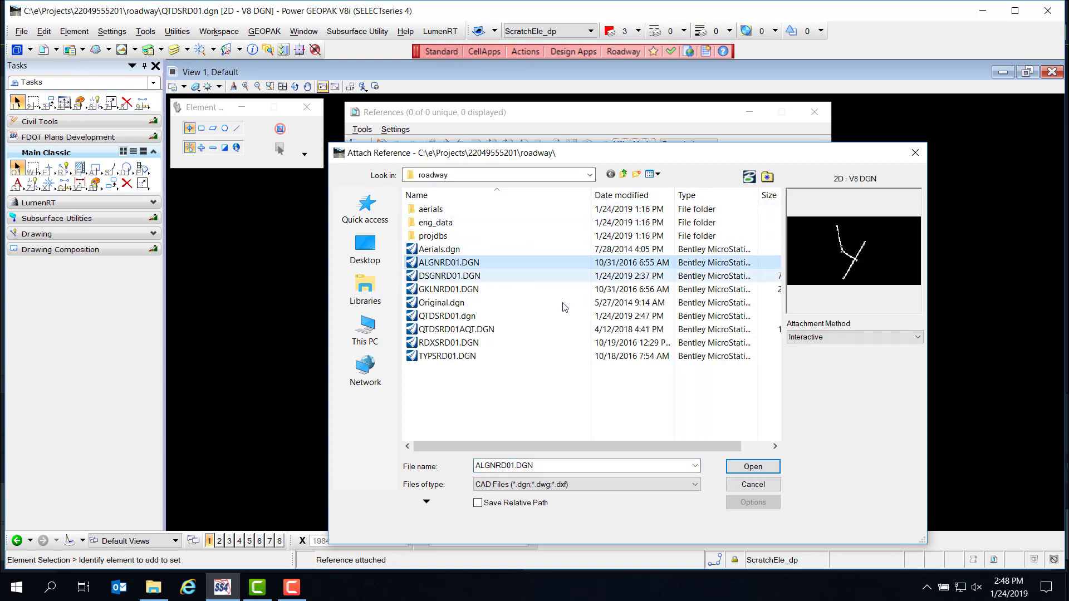
click(755, 470)
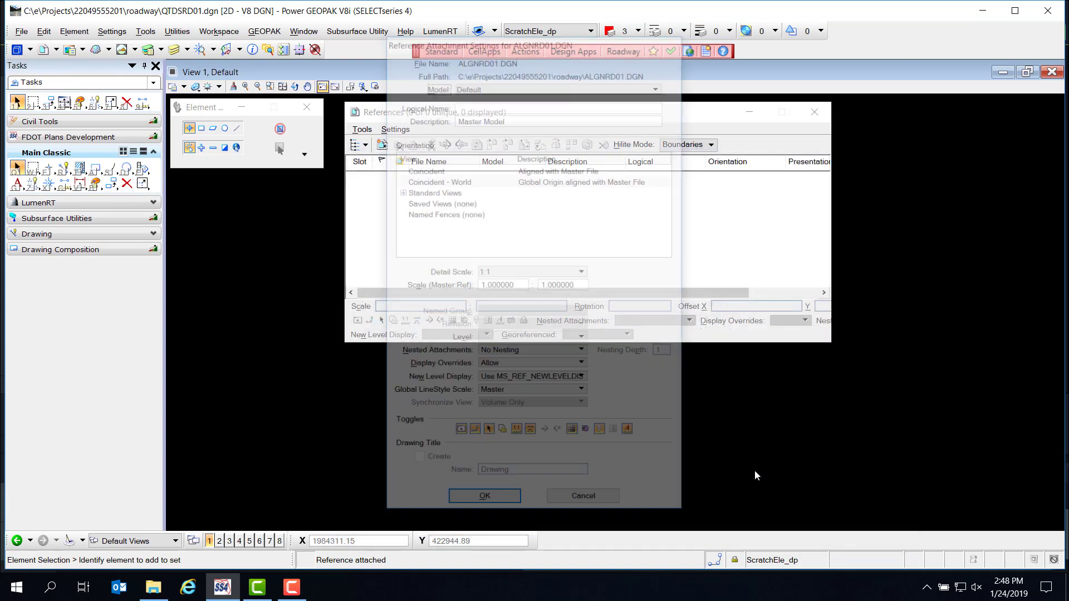
click(476, 84)
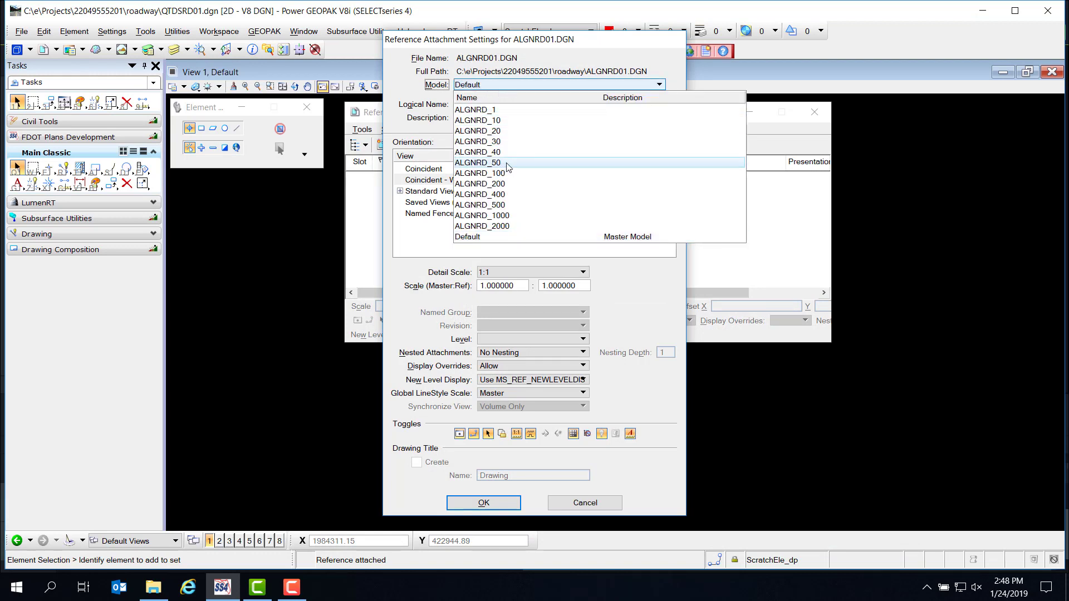
click(508, 162)
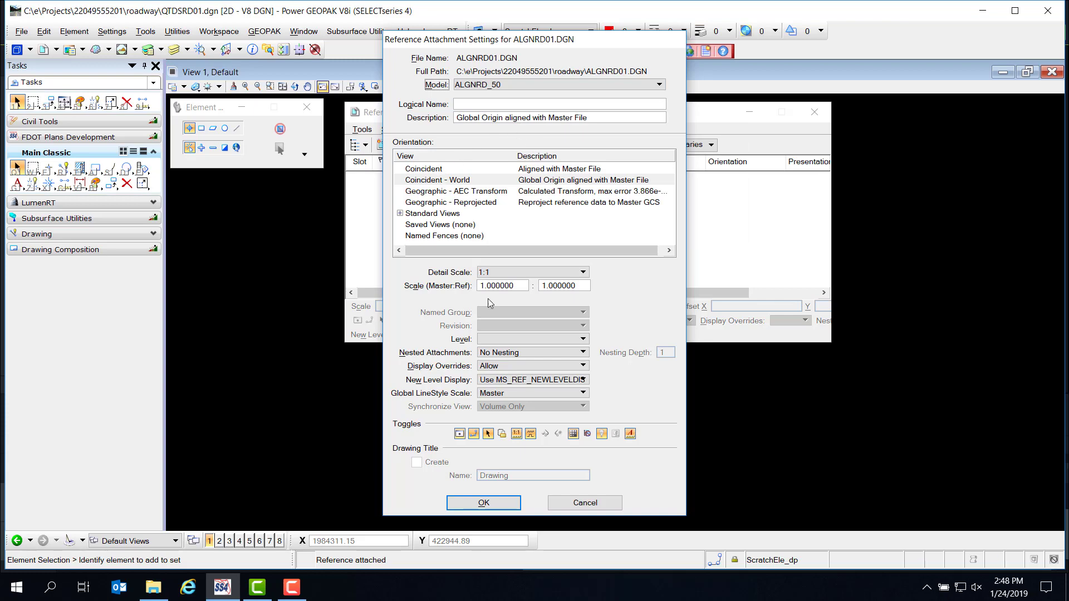
click(482, 502)
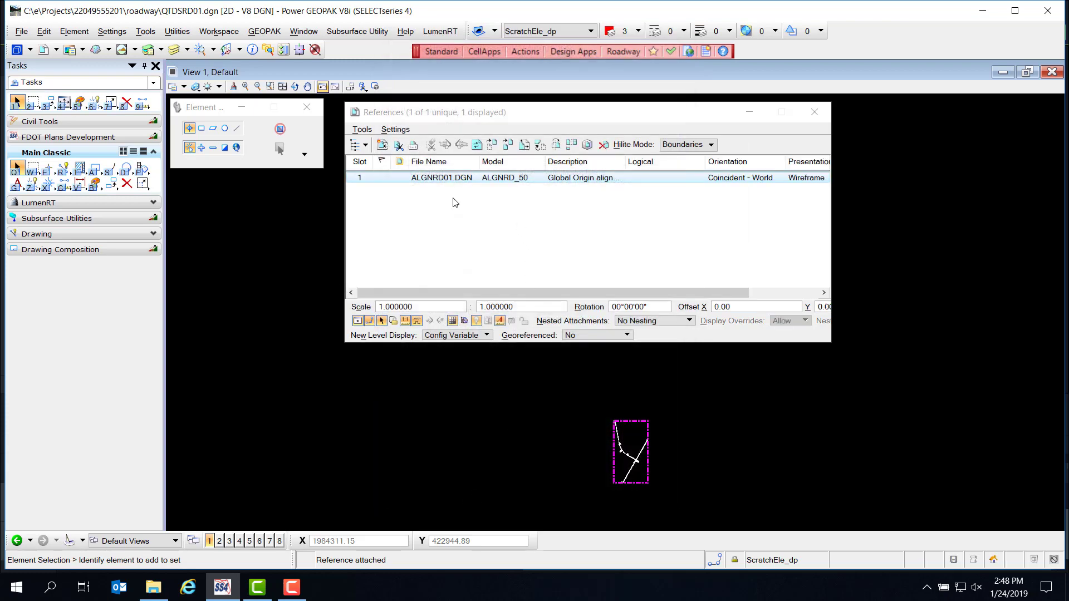
Attach DSGNRD01.DGN from the roadway folder as a reference, using its Default model with Coincident - World orientation
click(362, 129)
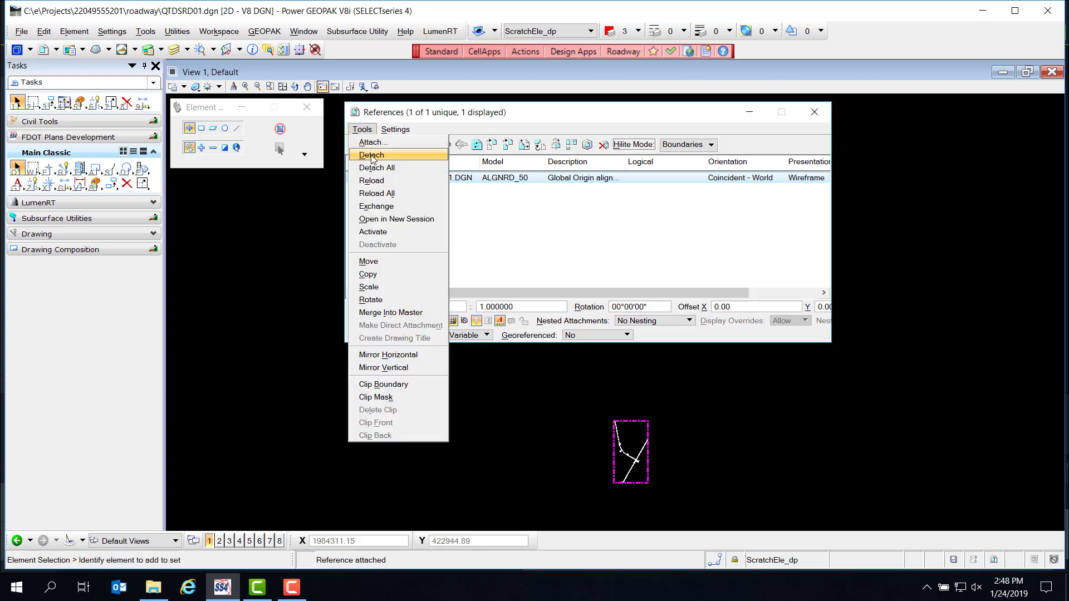
click(371, 142)
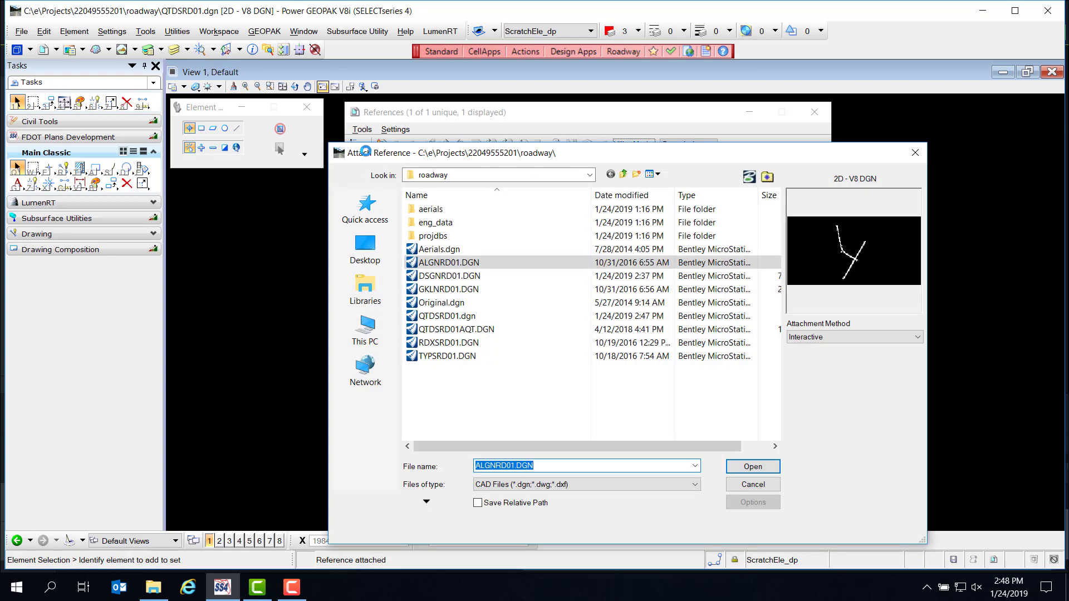
click(449, 276)
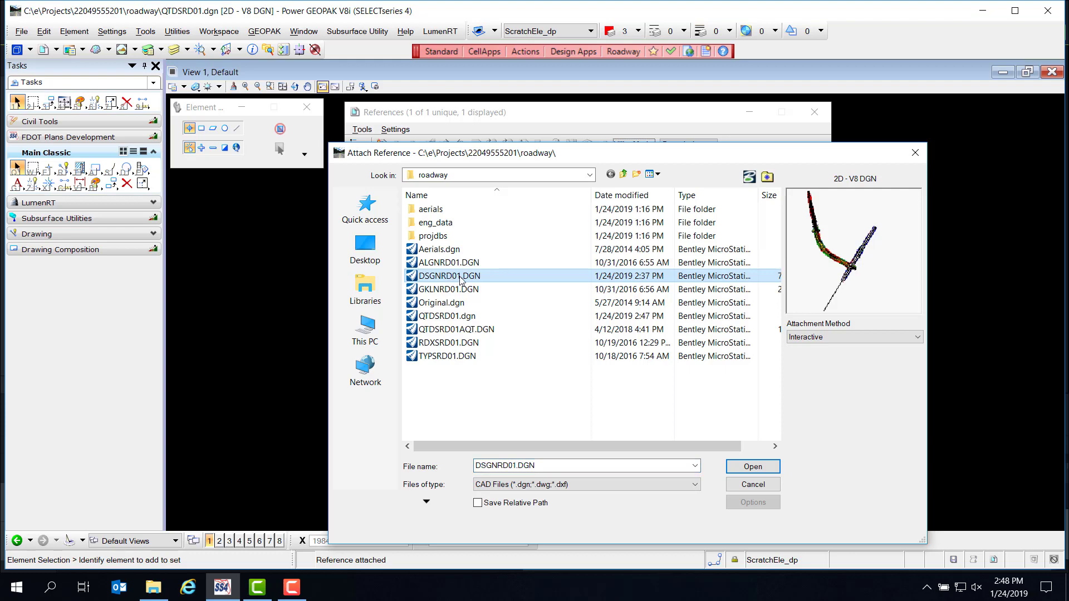
click(741, 470)
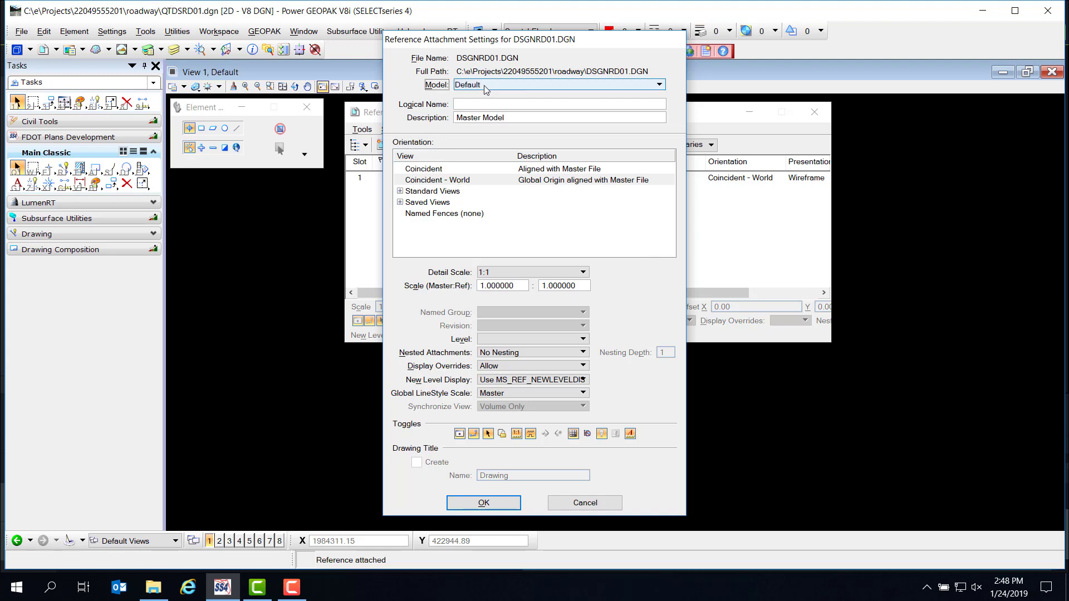
click(500, 508)
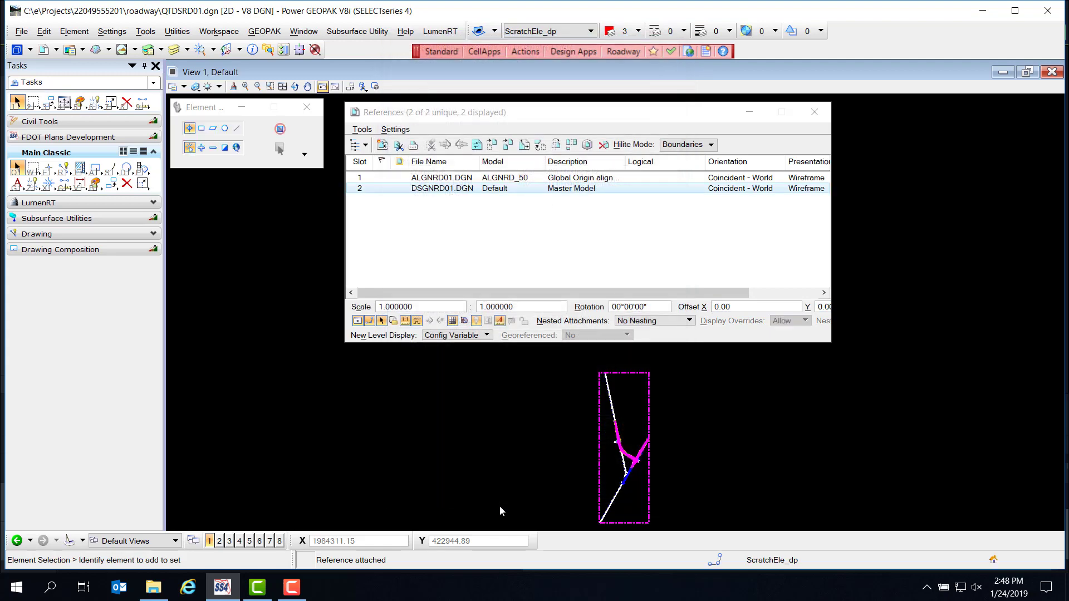
Attach the Default model of TOPORD01.DGN from the project's survey folder as a Coincident - World reference and close the References dialog
click(360, 130)
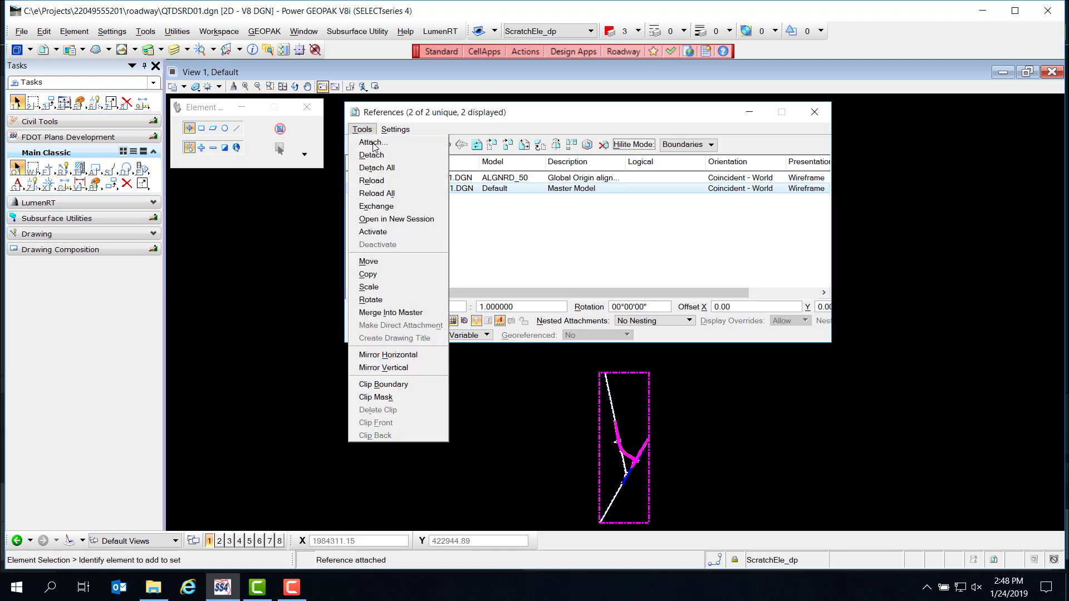
click(375, 146)
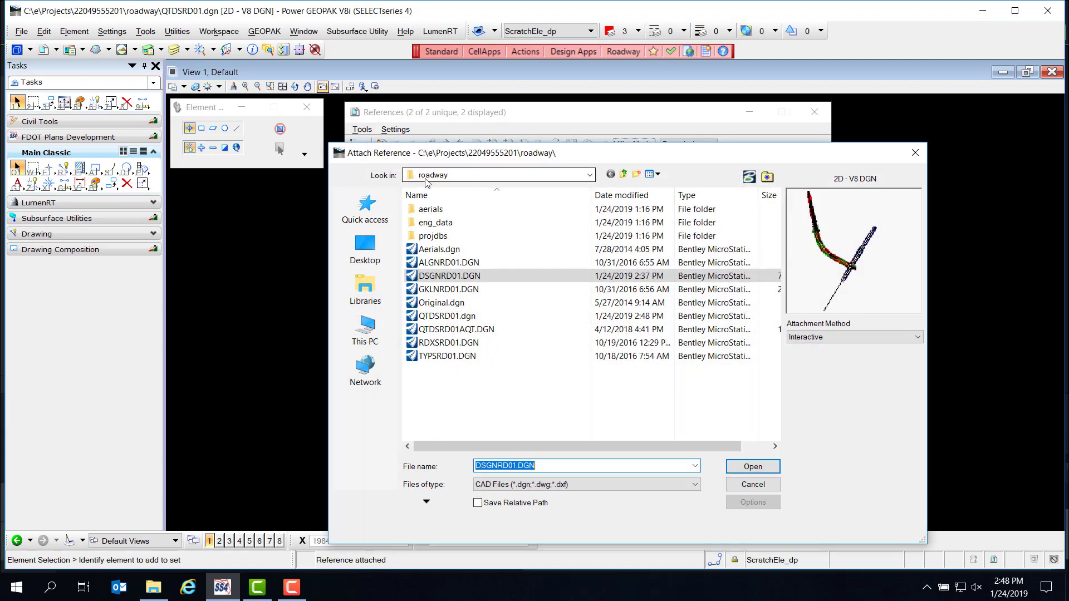
click(590, 175)
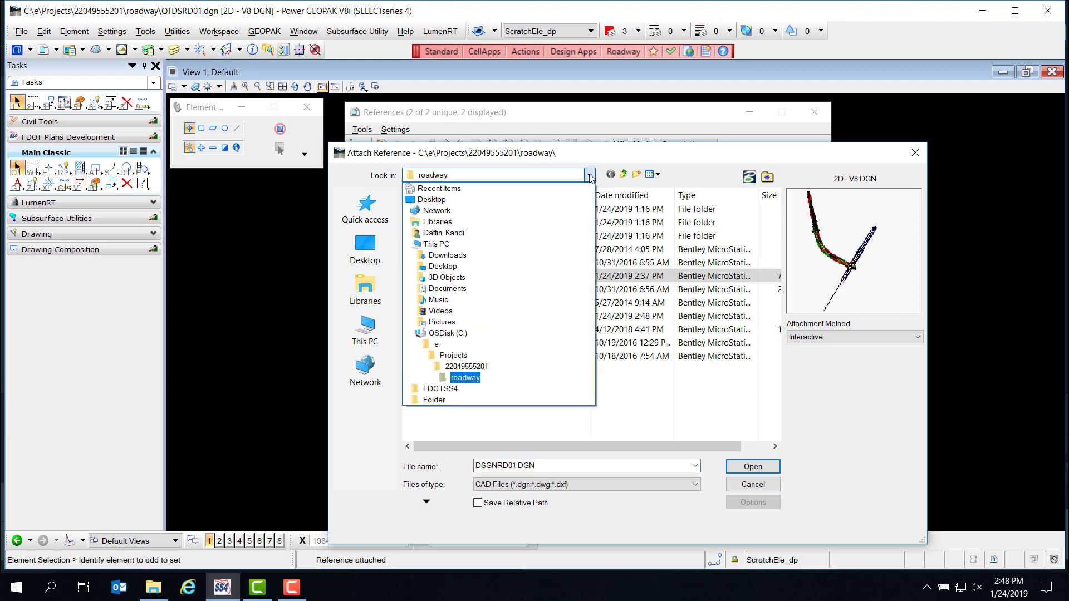
click(493, 367)
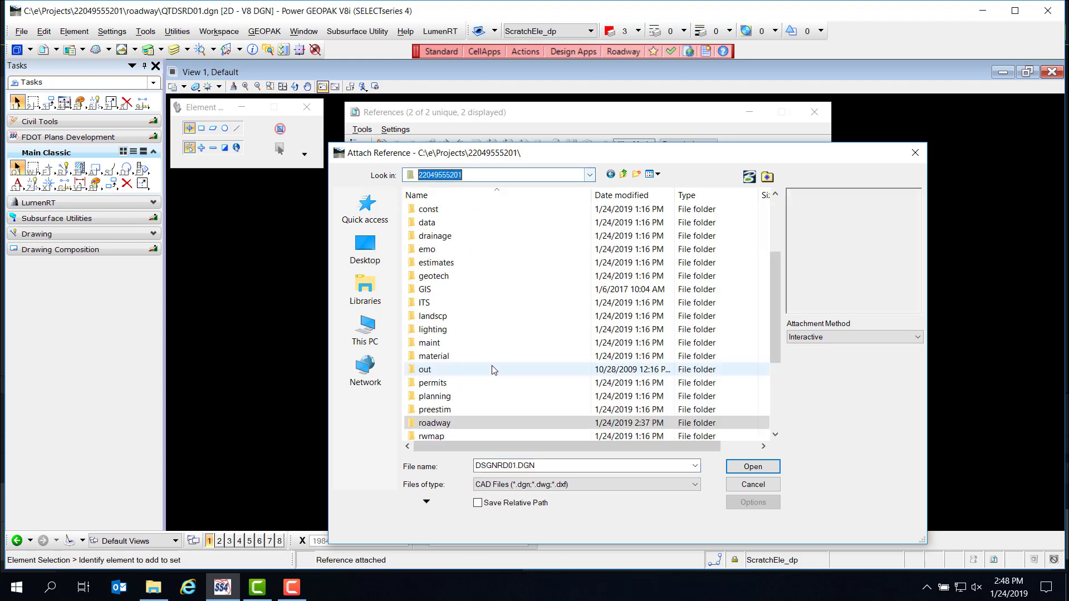
click(777, 415)
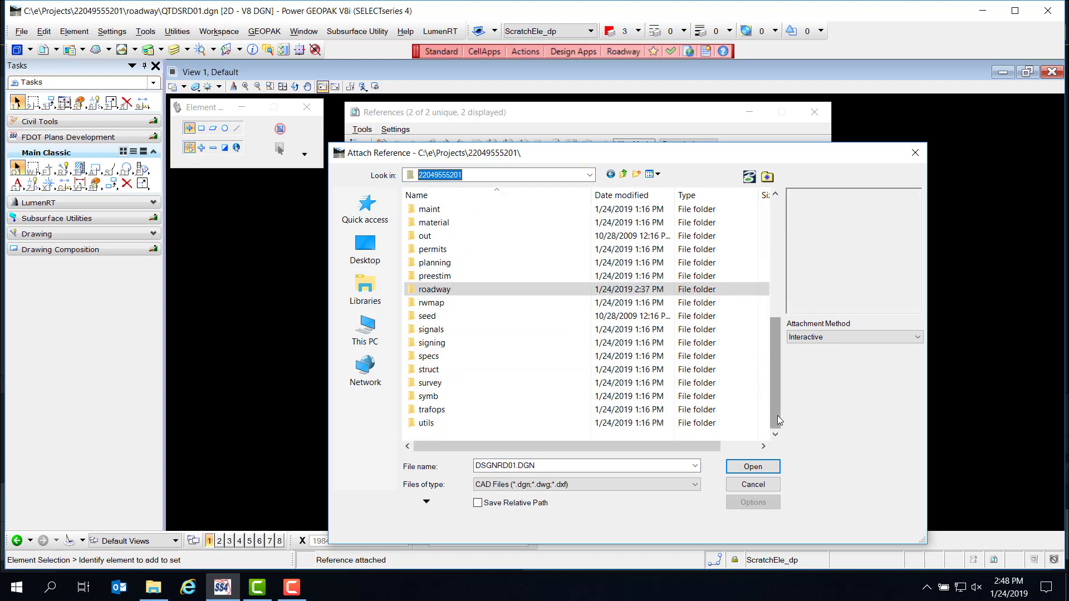
double_click(436, 386)
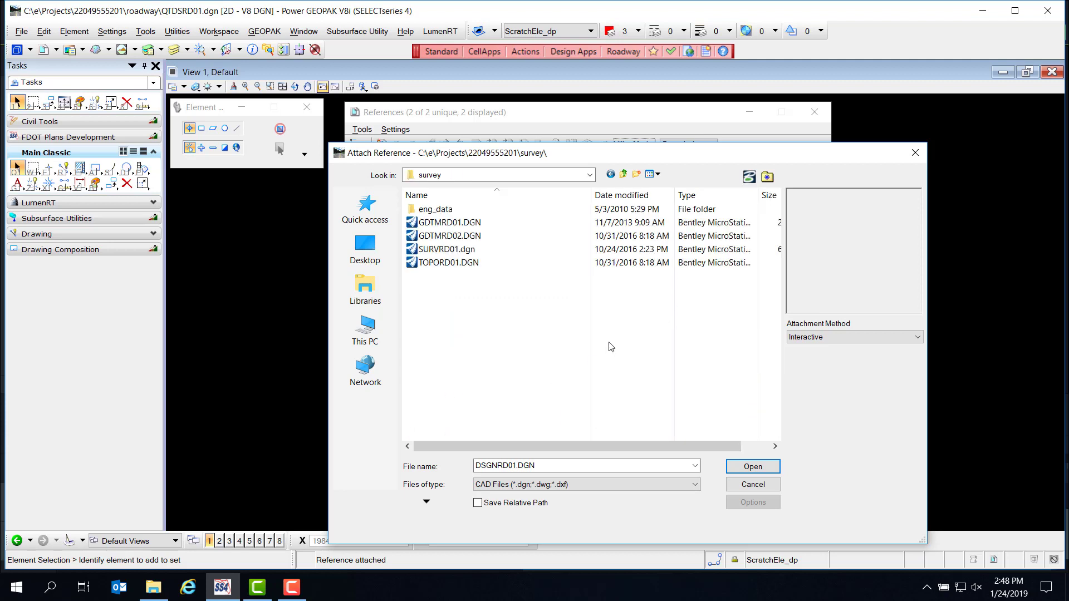
double_click(440, 263)
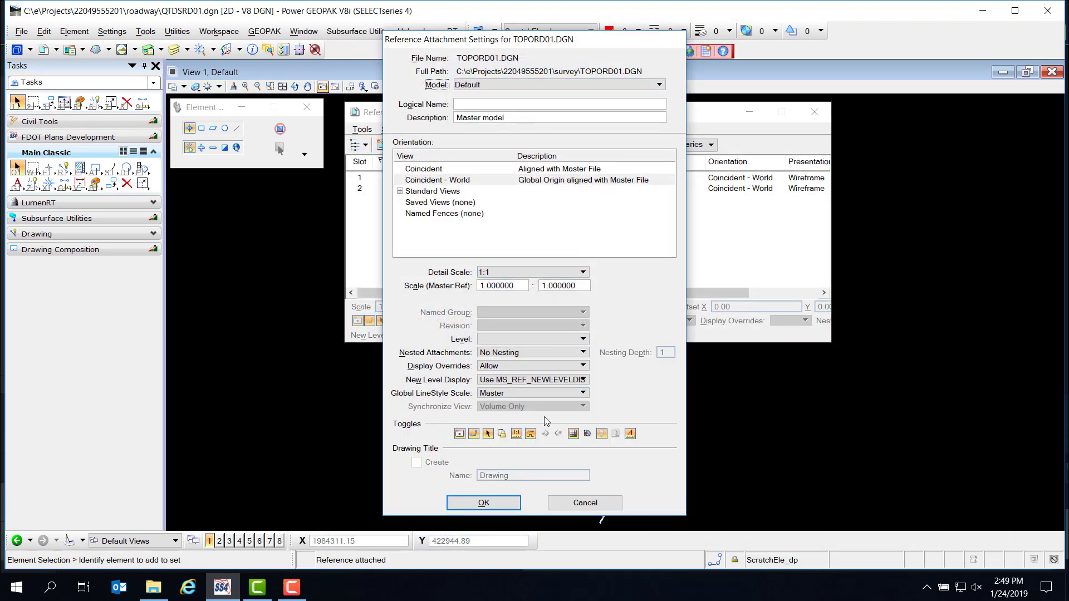
click(488, 502)
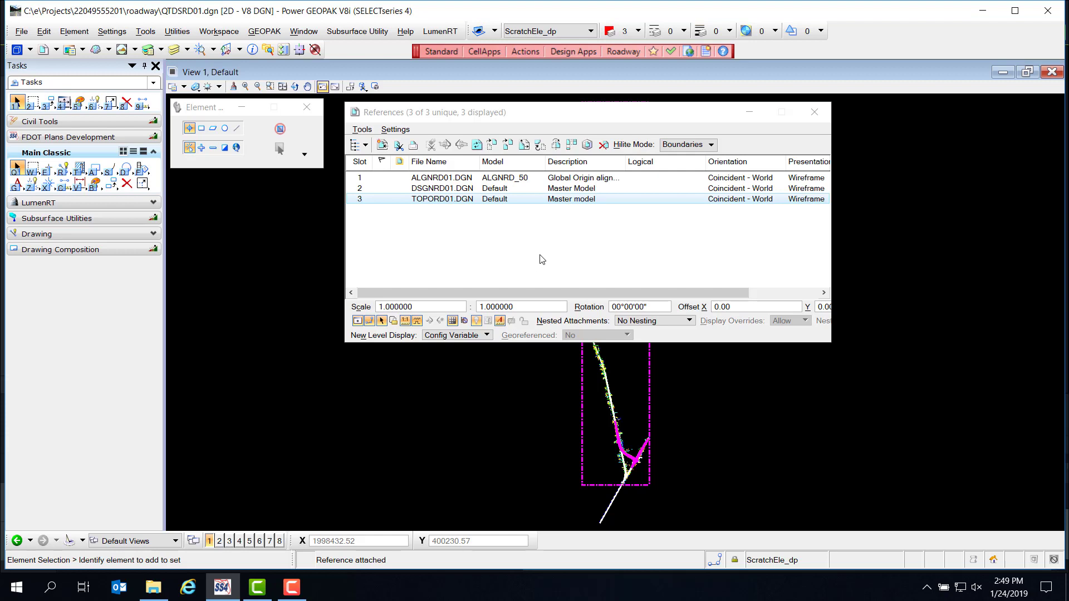
click(813, 112)
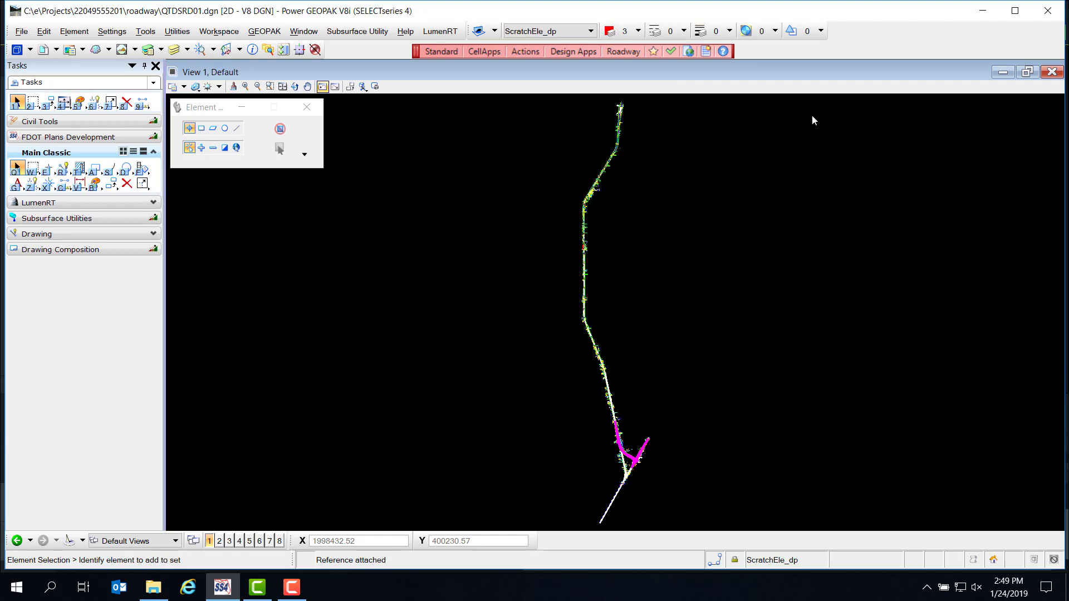
Fit the view to all files and save the design file settings
click(283, 86)
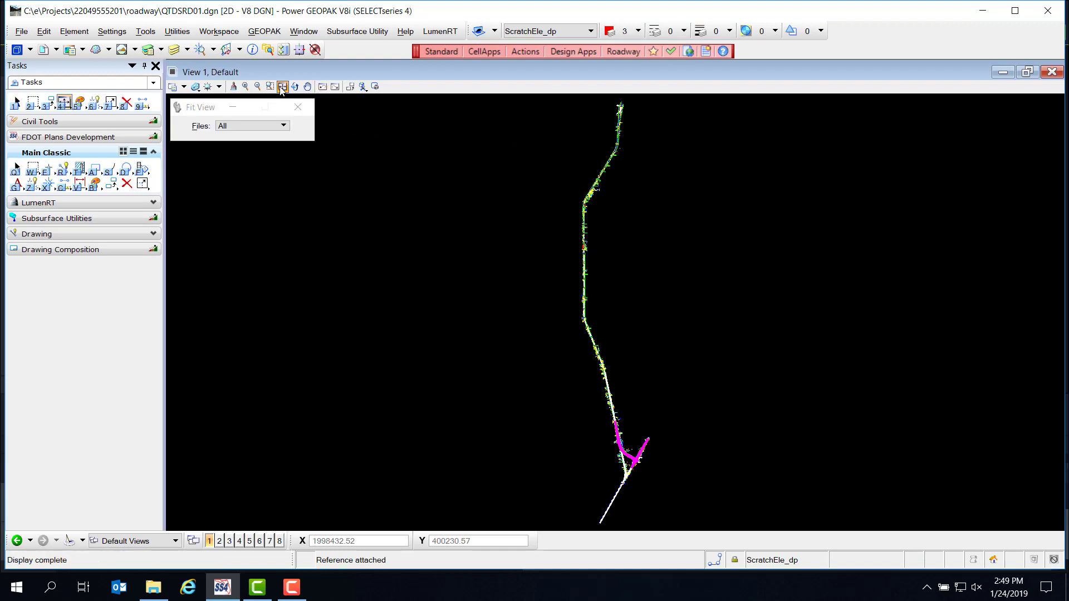
click(21, 31)
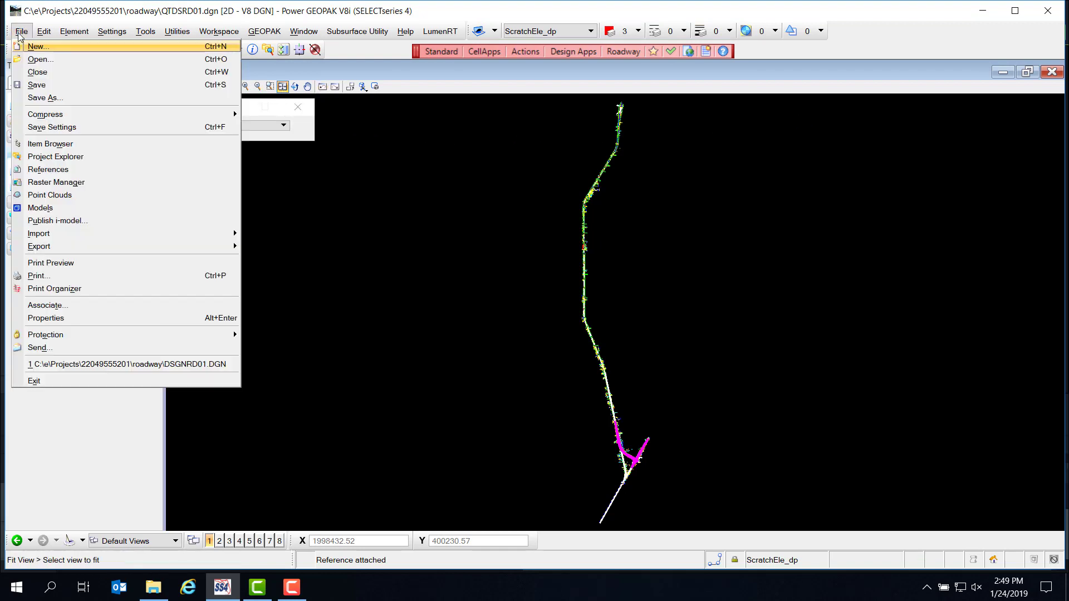
click(53, 128)
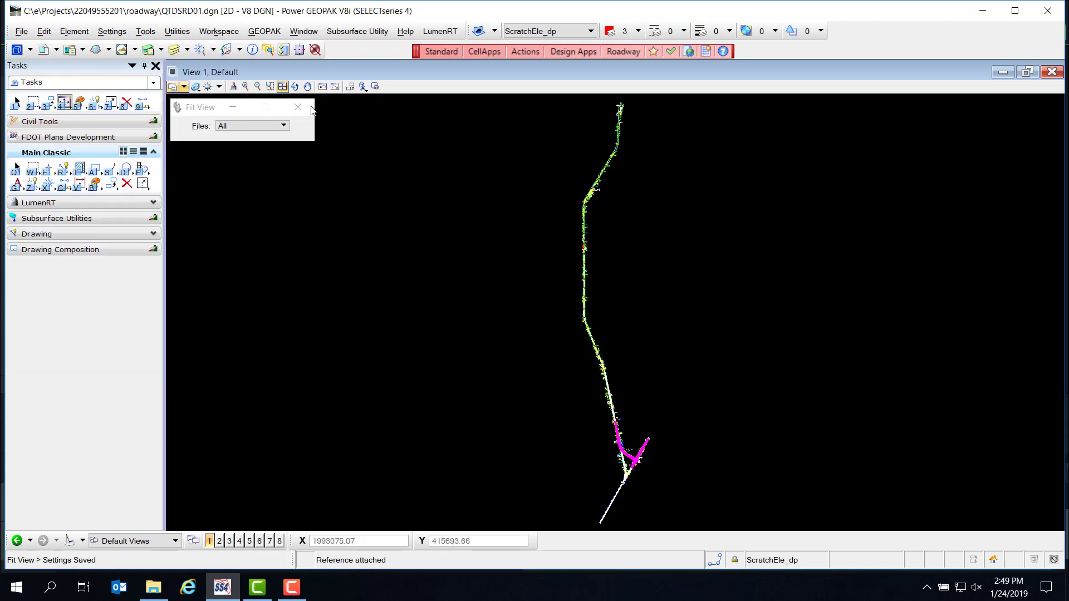
Copy the Default model as "0327 70 1" with the description "Milling Exist Asph Pavt 1" Avg Depth"
click(22, 31)
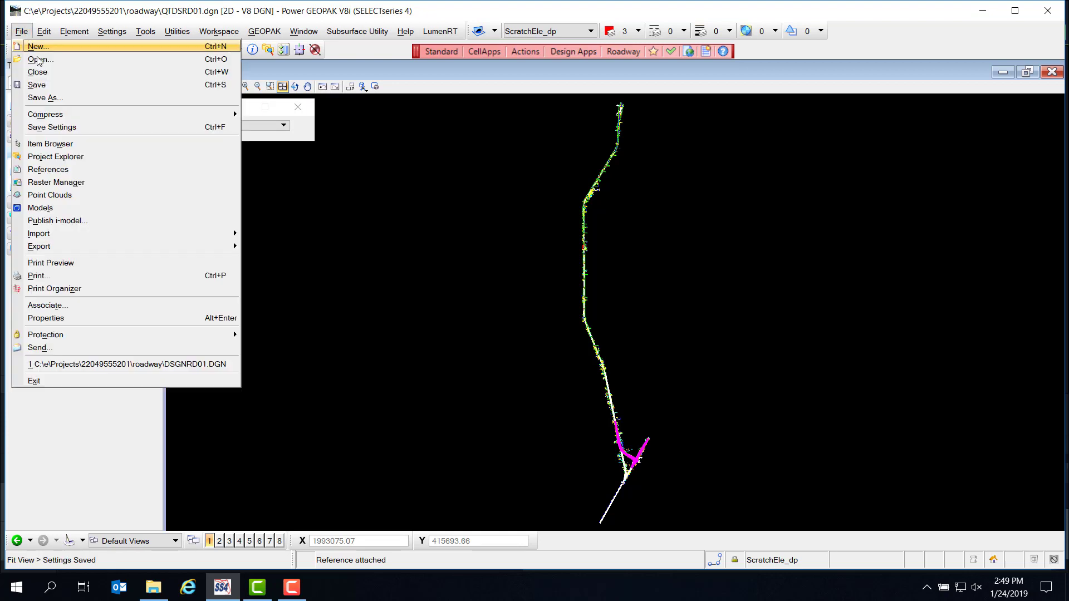
click(40, 207)
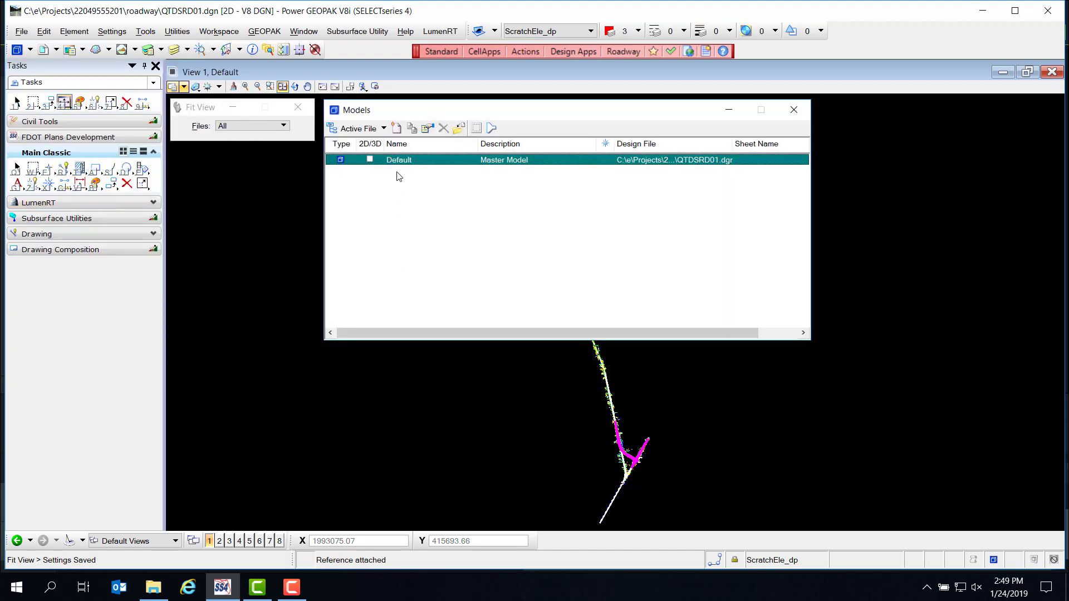
right_click(405, 163)
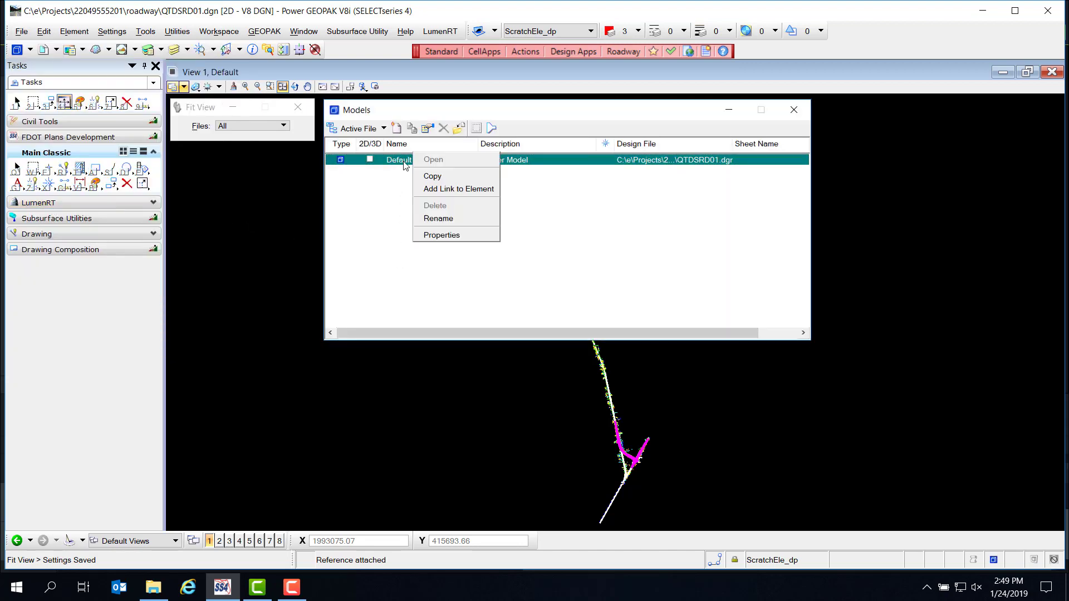
click(437, 183)
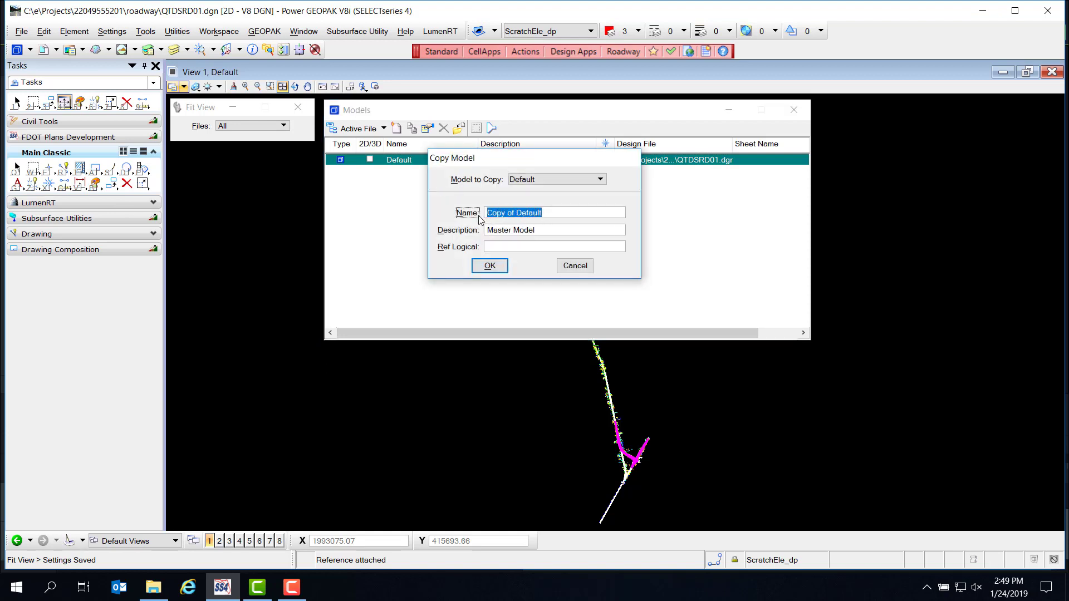
text(0327 70  1)
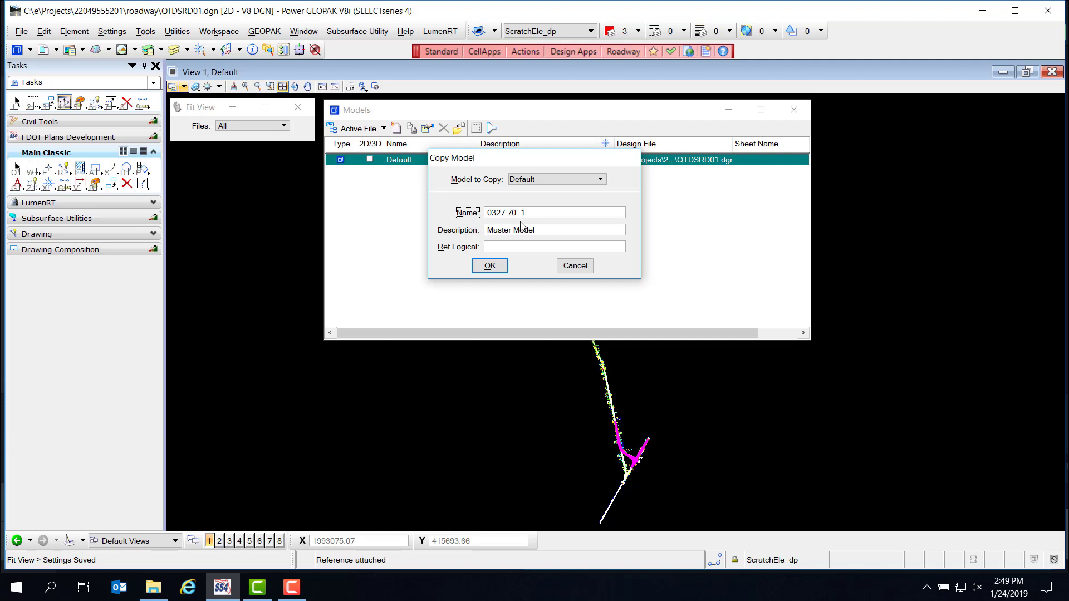
triple_click(538, 233)
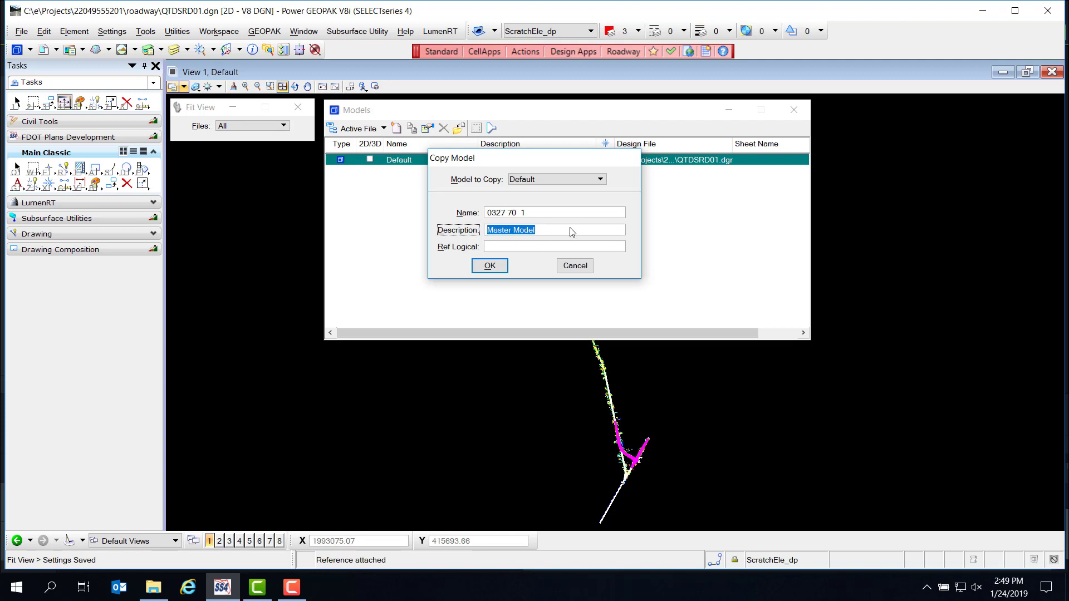
text(Milling Exist Asph)
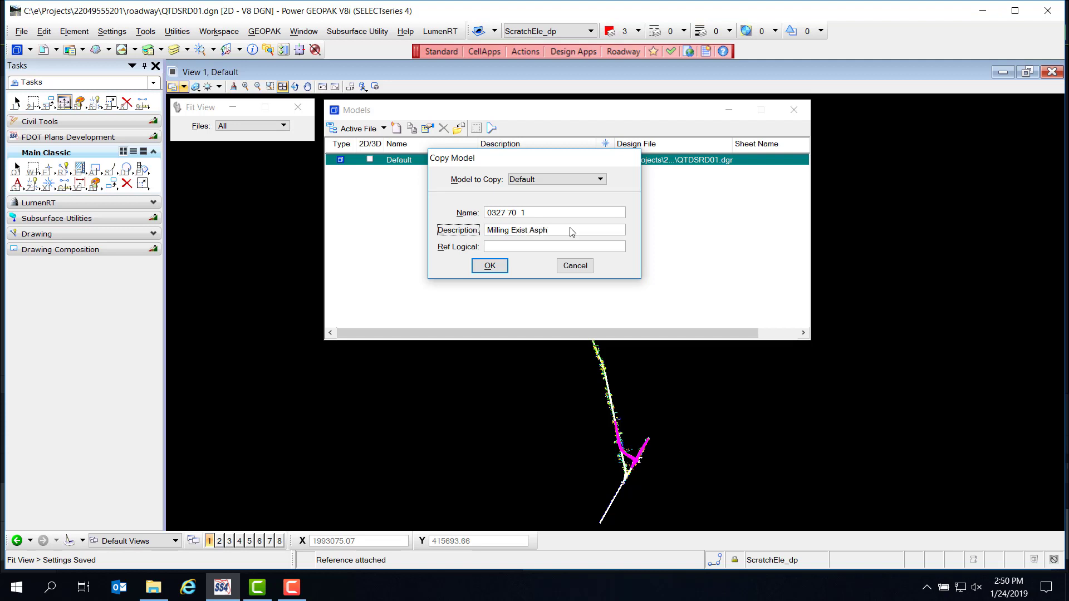
text( Pav)
text(t 1" Avg Depth)
click(495, 269)
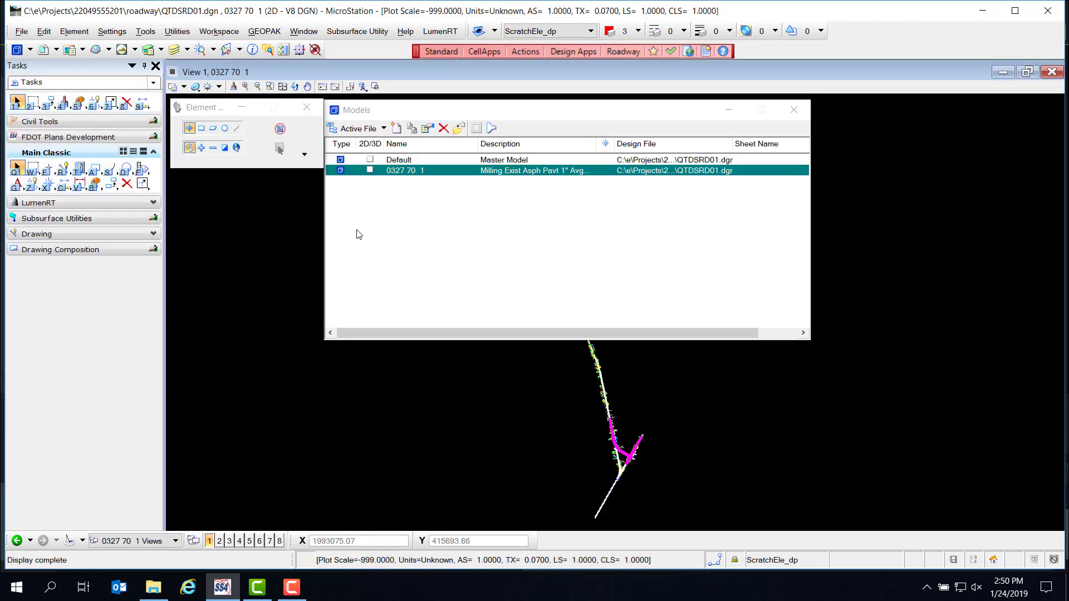
Copy the Default model as "0334 1 52" with the description "Superpave Asphaltic Concrete, Traffic B, PG 76-22"
click(402, 161)
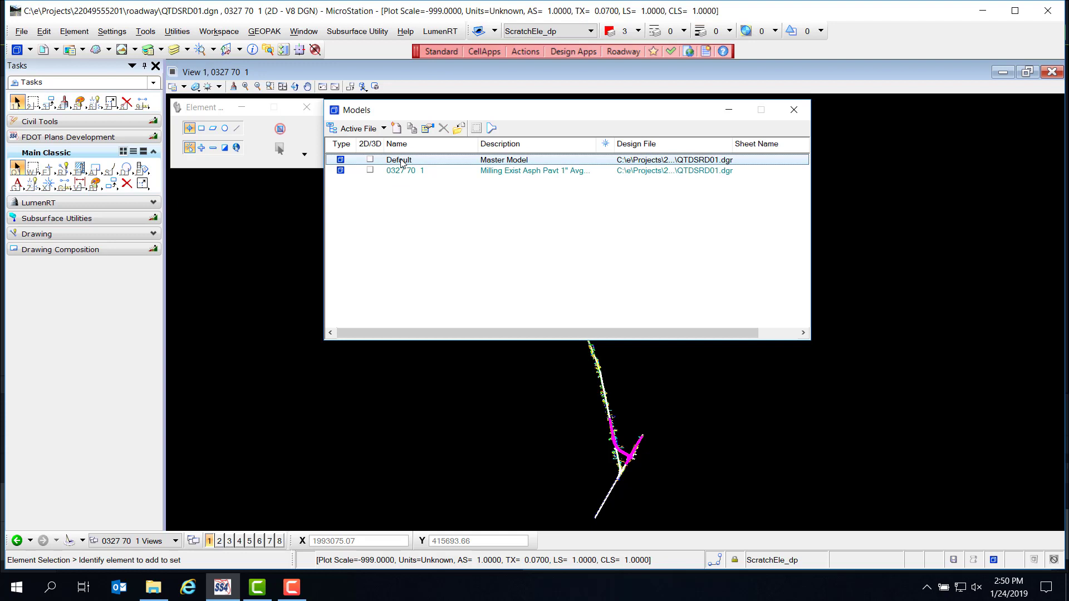
right_click(401, 161)
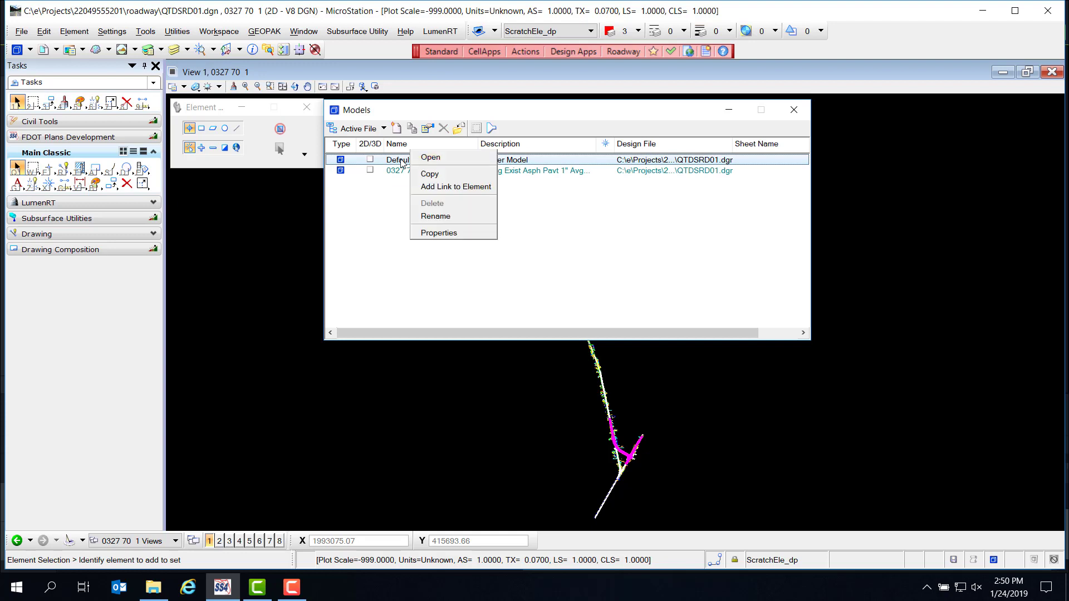
click(434, 176)
drag(549, 213, 468, 218)
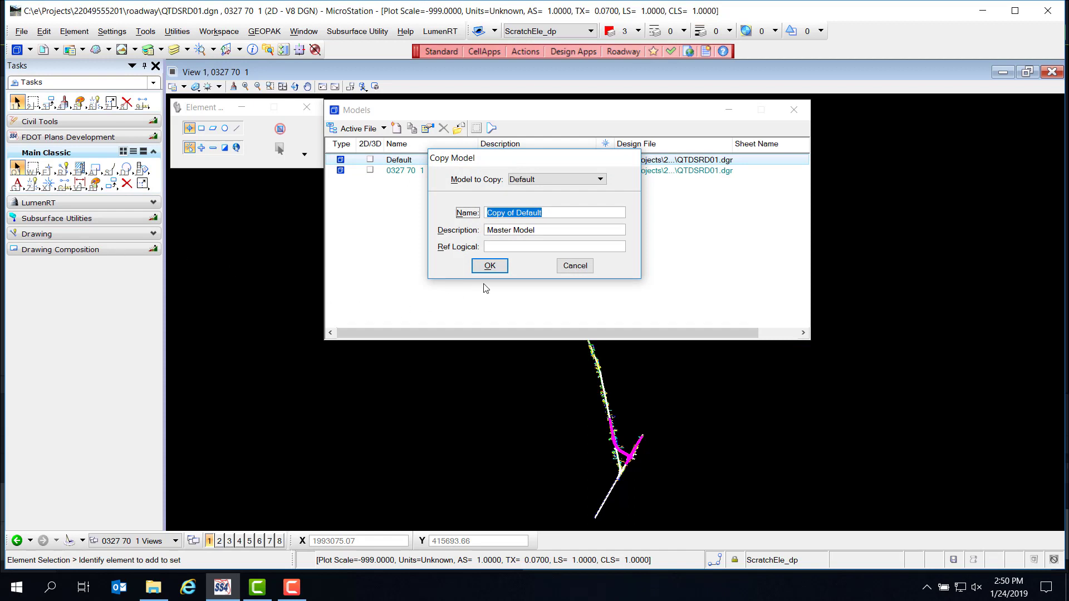
text(0334)
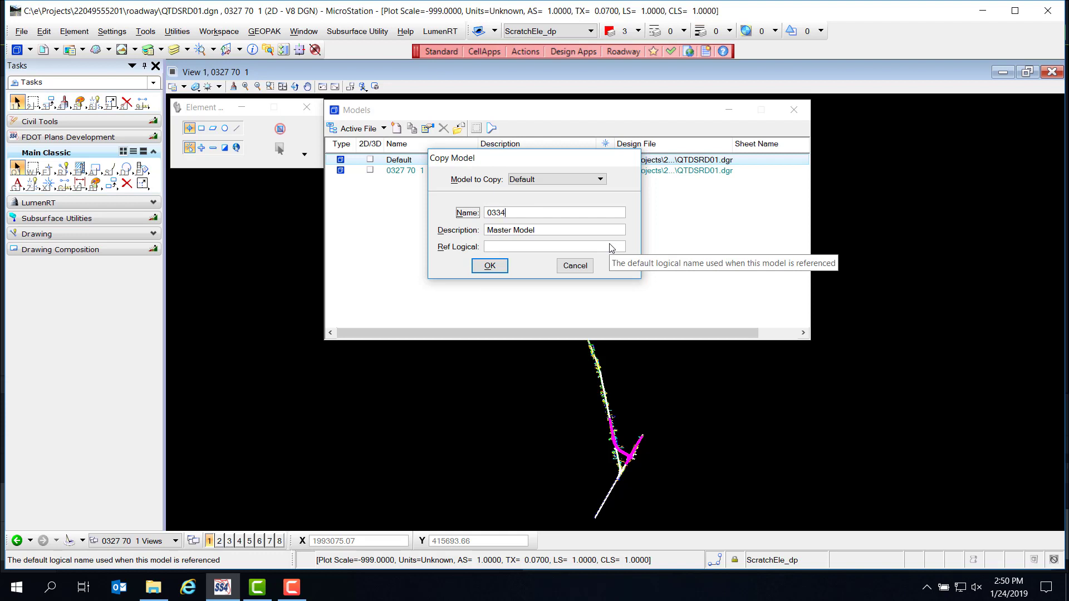
text(  1 52)
key(Tab)
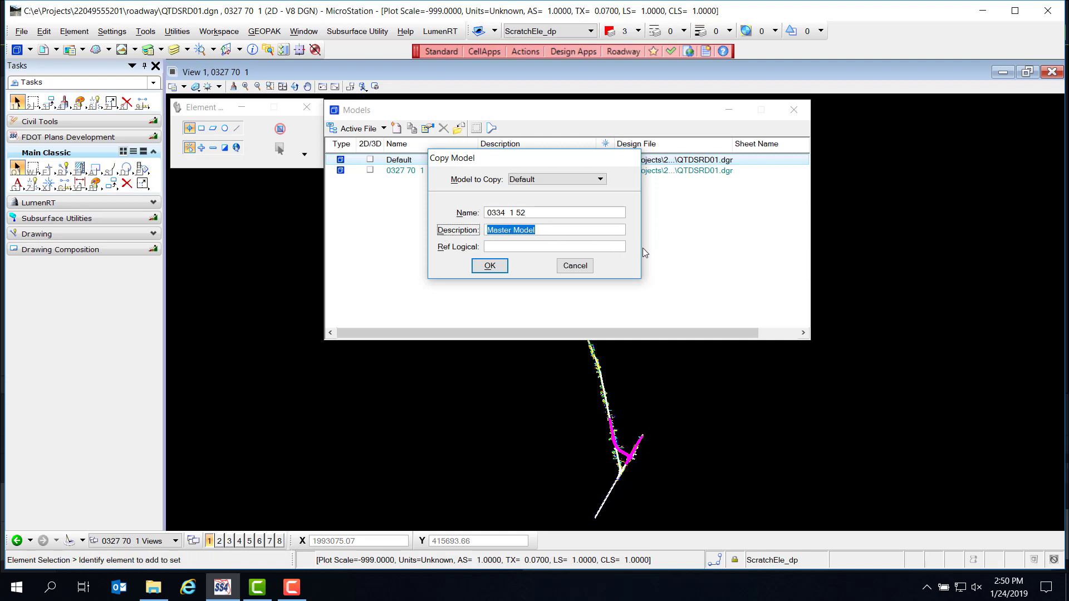
text(Superpav)
text(e Asp)
text(haltic Concret)
text(e, T)
text(raffi)
text(c B,)
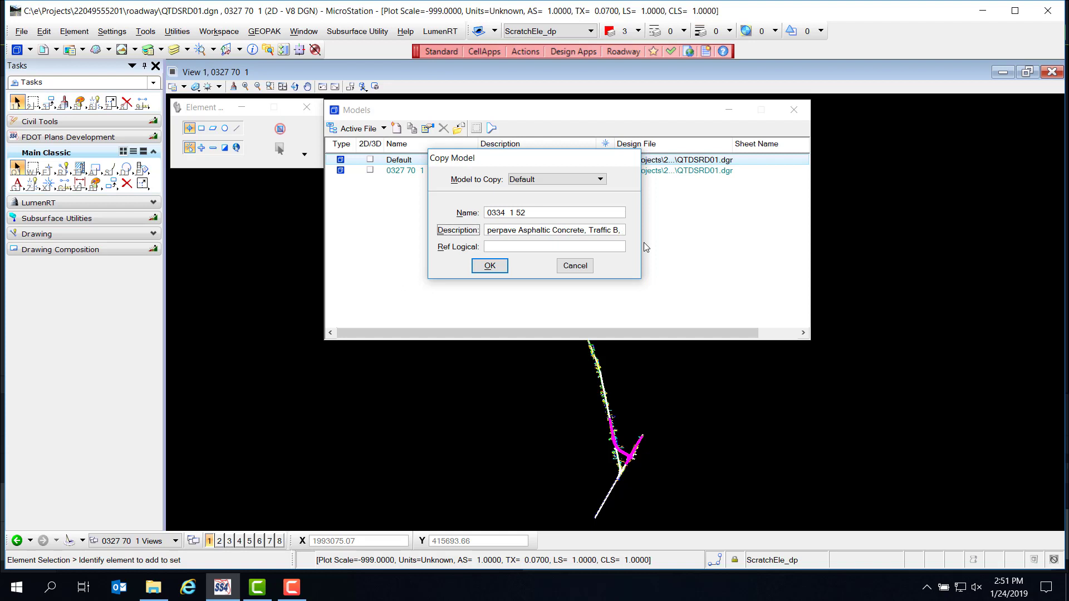
text( PG 7)
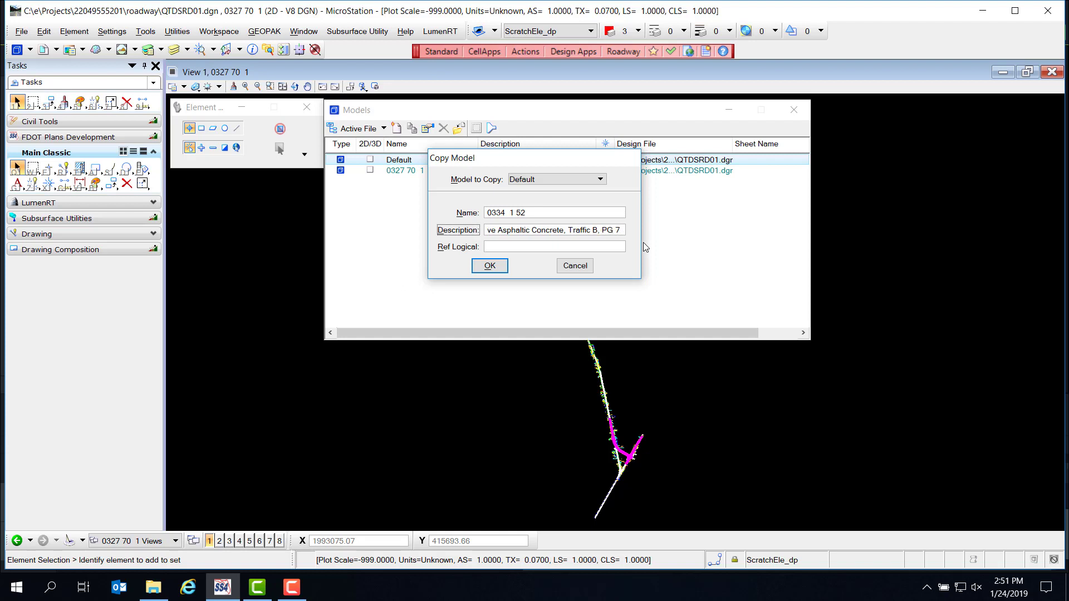
text(6-22)
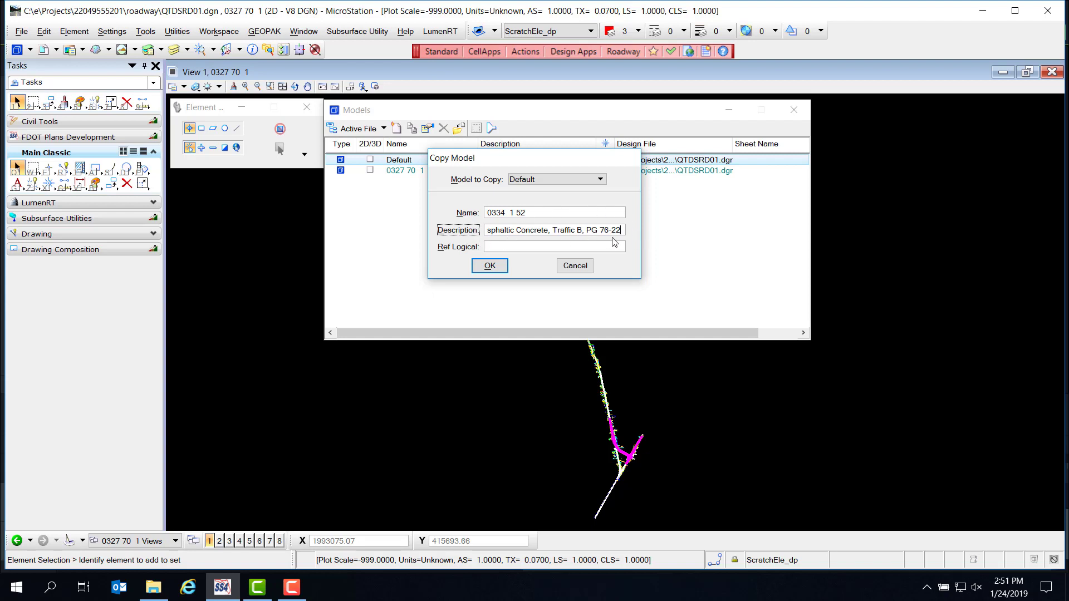
click(490, 266)
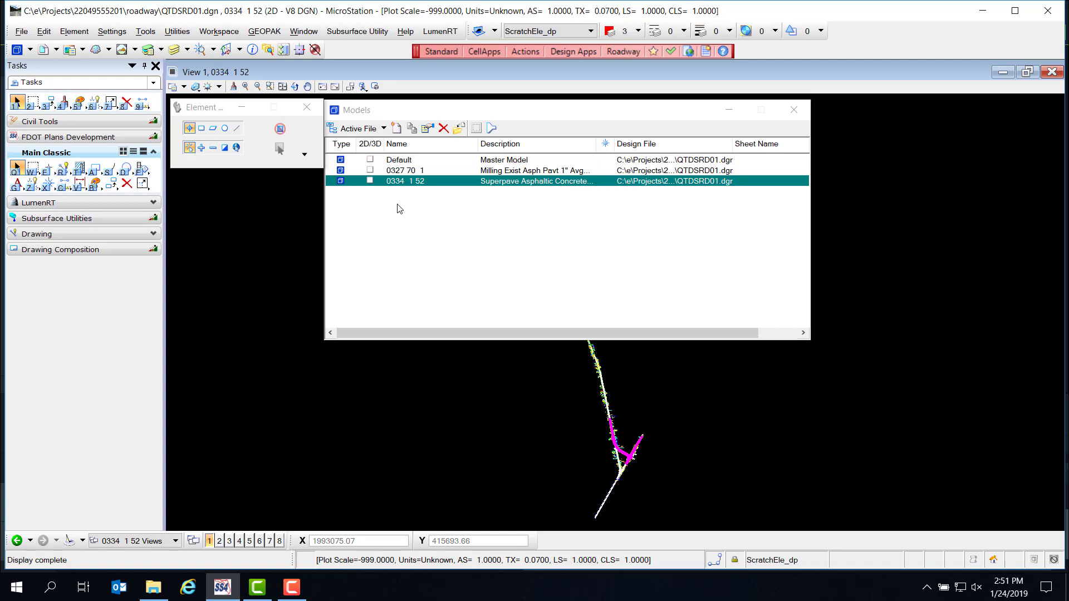
Close the Models dialog and save the design file settings
click(794, 110)
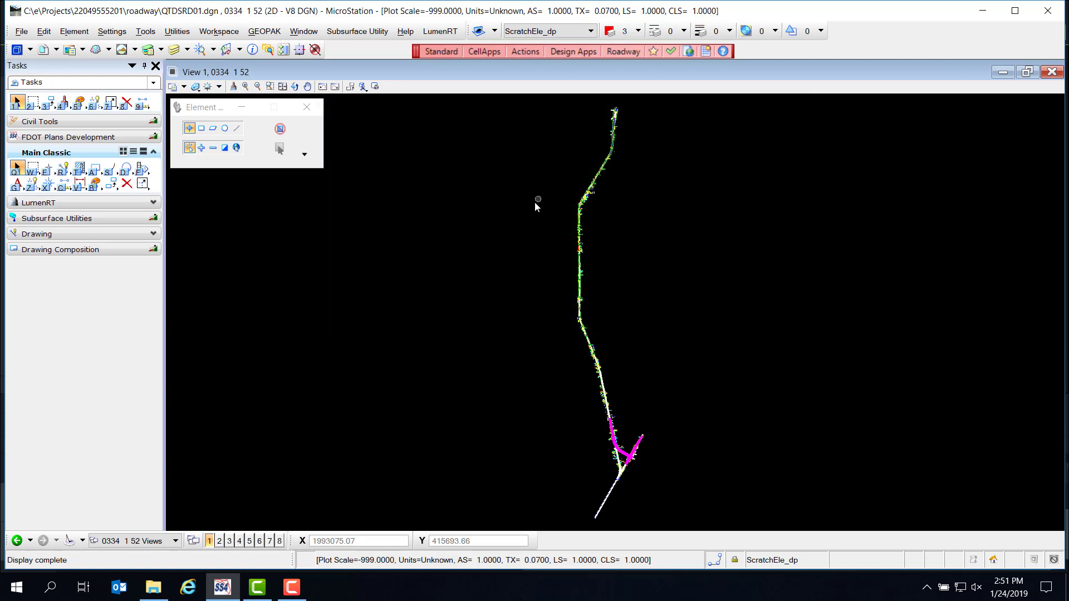
click(21, 32)
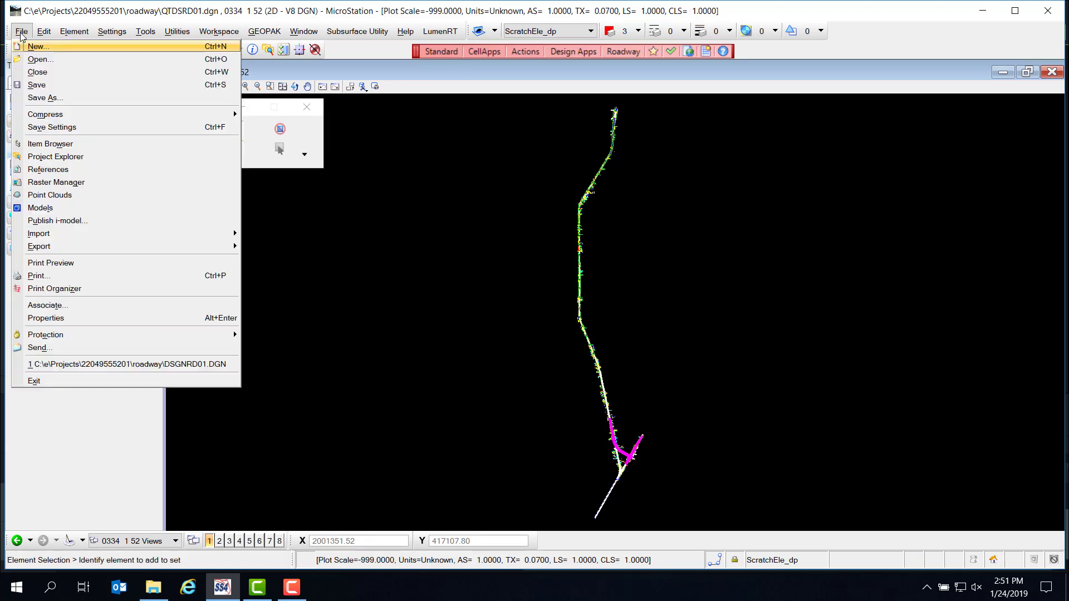
click(37, 128)
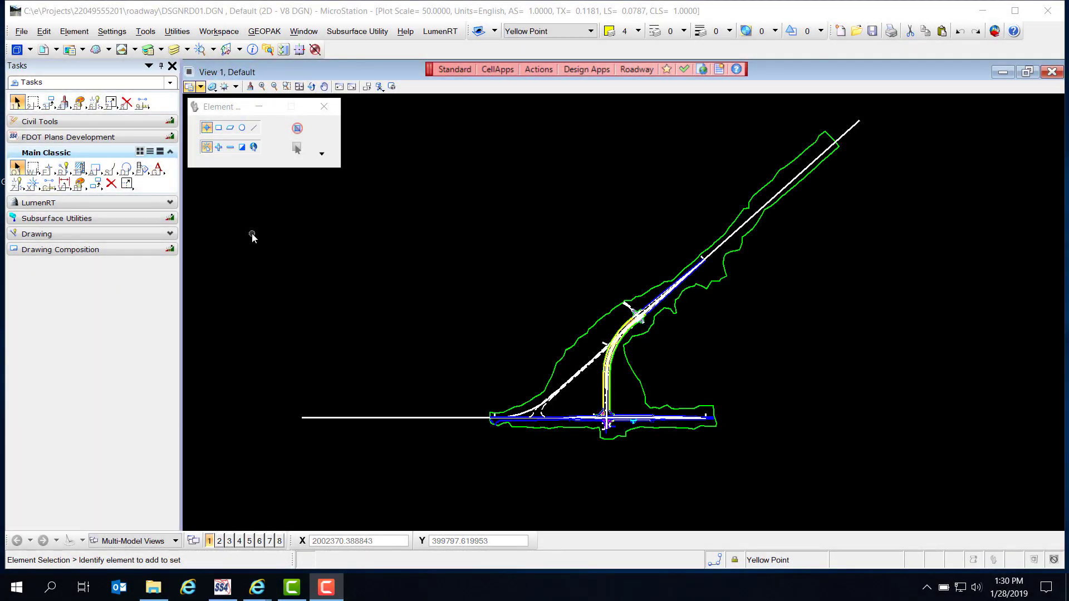
Switch to the FDOT Plans Development tasks and open the Design and Computation Manager from the Quantities tools
click(170, 83)
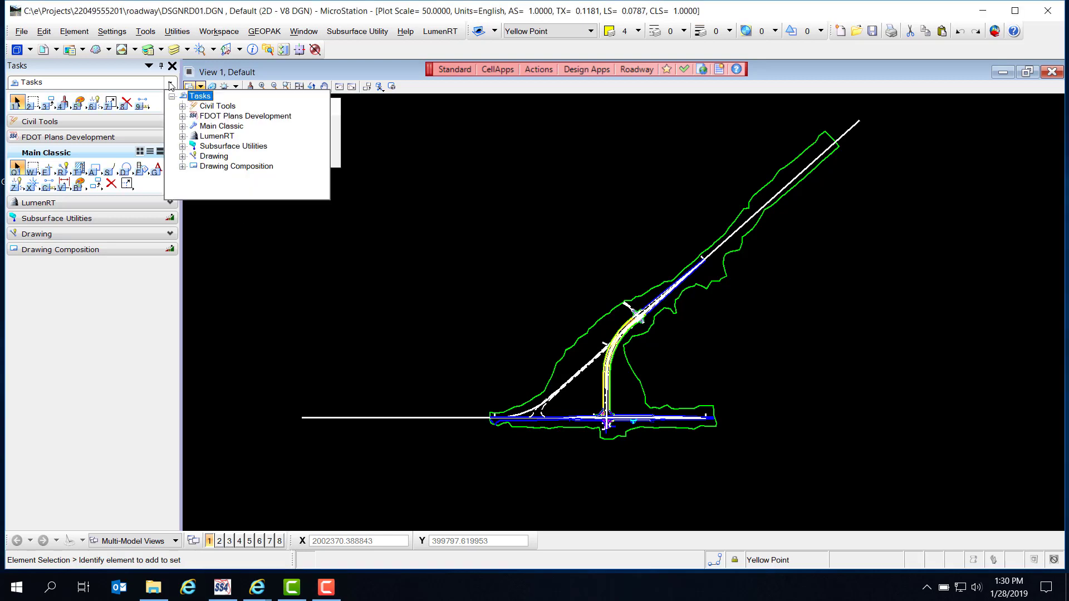
click(225, 116)
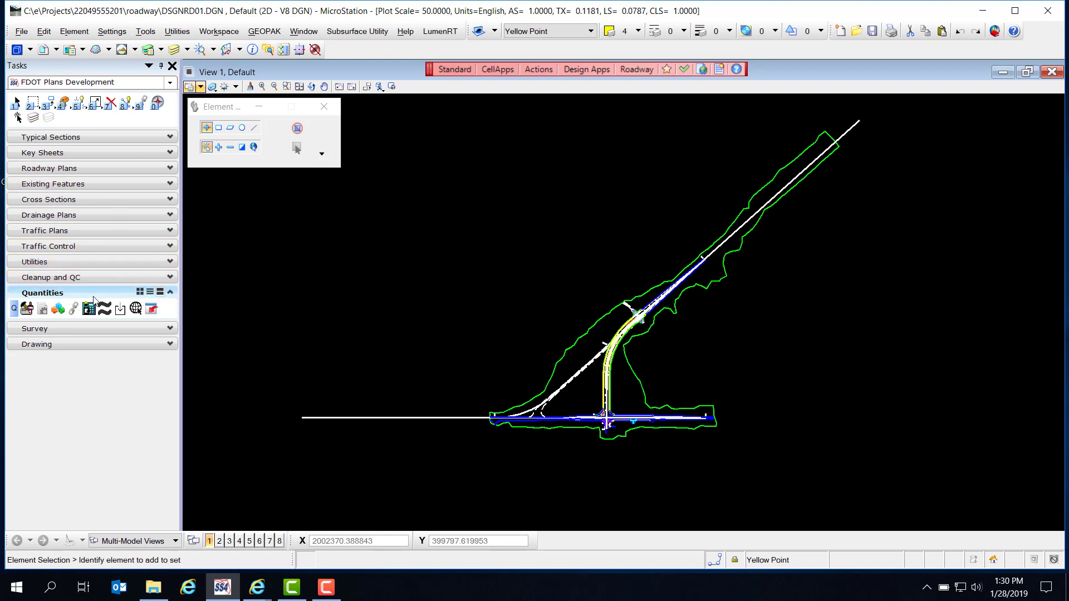
click(26, 309)
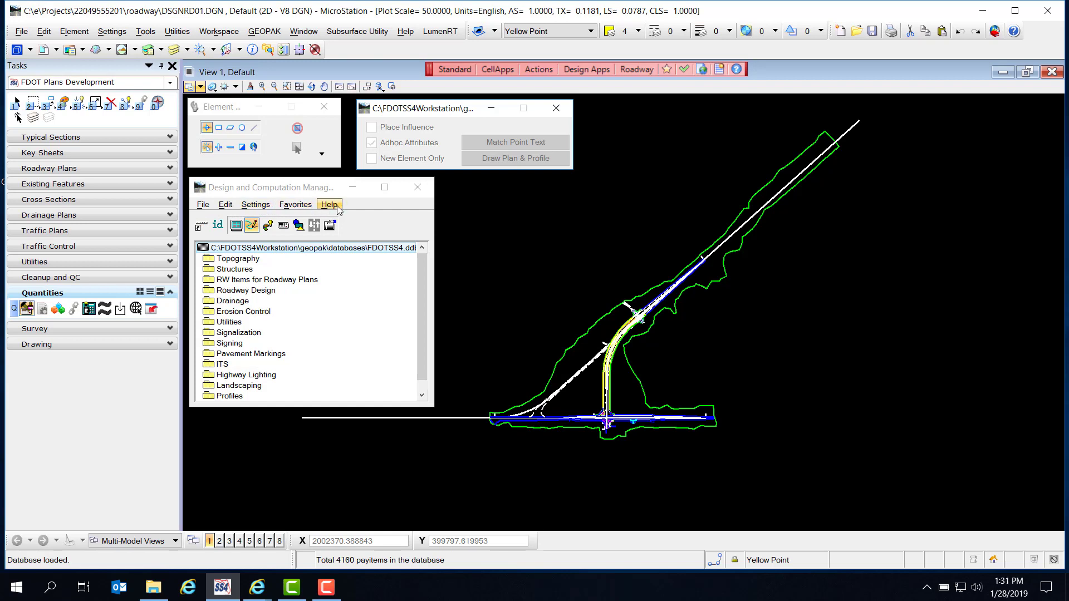
Examine the pay item database search and its item and category find options, and close the search without running it
click(203, 205)
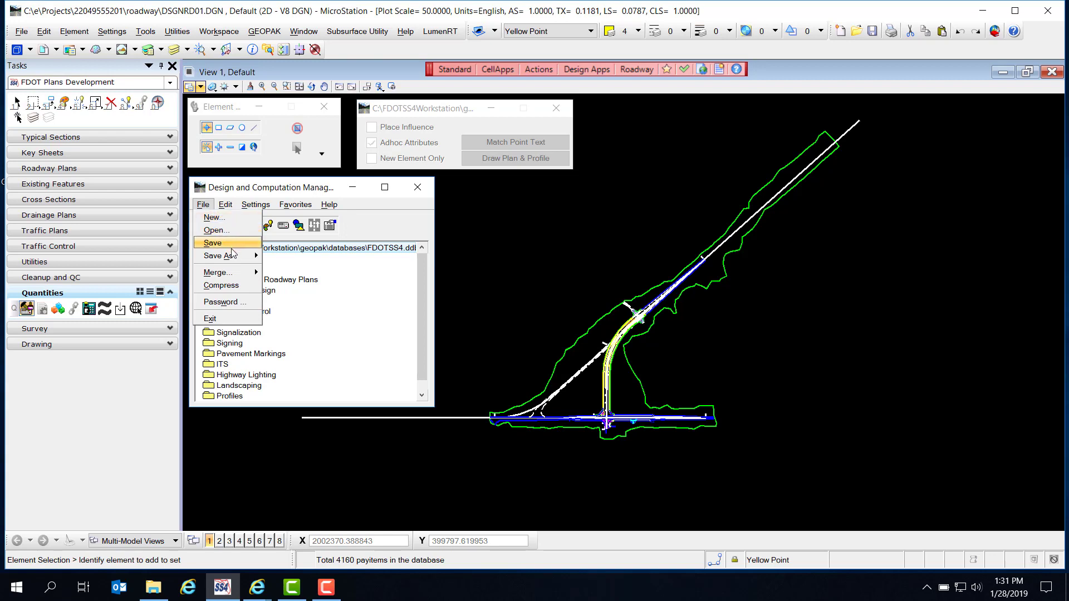
mouse_move(236, 262)
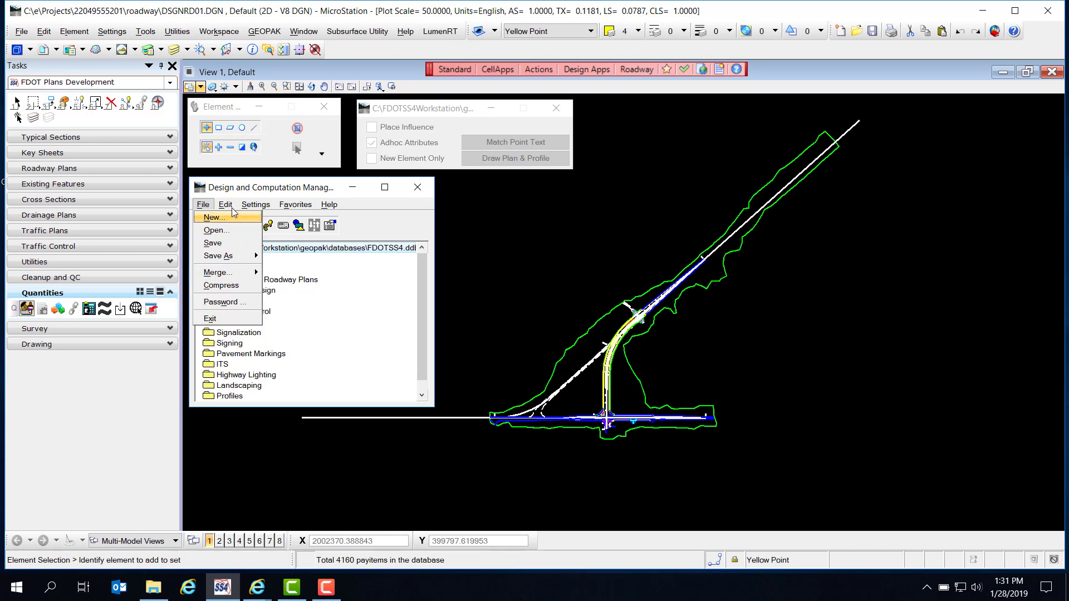
mouse_move(227, 207)
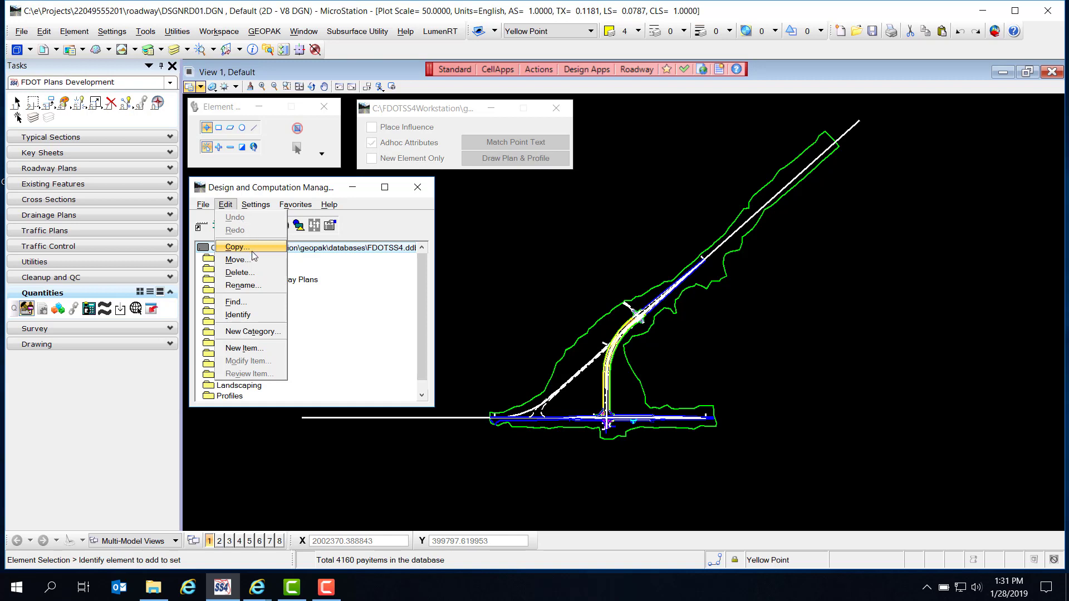
click(246, 303)
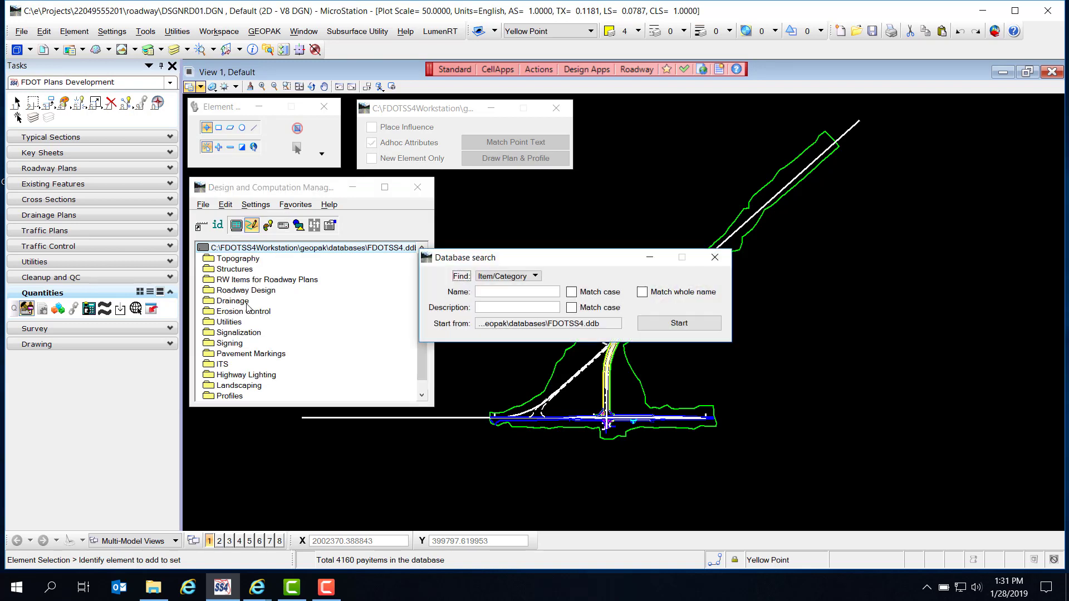
drag(476, 263, 497, 189)
click(518, 206)
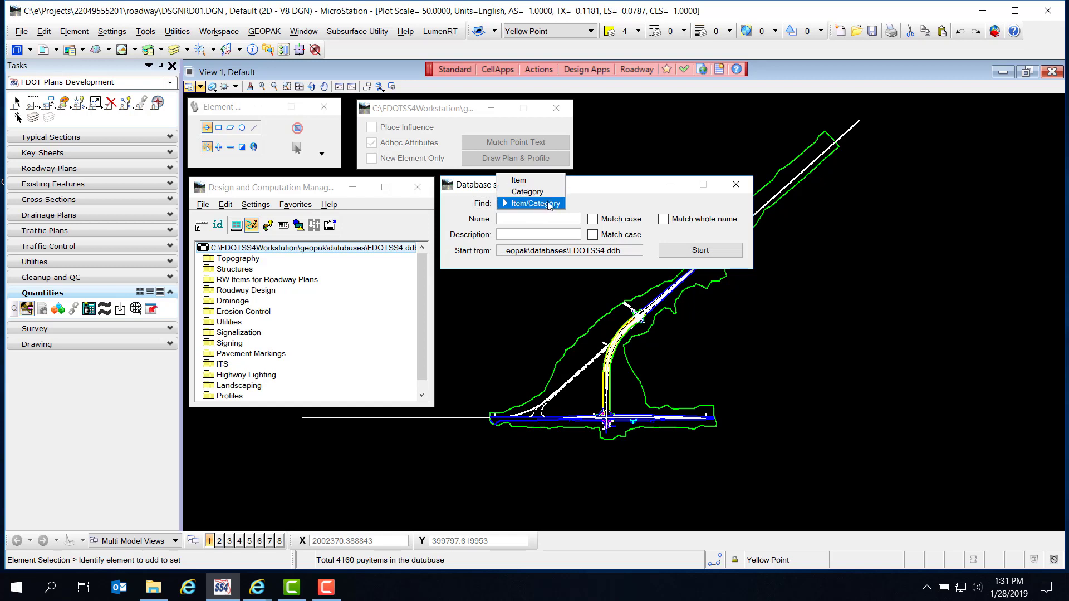
click(536, 204)
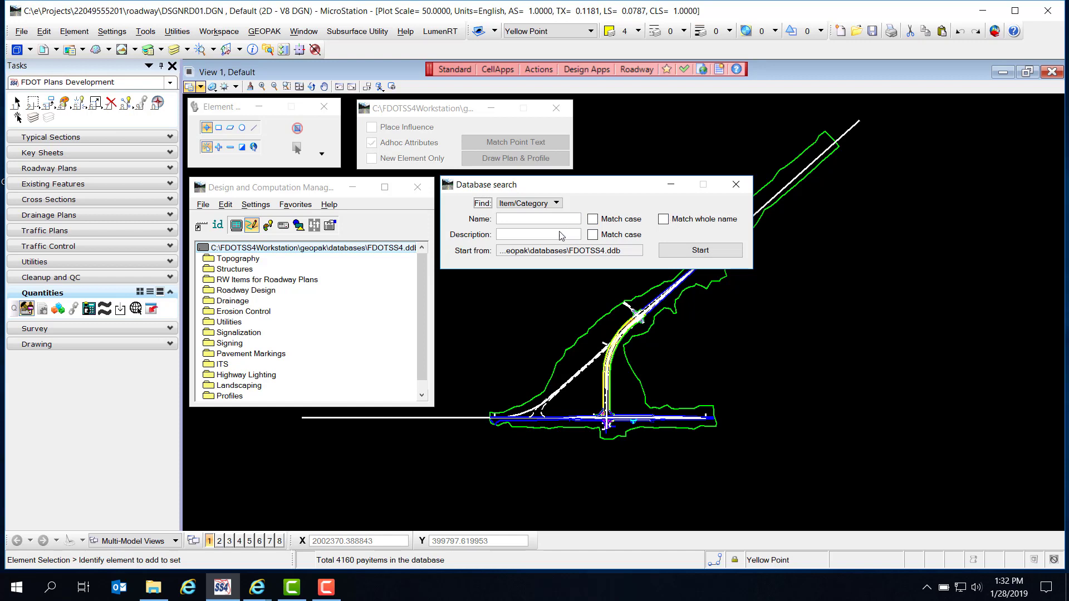
click(736, 185)
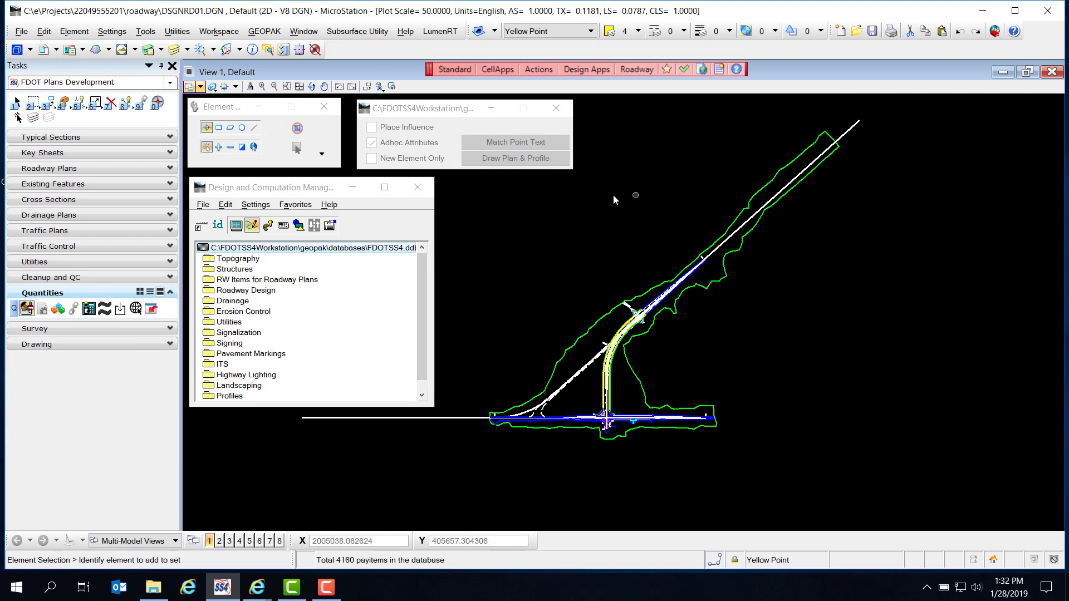
click(226, 204)
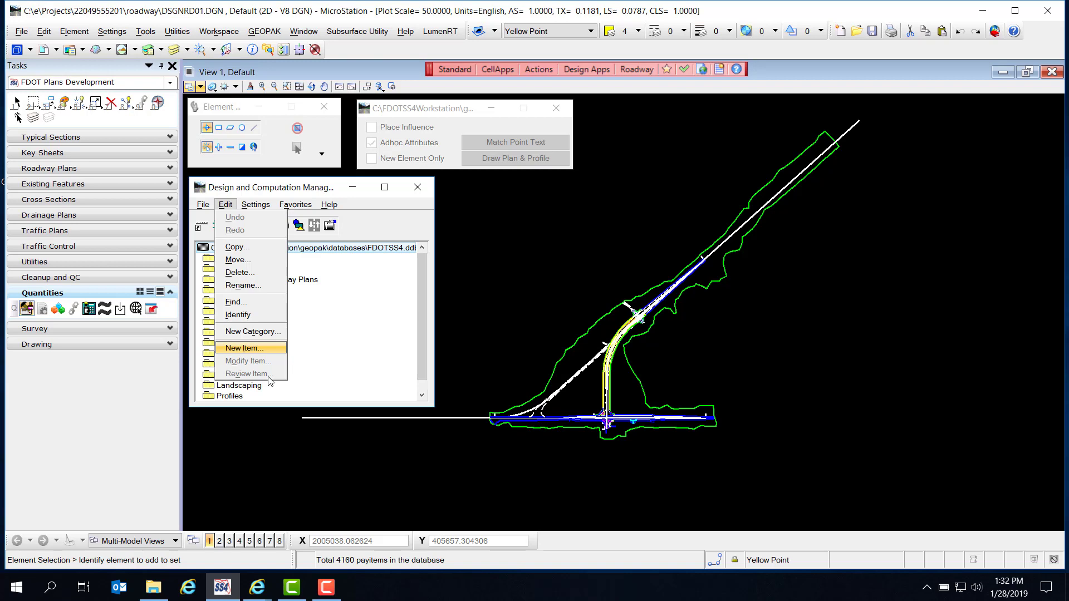
mouse_move(260, 210)
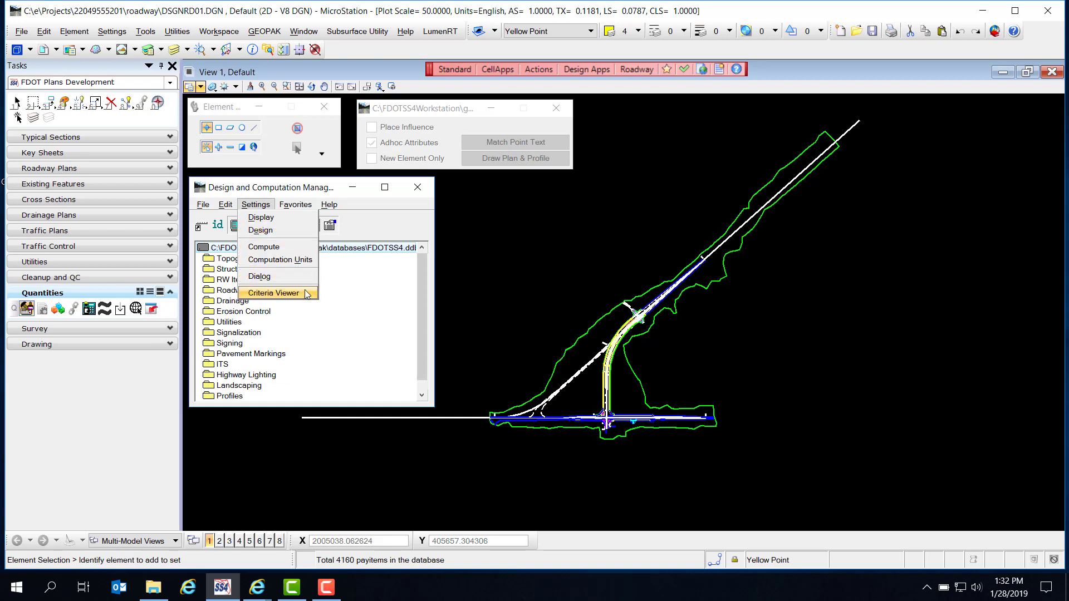
mouse_move(300, 209)
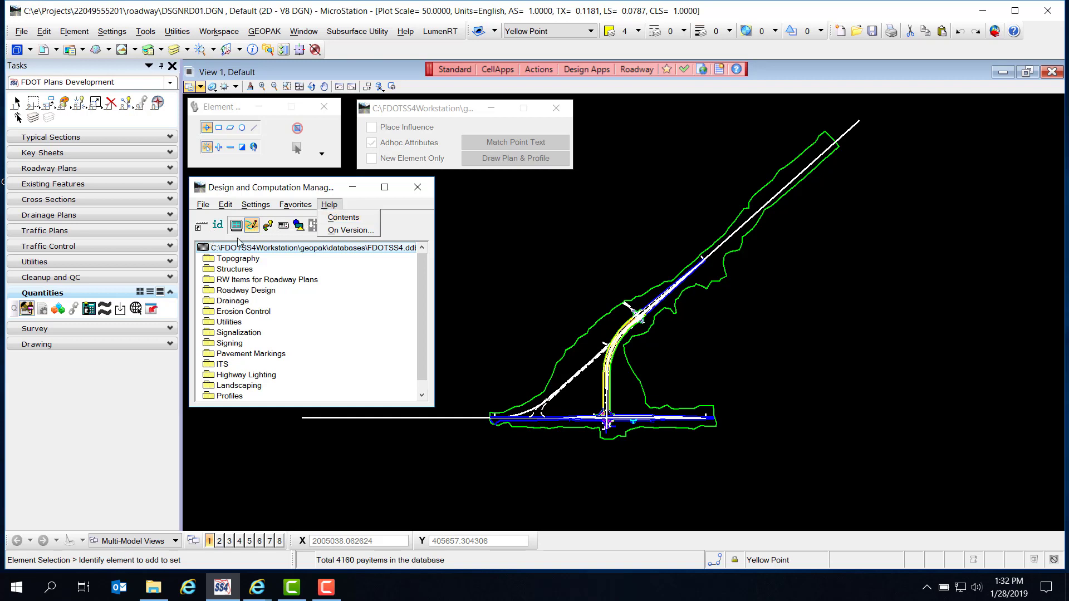
click(411, 231)
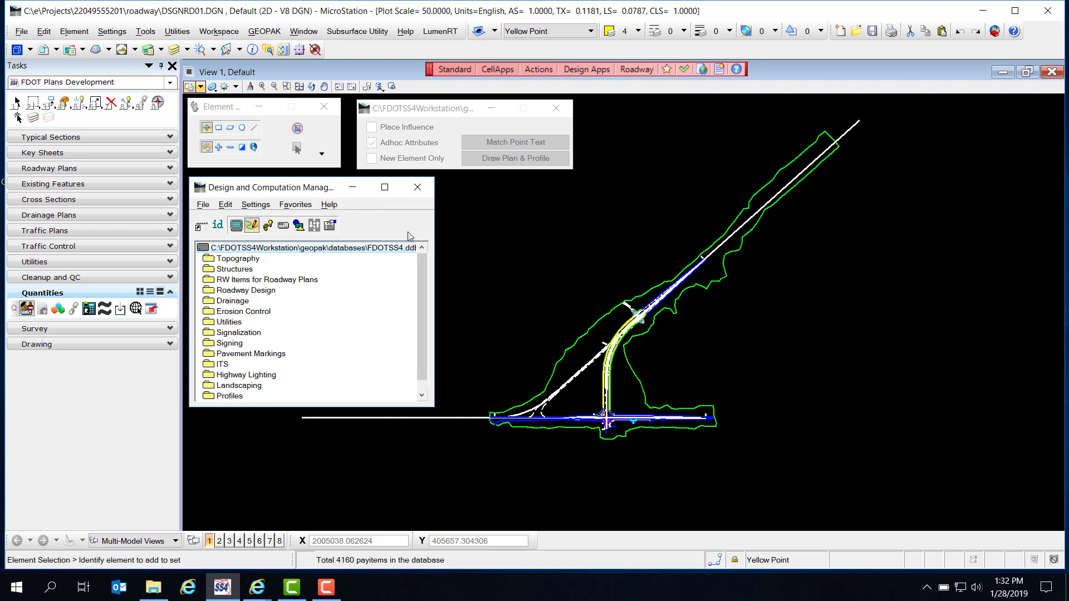
Collapse the Design and Computation Manager into its compact toolbar and choose the Roadway Design category
click(202, 225)
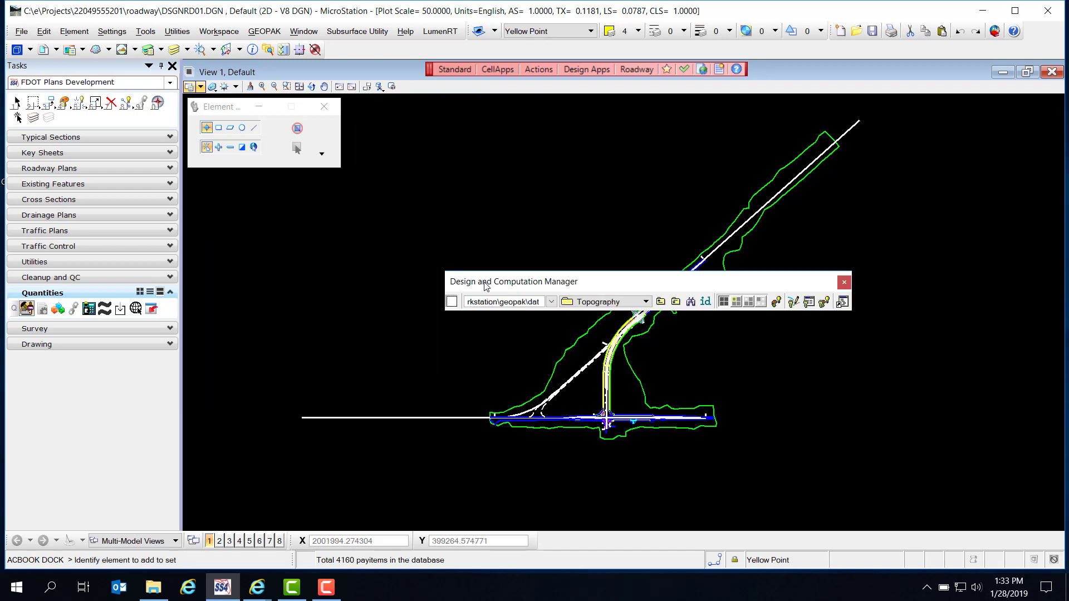
drag(486, 286, 231, 192)
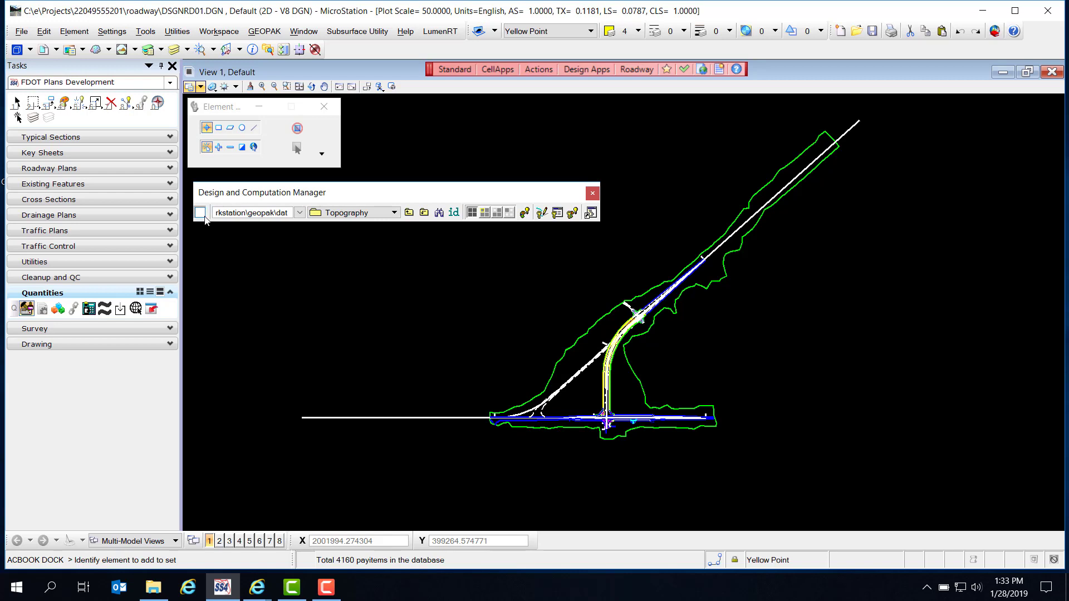
click(299, 213)
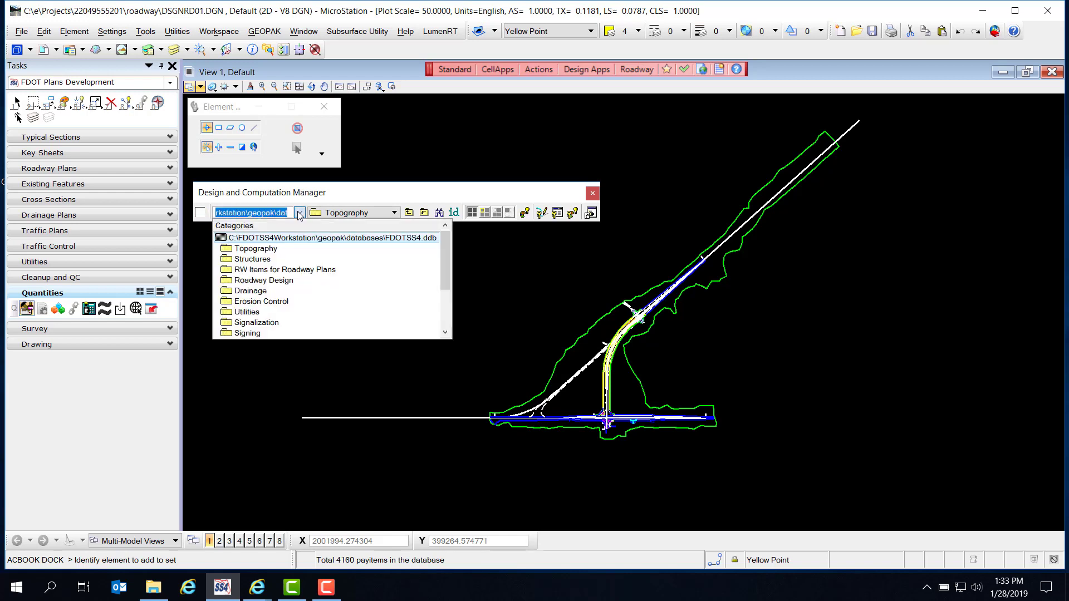
click(279, 281)
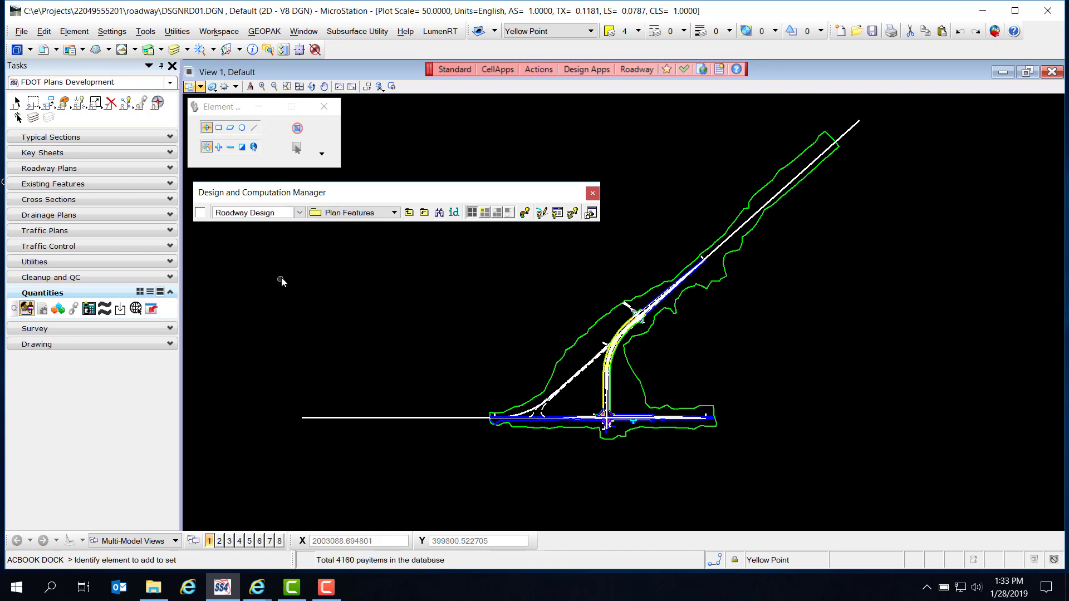
Select pay item 0520 1 10 Concrete Curb & Gutter, Type F from the Curb & Gutter, Curb, Gutter category under Plan Features
click(300, 213)
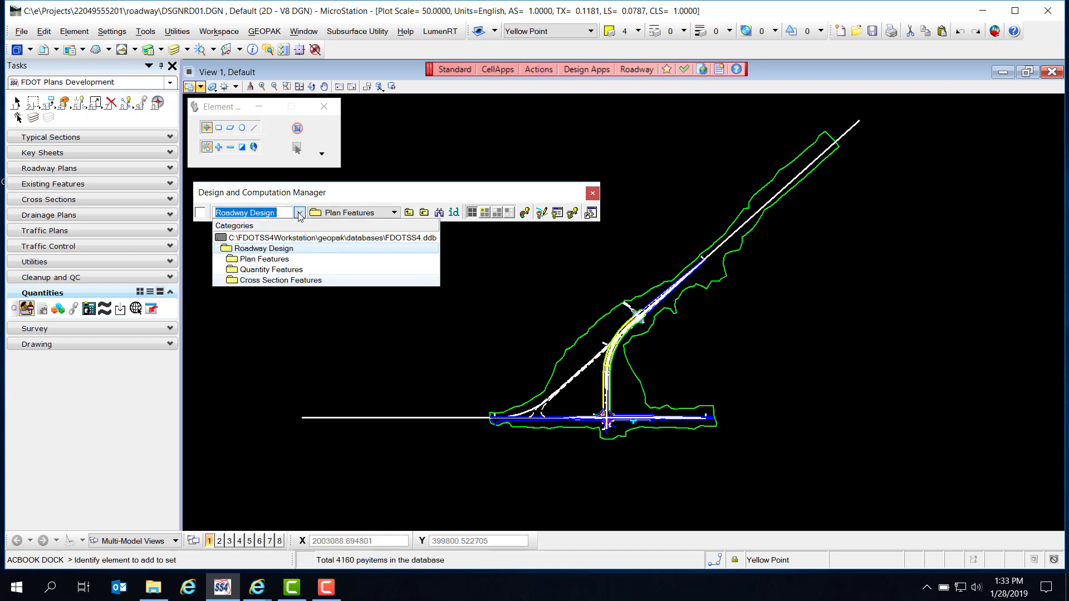
click(280, 263)
click(299, 217)
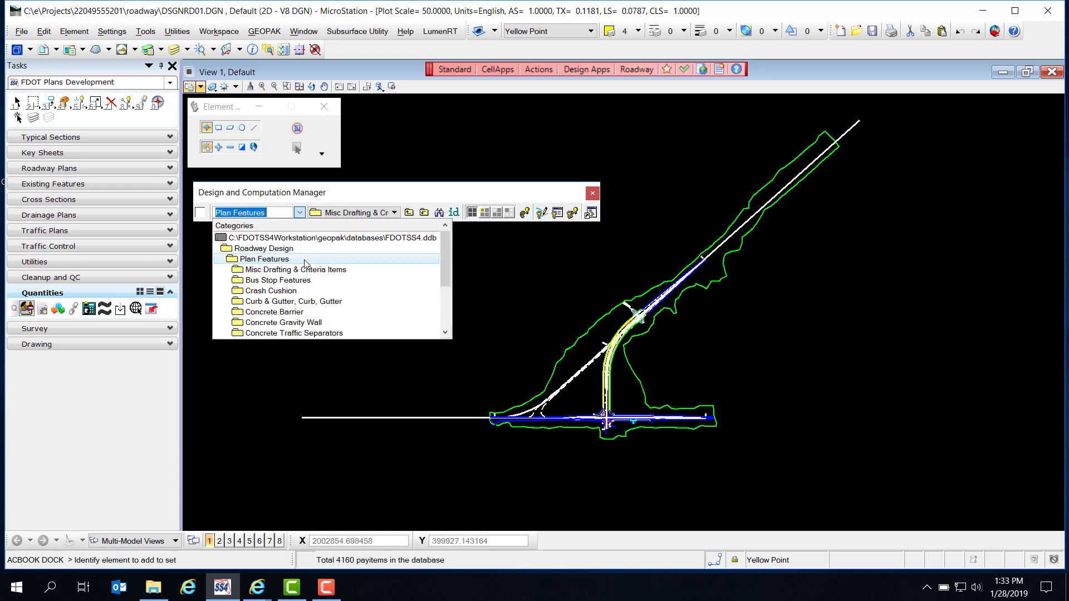
click(311, 301)
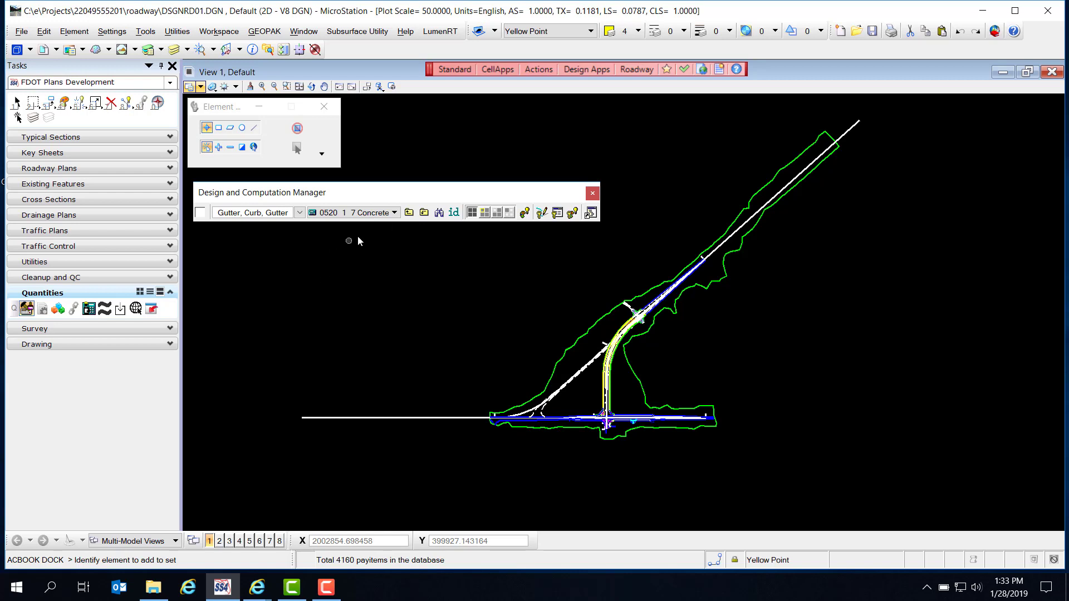
click(373, 214)
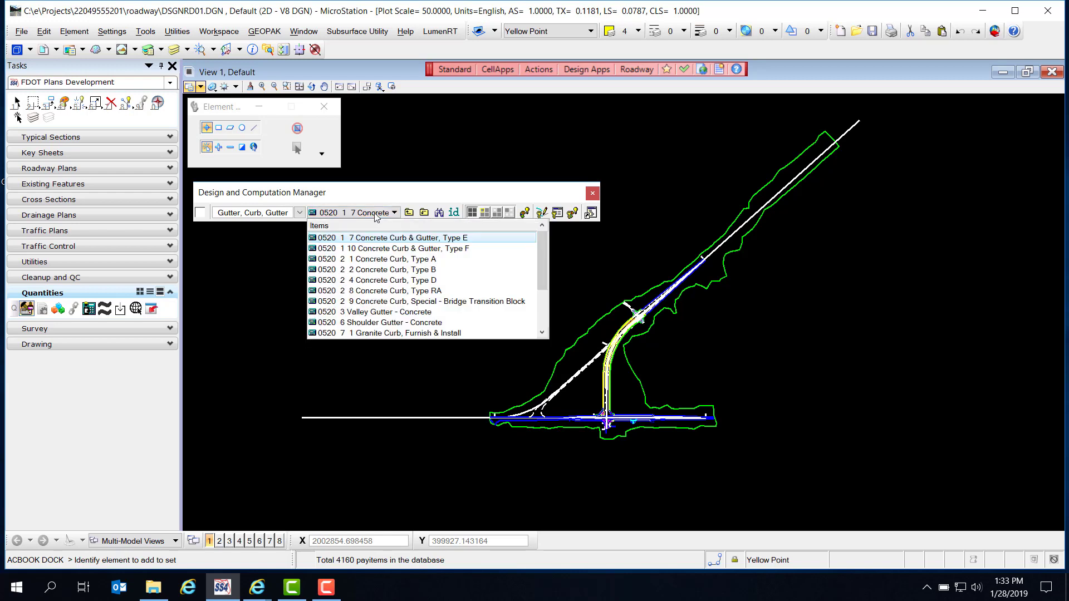
click(383, 249)
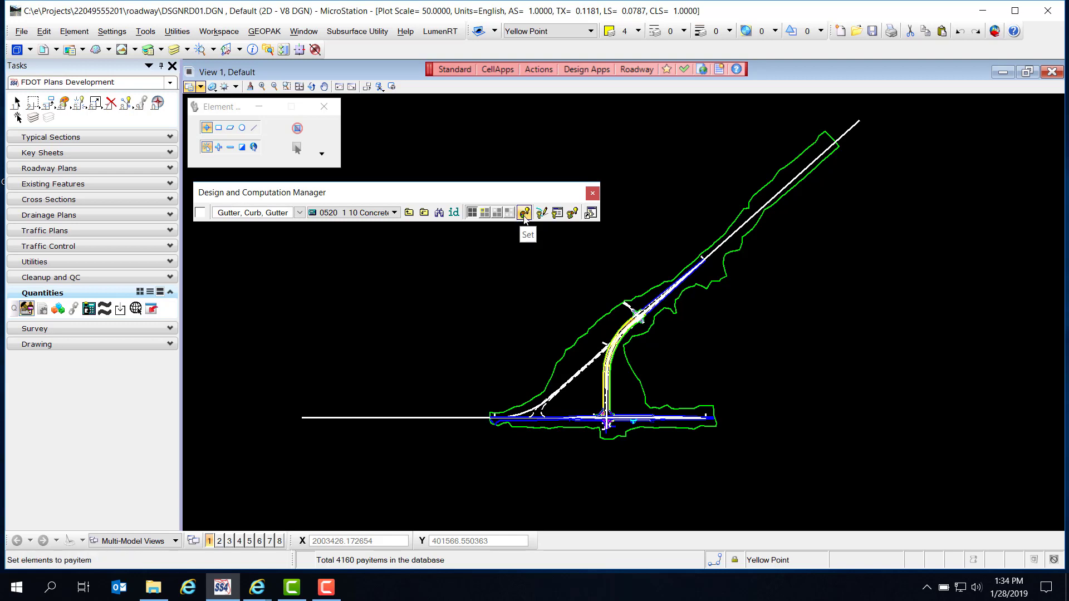
Restore the full Design and Computation Manager and enable Place Influence in Design mode for item 0520 1 10, exposing its adhoc attribute values
click(590, 214)
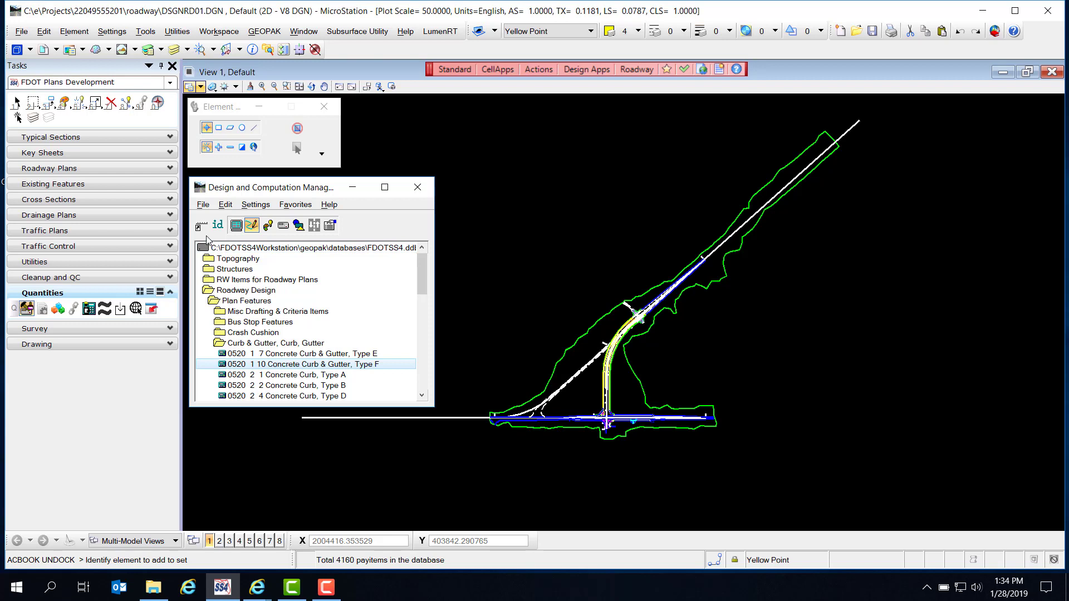
click(237, 230)
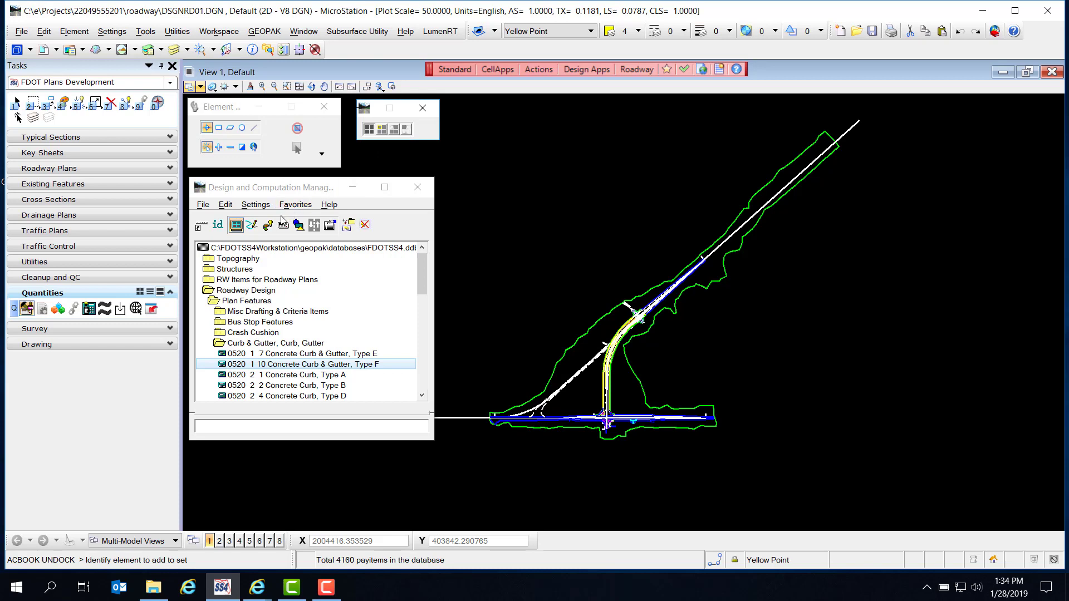
click(251, 226)
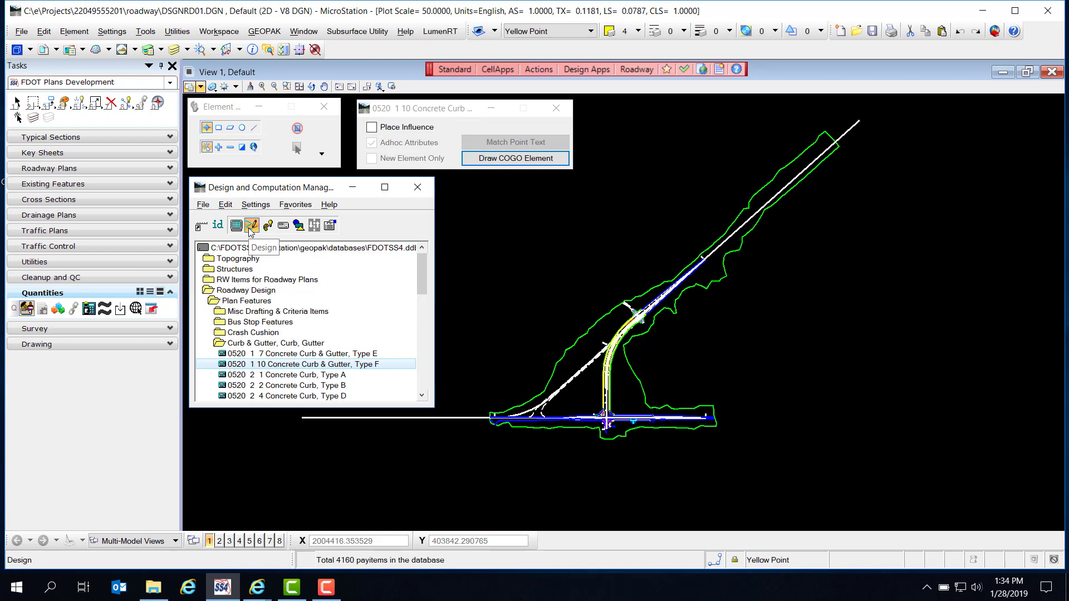
click(373, 128)
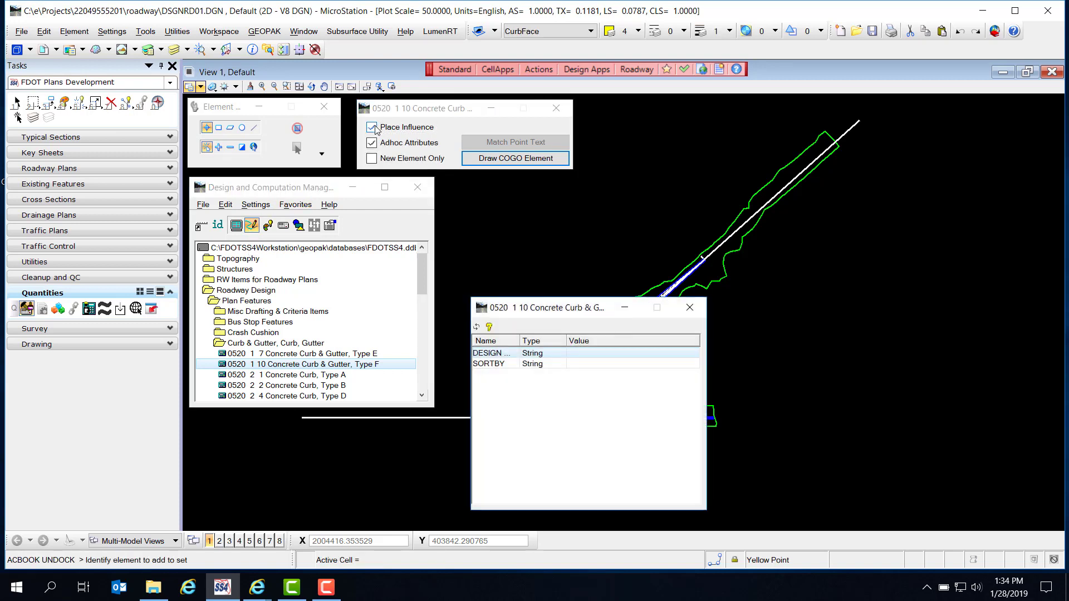
drag(523, 313, 513, 217)
click(575, 235)
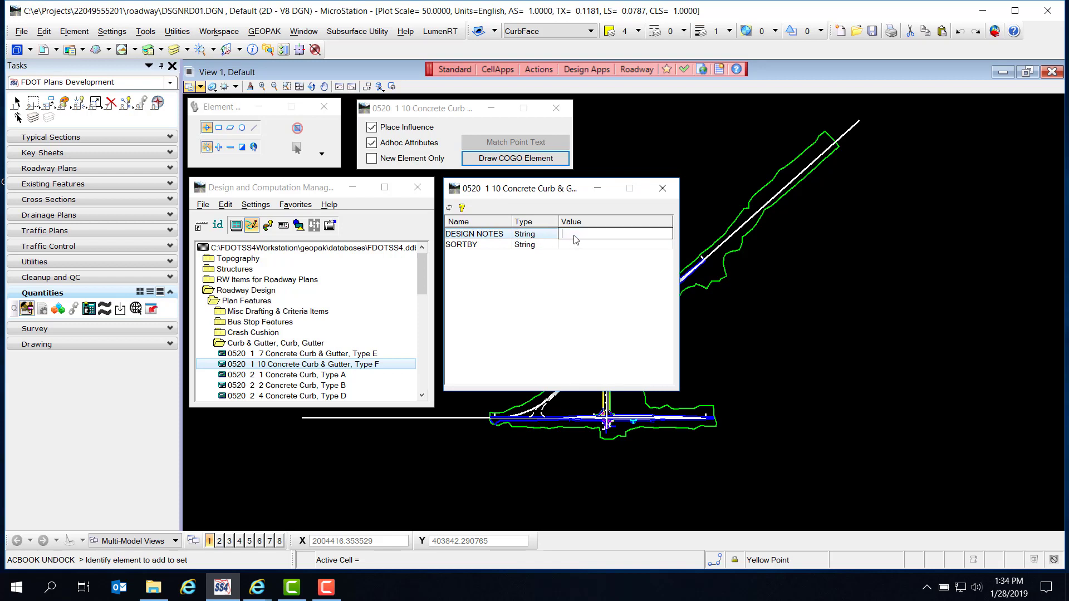
click(587, 246)
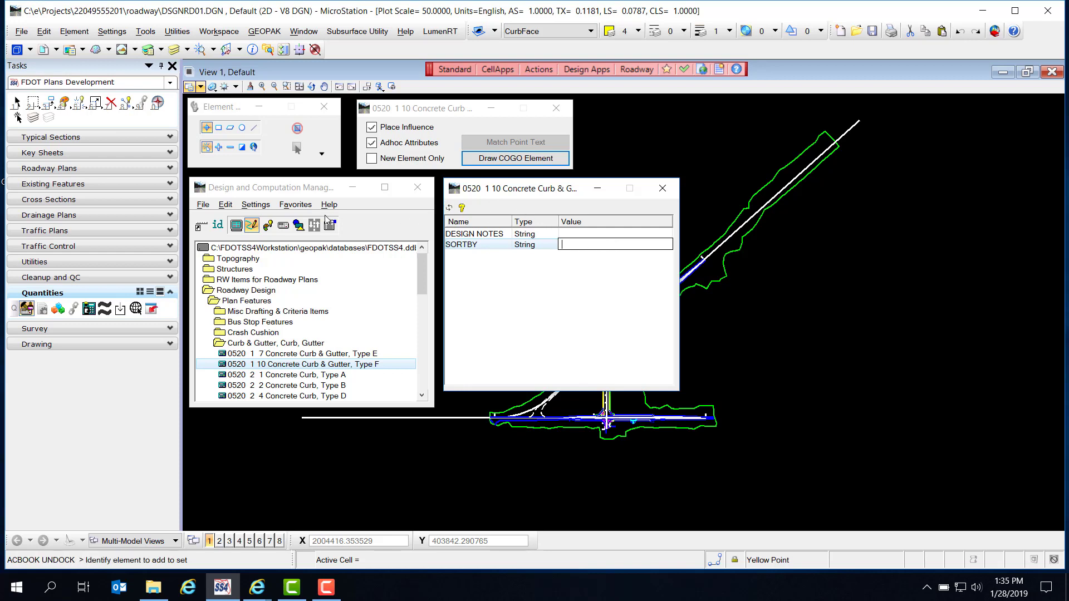
Examine the Set mode options for item 0520 1 10, including Adhoc Attributes and the Append and Replace attach modes, and close the attribute list
click(268, 226)
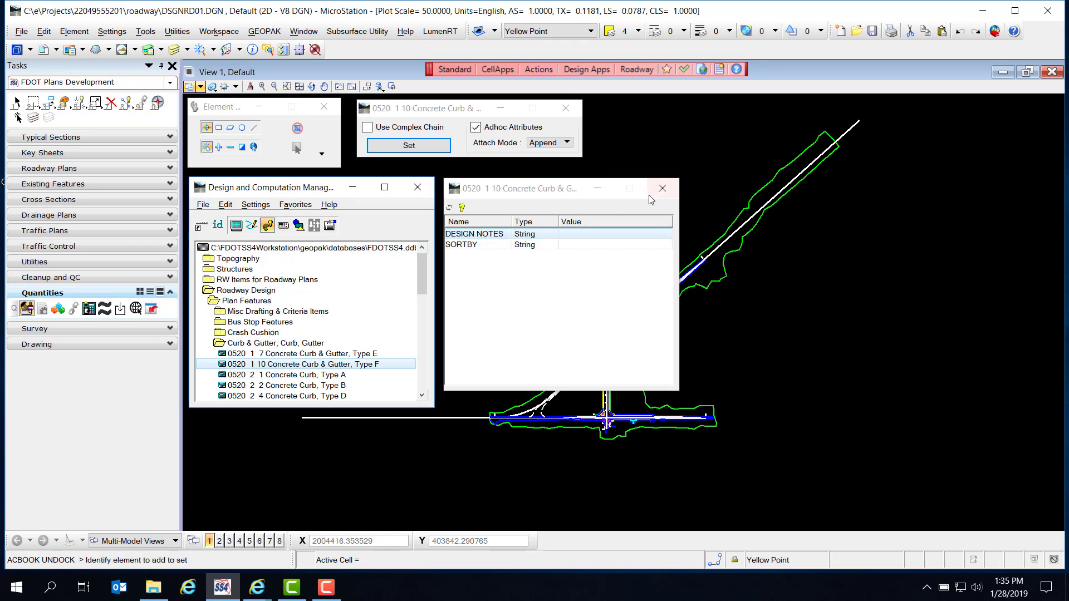
click(476, 127)
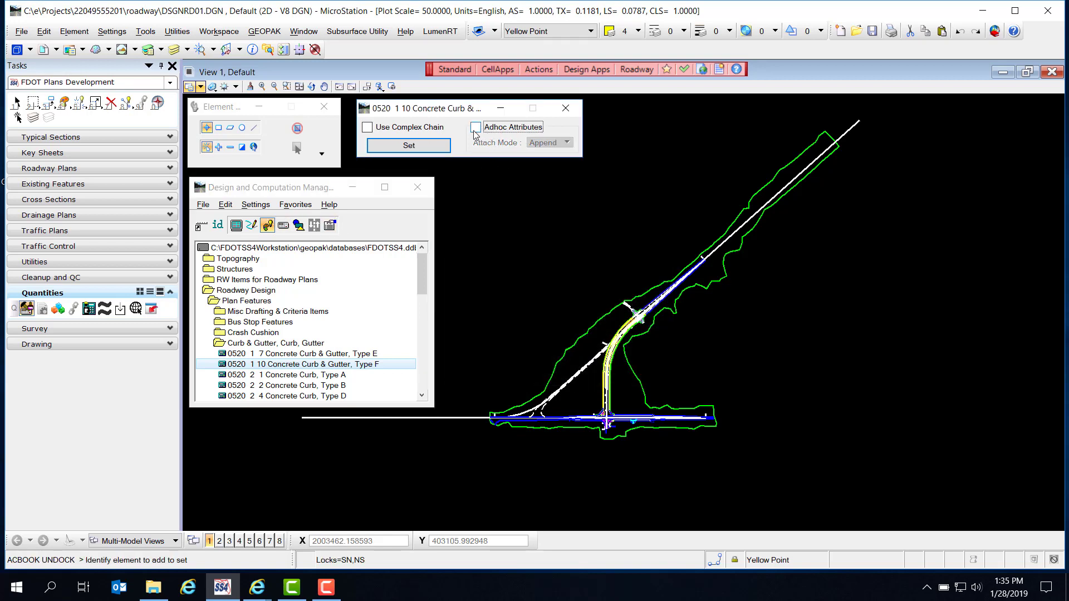
click(476, 128)
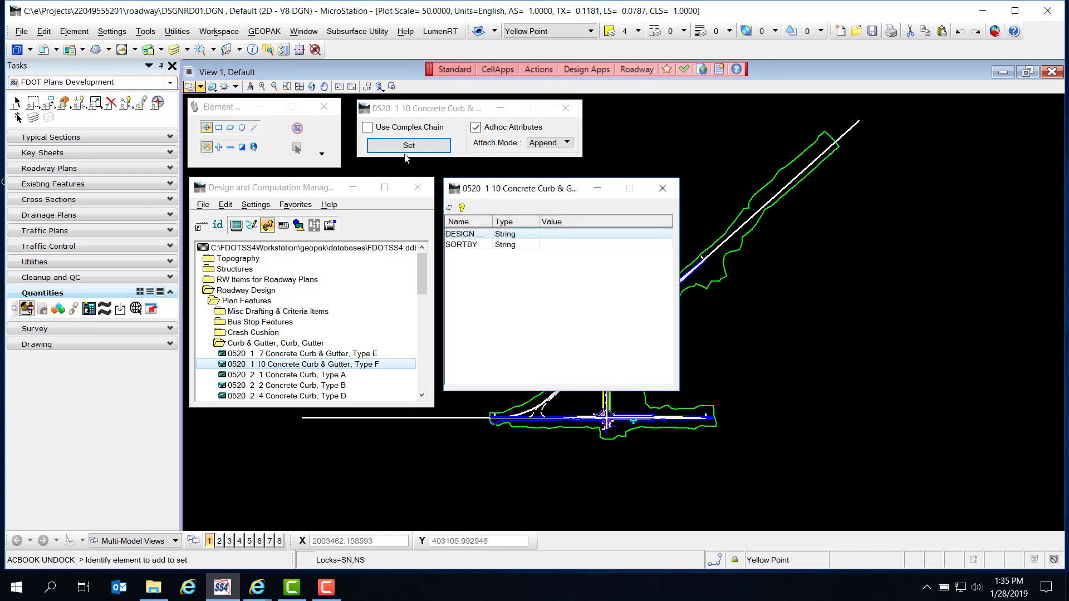
click(557, 142)
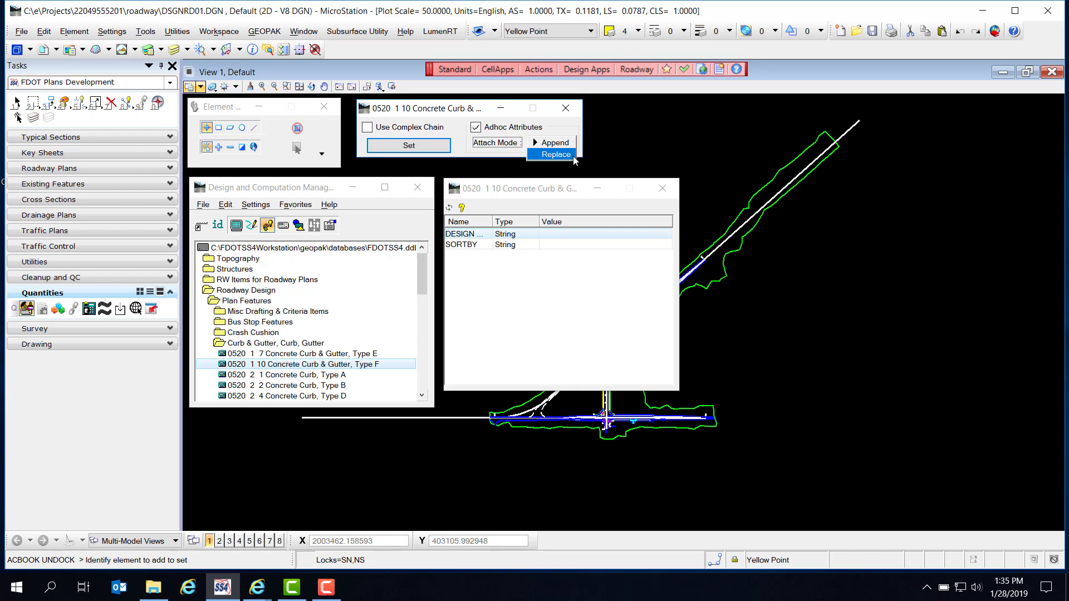
click(565, 109)
click(662, 189)
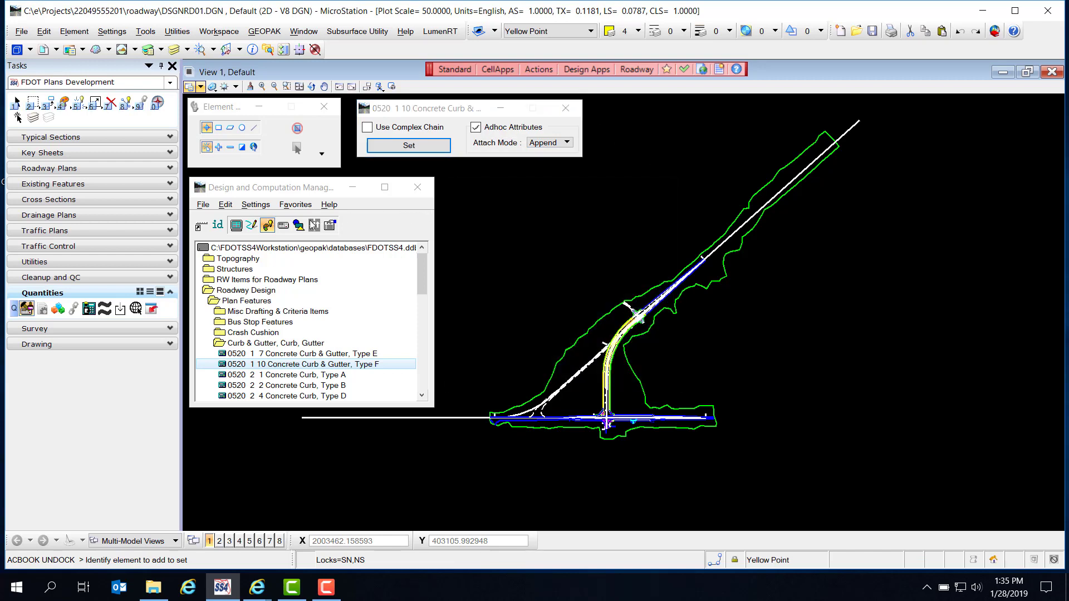
Open Plan Quantity Computation for pay item 0520 1 10 and set the job number to 00 using job00.gpk
click(283, 225)
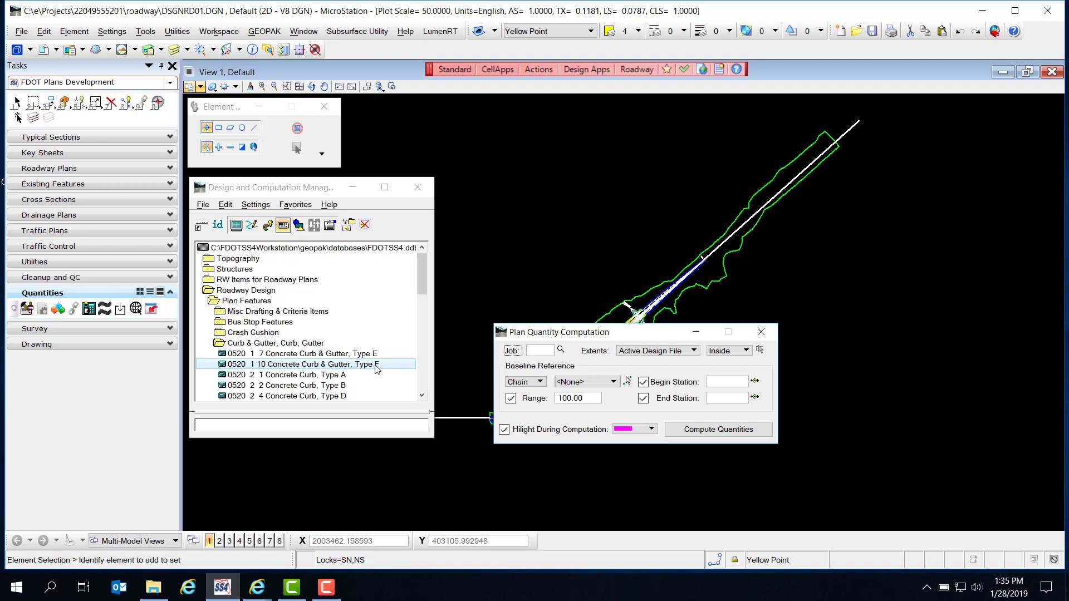
mouse_move(557, 332)
mouse_down()
mouse_move(528, 172)
mouse_move(507, 185)
mouse_up()
click(510, 202)
click(516, 178)
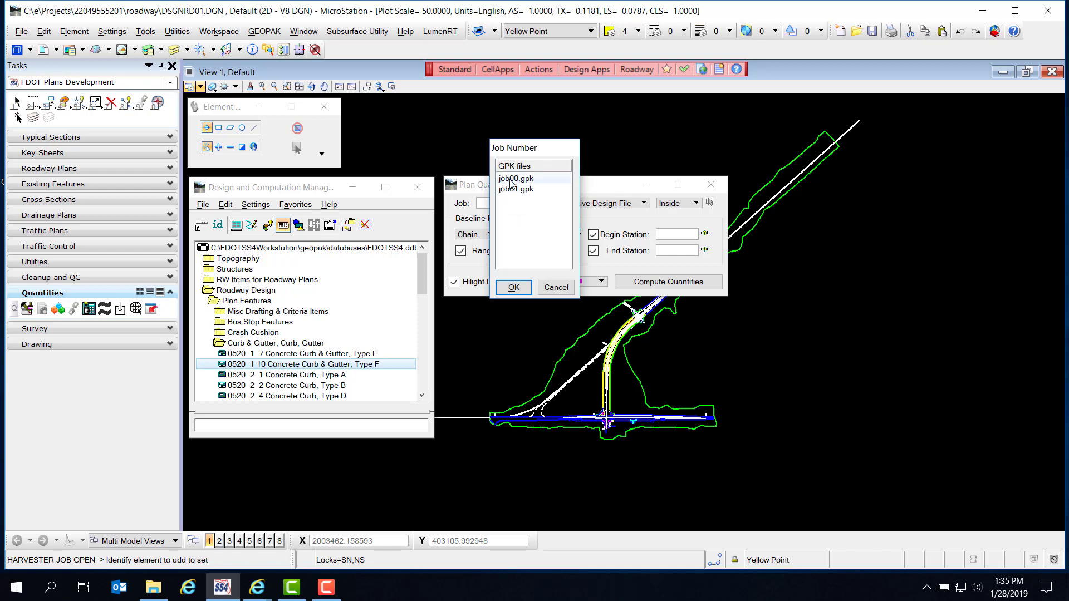
click(513, 287)
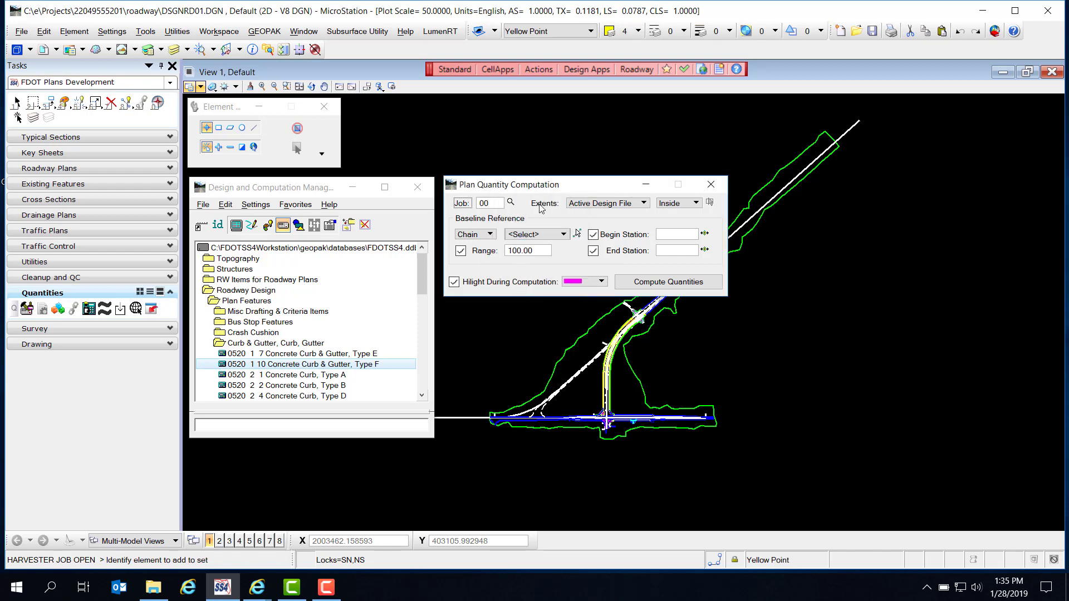
Choose chain SR61 as the baseline reference and compute the plan quantities in the active design file
click(560, 234)
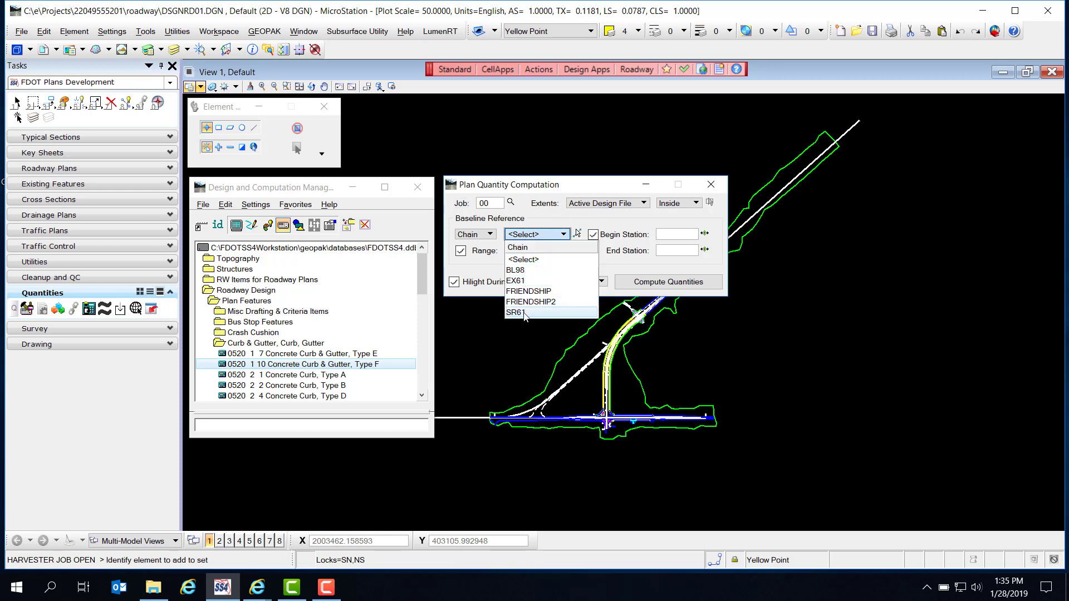
click(528, 313)
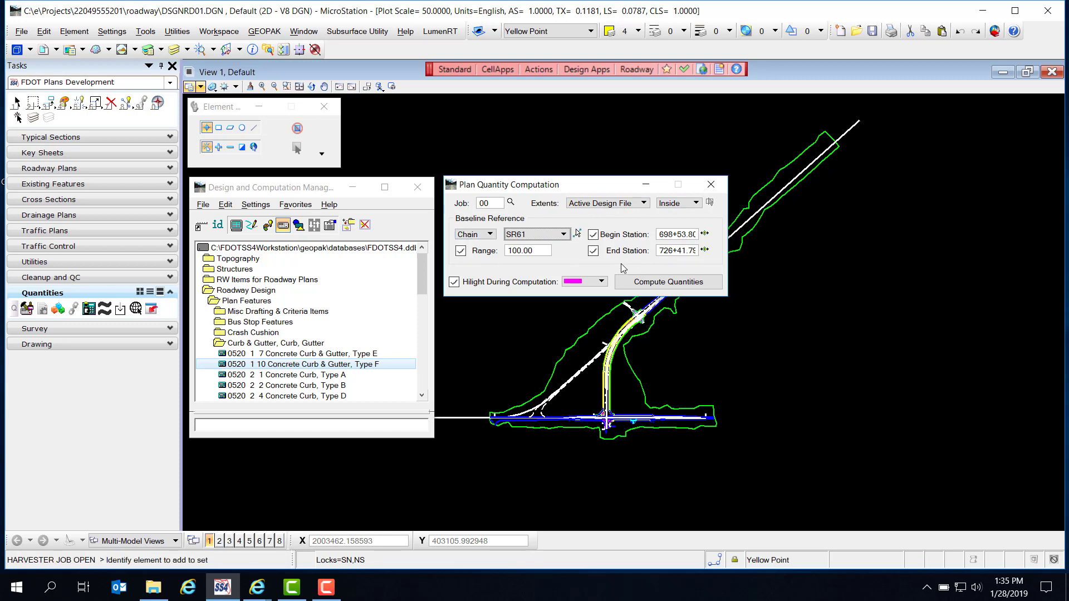
click(656, 282)
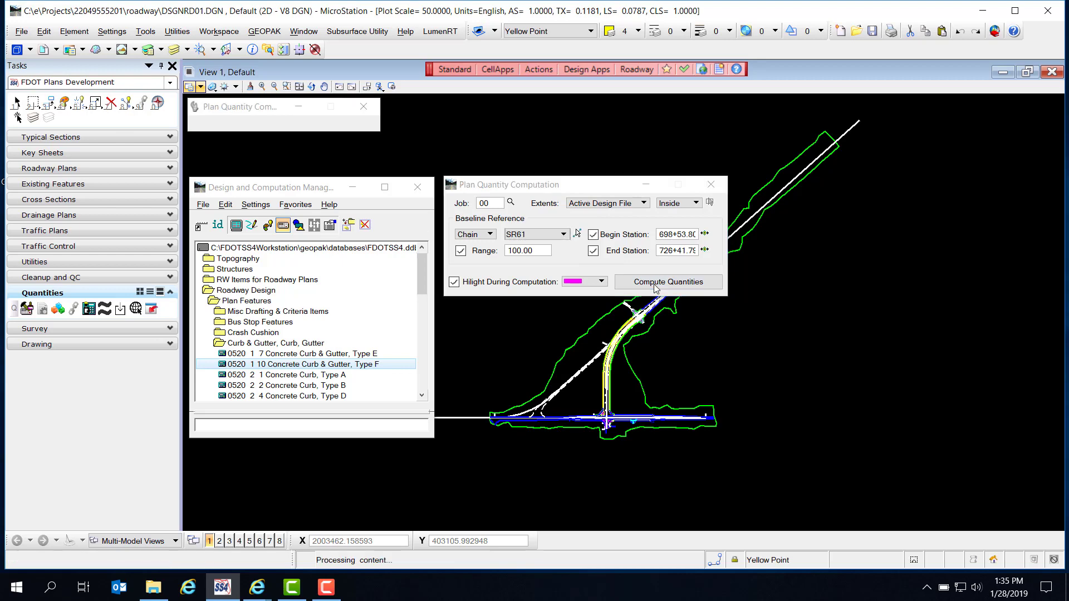
Try the DBMS export format with grouping 0200 for the computation results, and close the results without exporting
drag(640, 359, 566, 318)
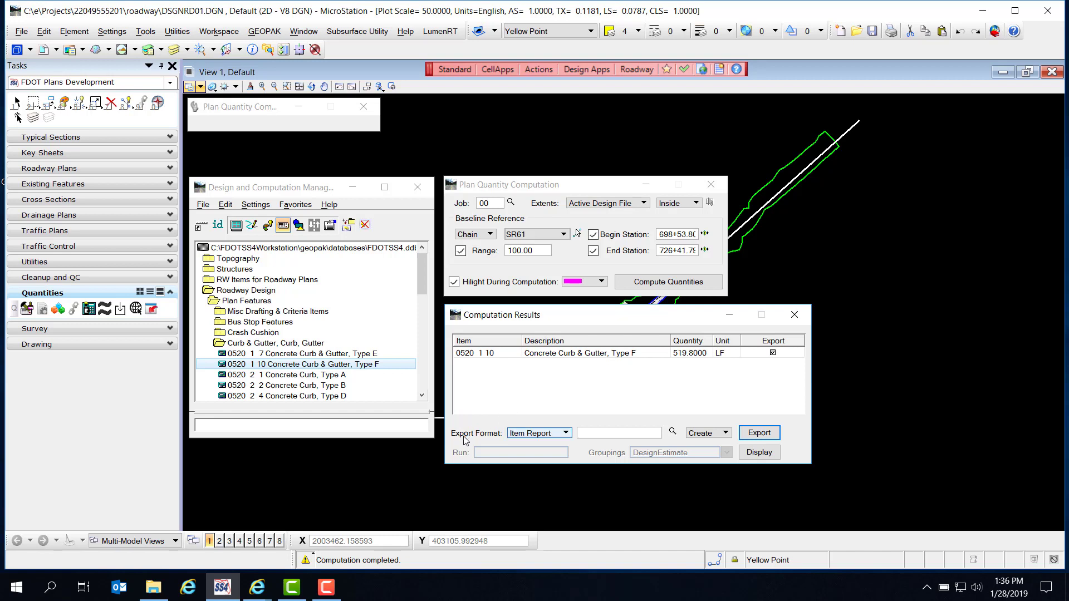
click(548, 433)
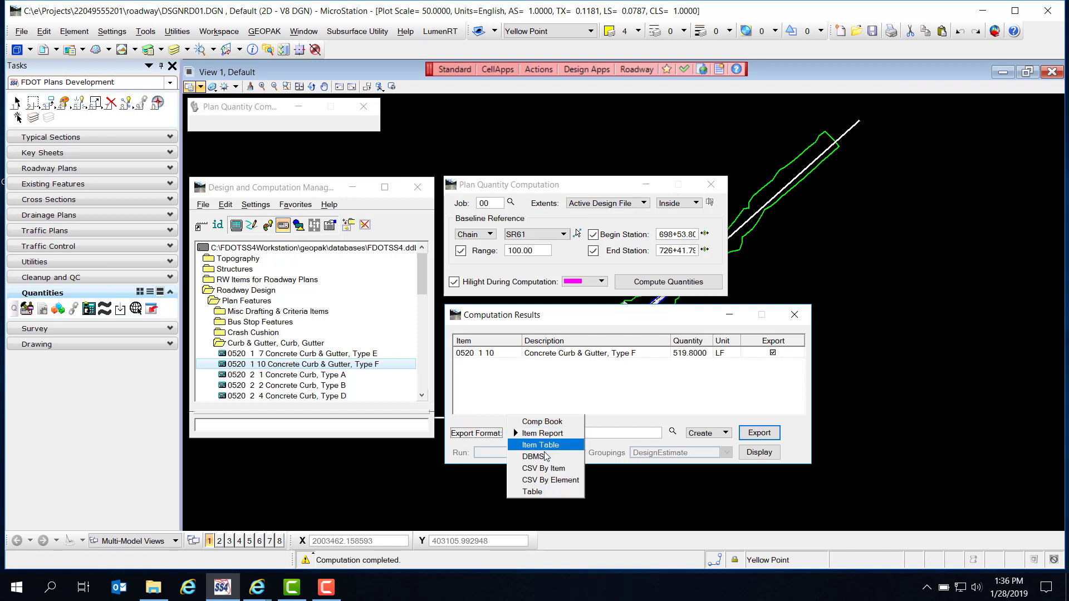
click(554, 456)
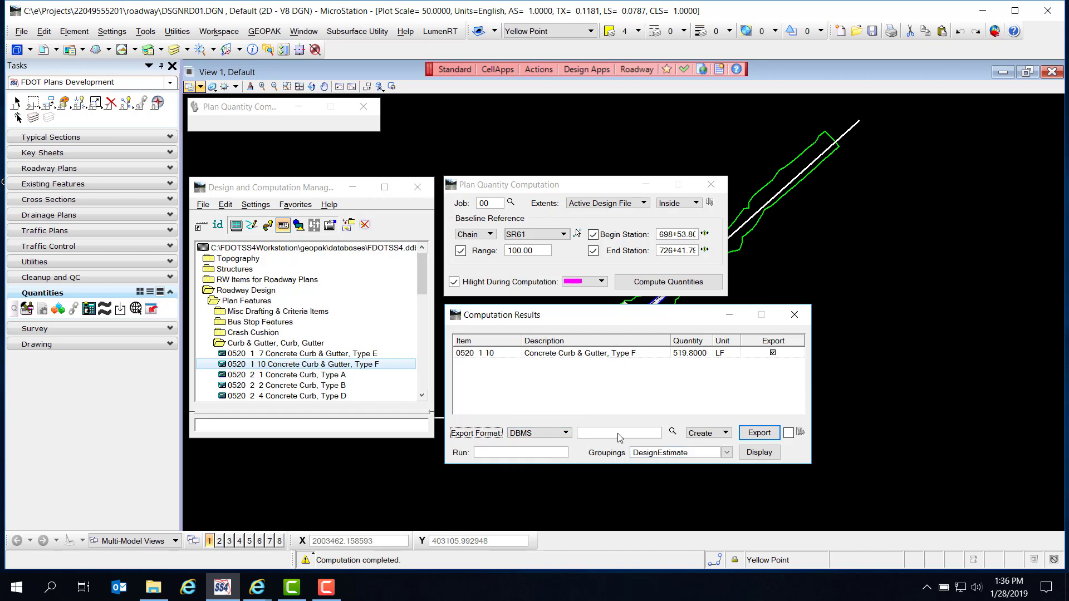
click(595, 434)
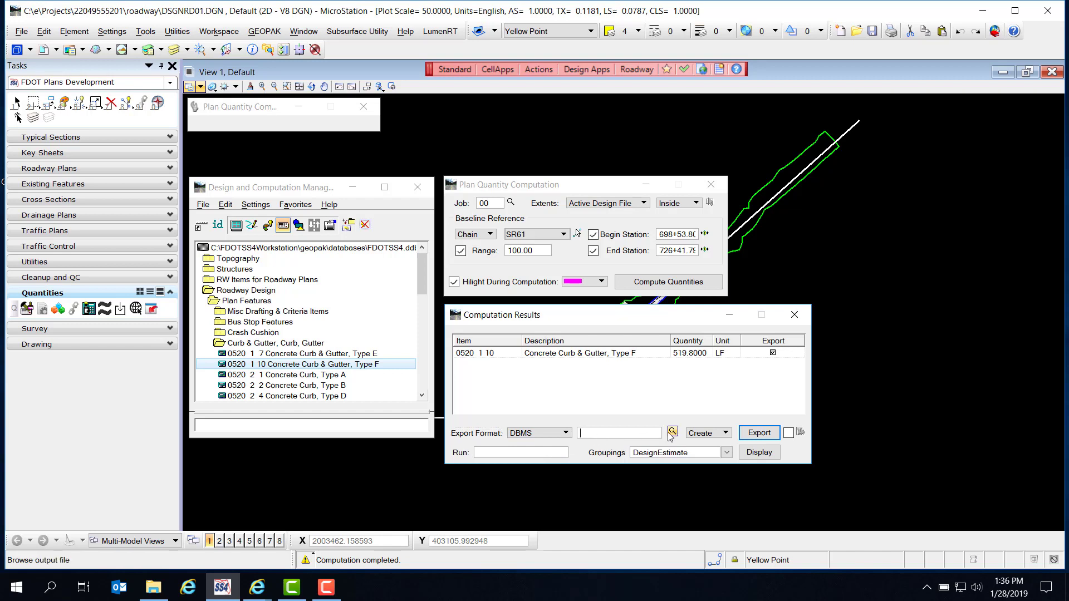
click(723, 434)
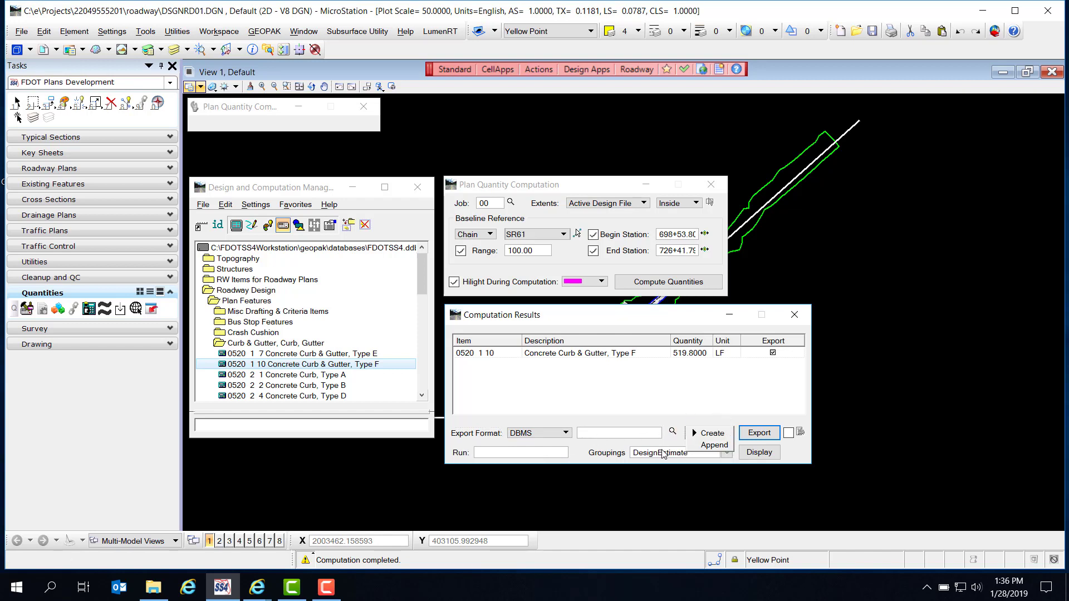
click(660, 453)
click(726, 452)
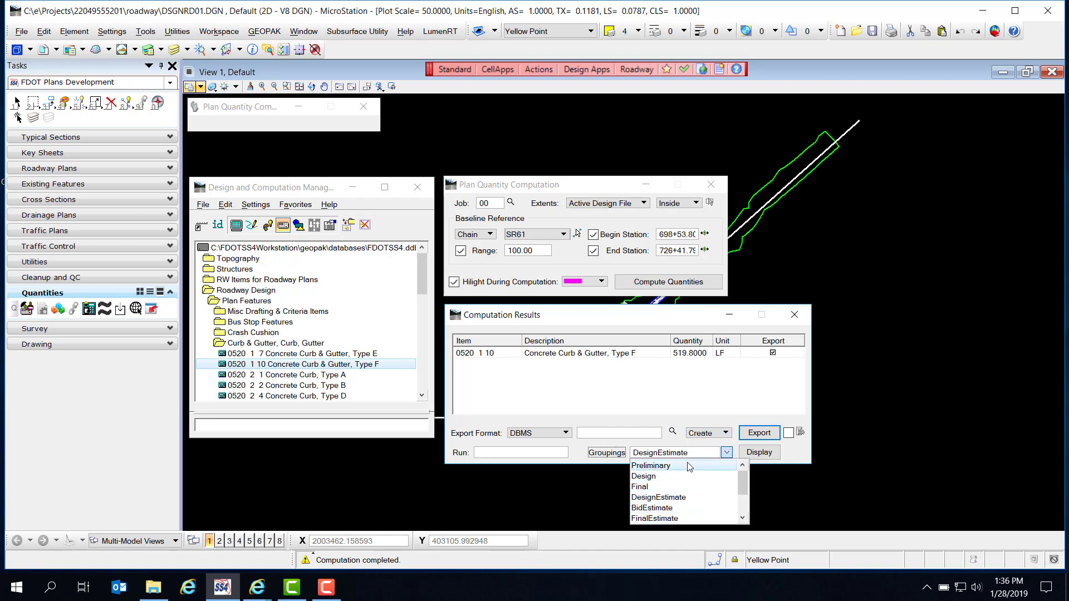
drag(695, 457, 606, 460)
text(0200)
click(832, 445)
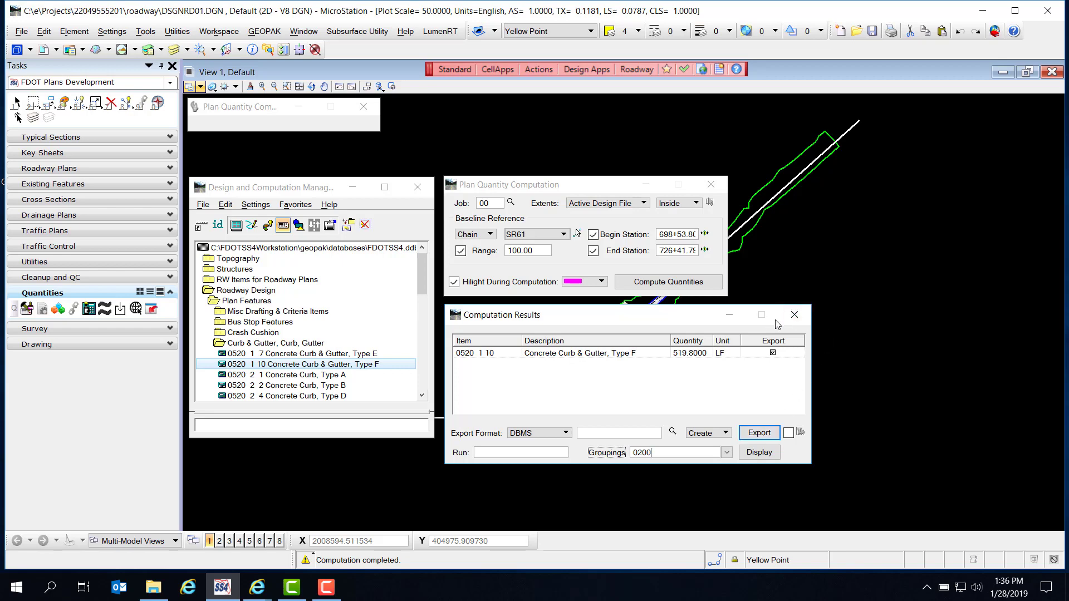
click(794, 314)
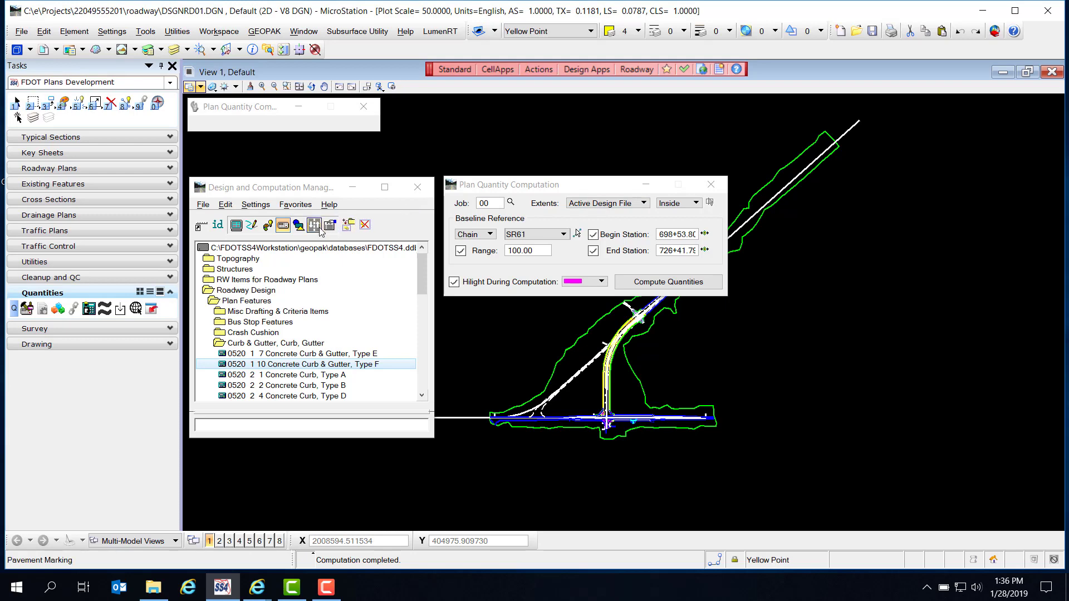
Examine the semi-automatic shape drawing options, the pavement marking tools and the pay item database editing tools
click(298, 225)
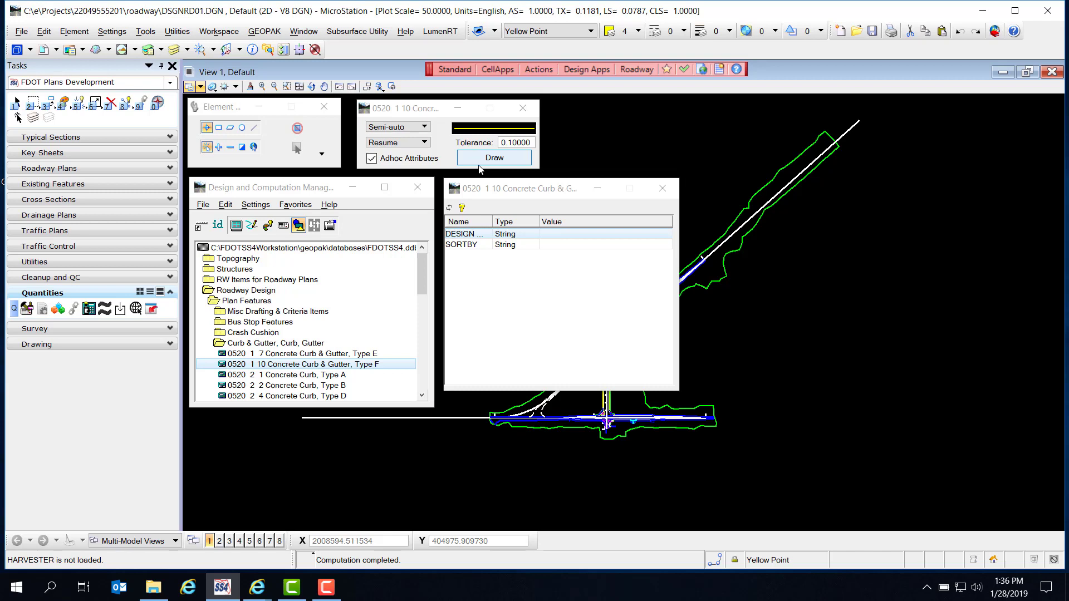
click(314, 226)
click(349, 228)
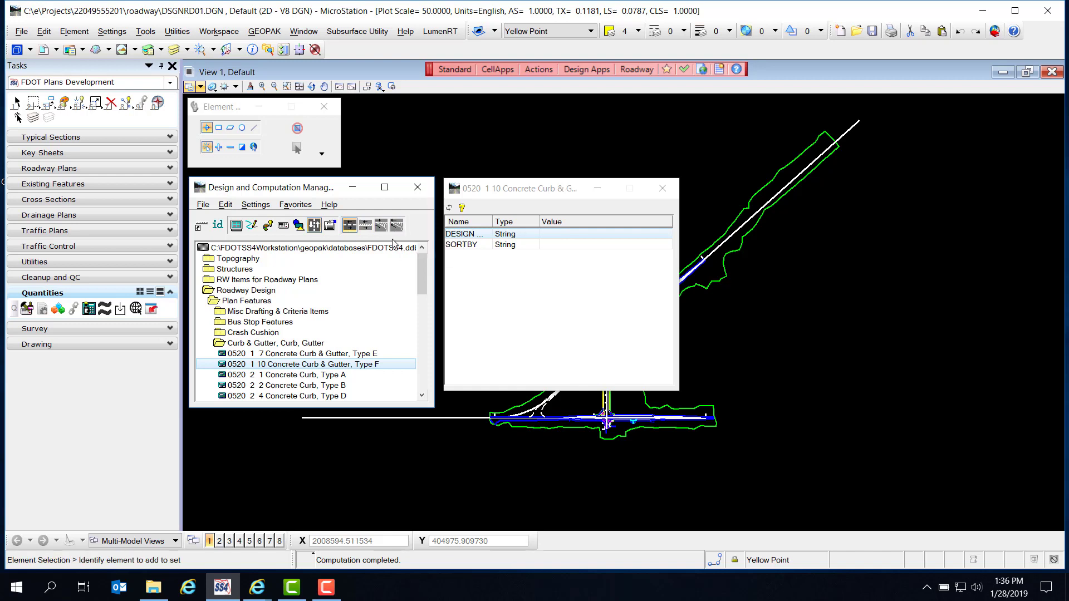
click(329, 228)
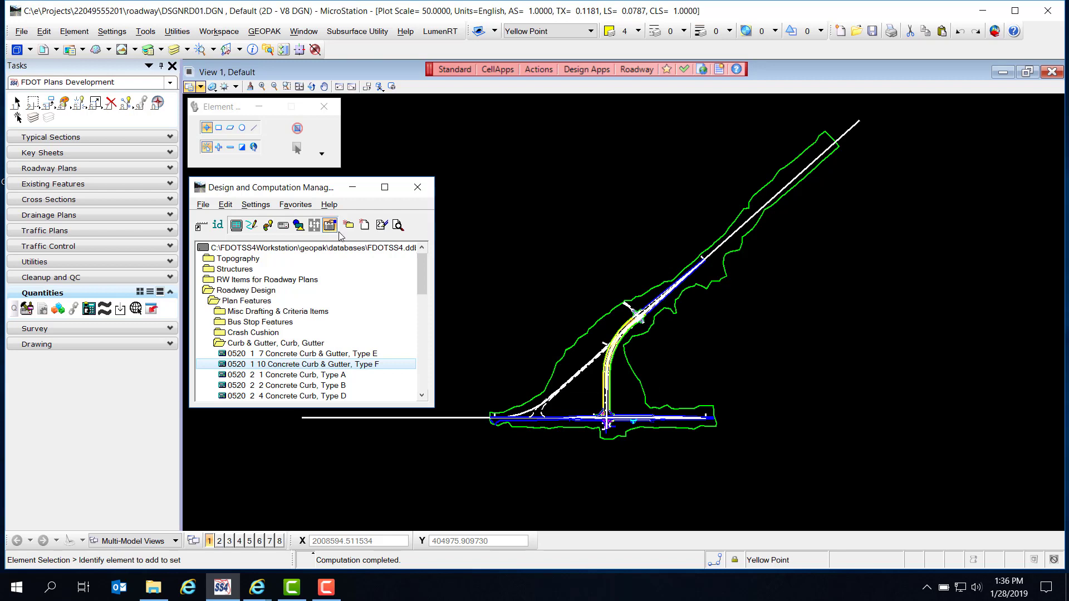
click(404, 233)
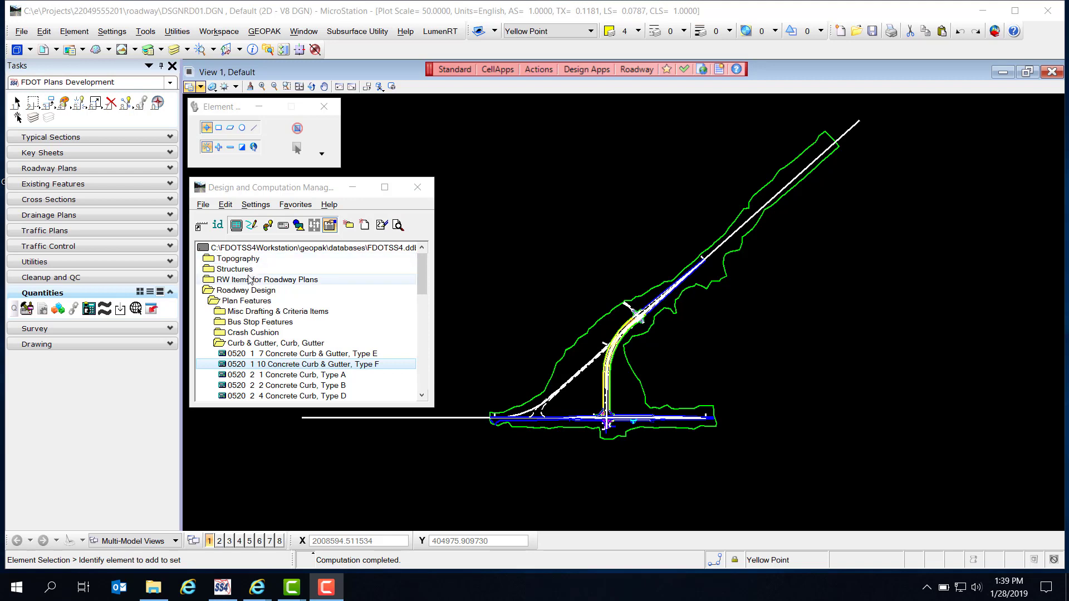
Review the BSW Back of Sidewalk item under Misc Drafting & Criteria Items and open its adhoc attributes
click(256, 312)
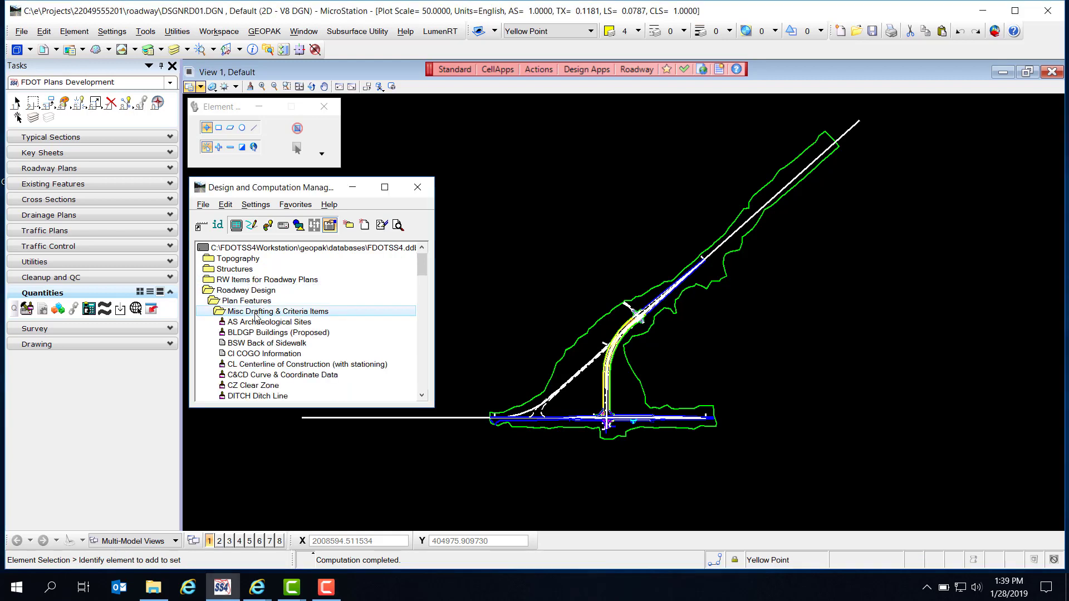
click(265, 345)
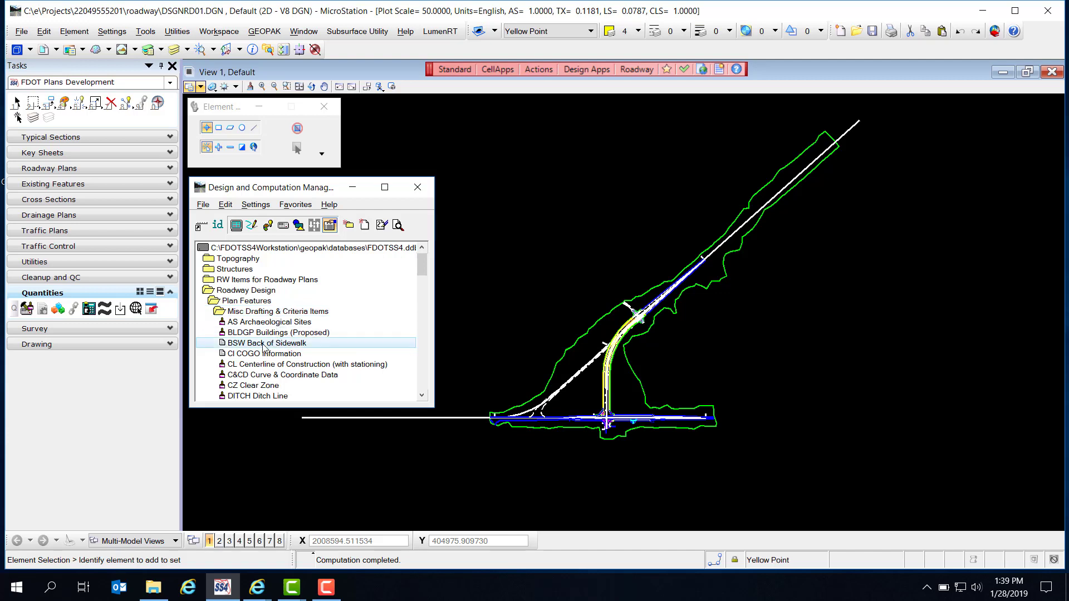
right_click(279, 339)
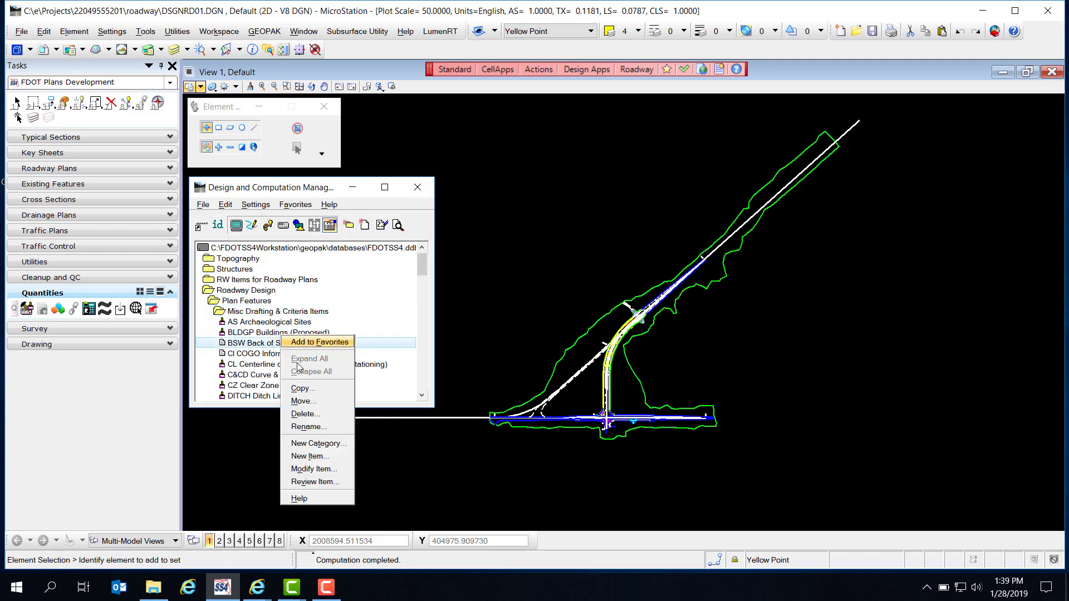
click(316, 482)
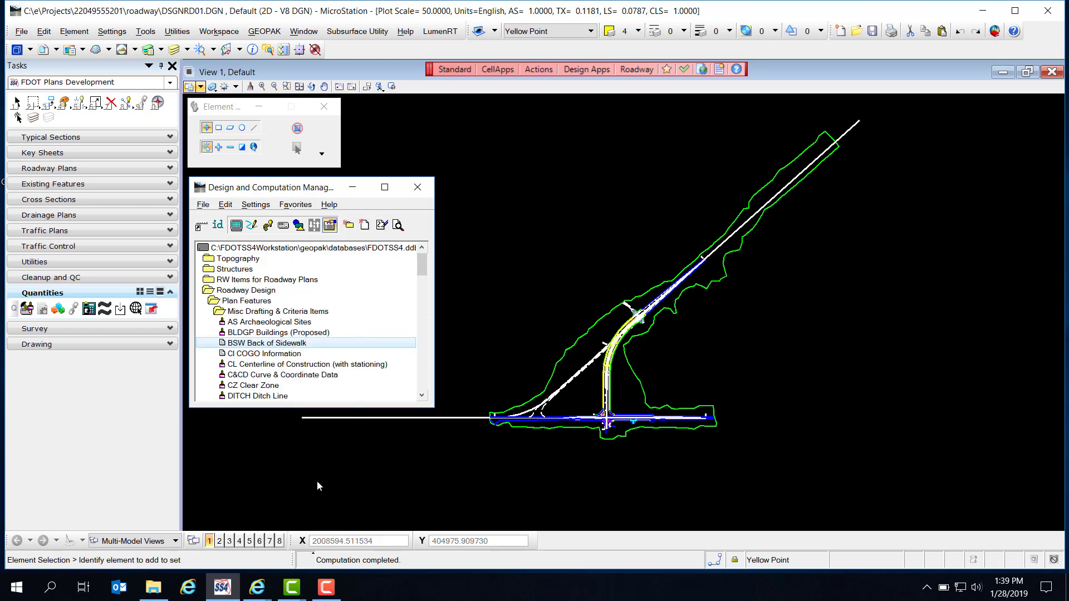
drag(621, 91, 522, 117)
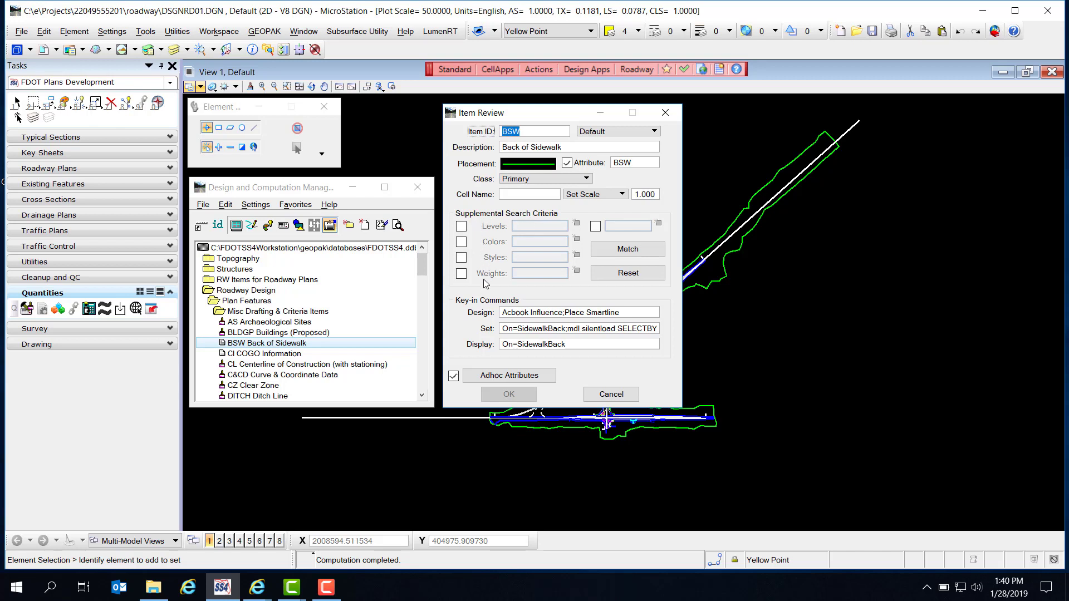
click(490, 379)
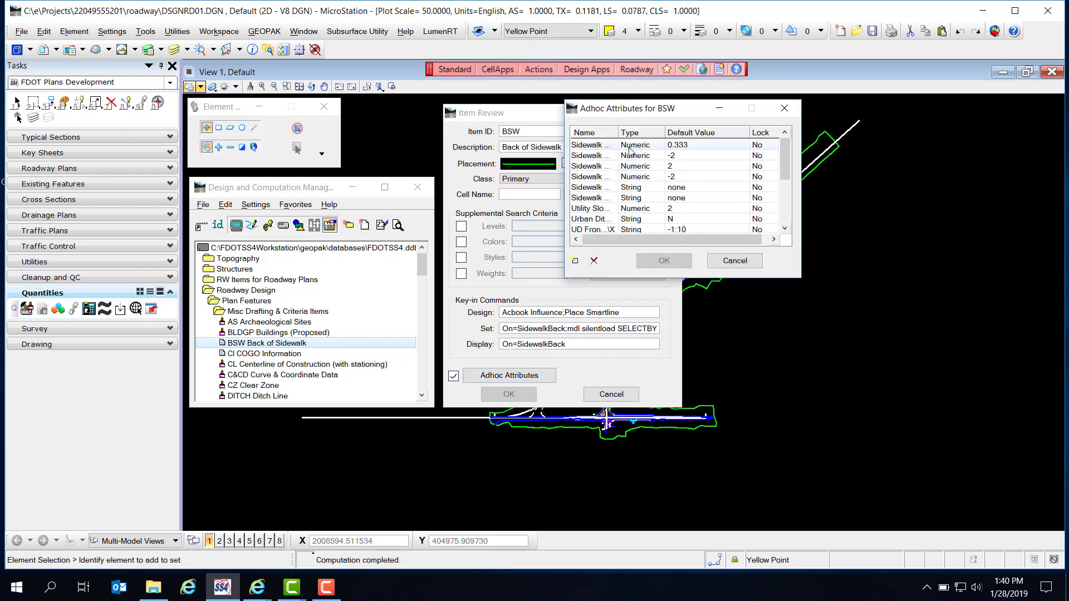
Widen the name column of the BSW adhoc attributes to read the full names, and close the item review
drag(618, 130, 643, 130)
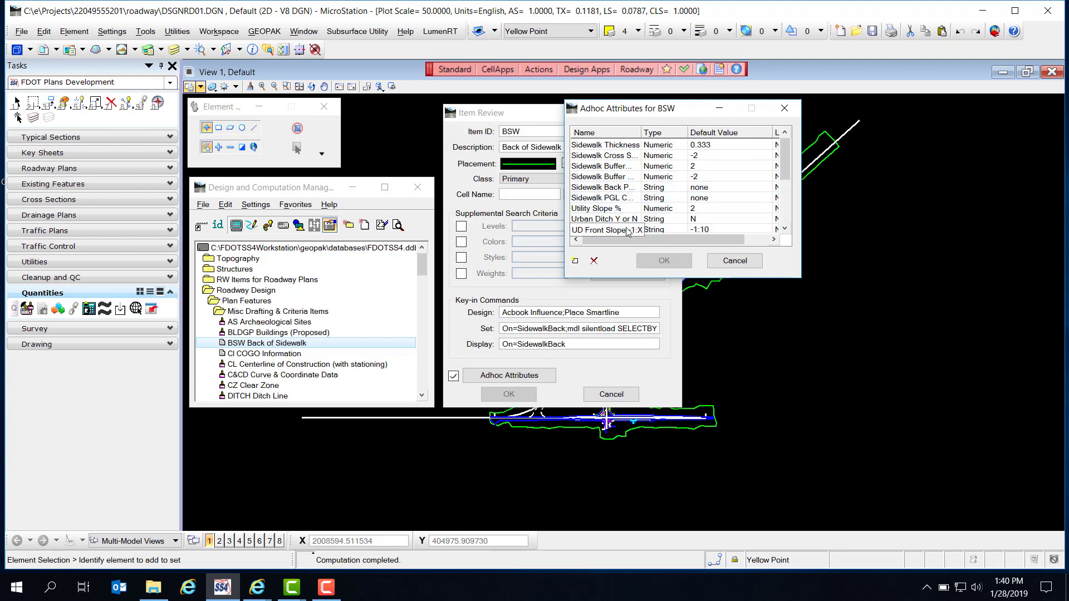
click(784, 109)
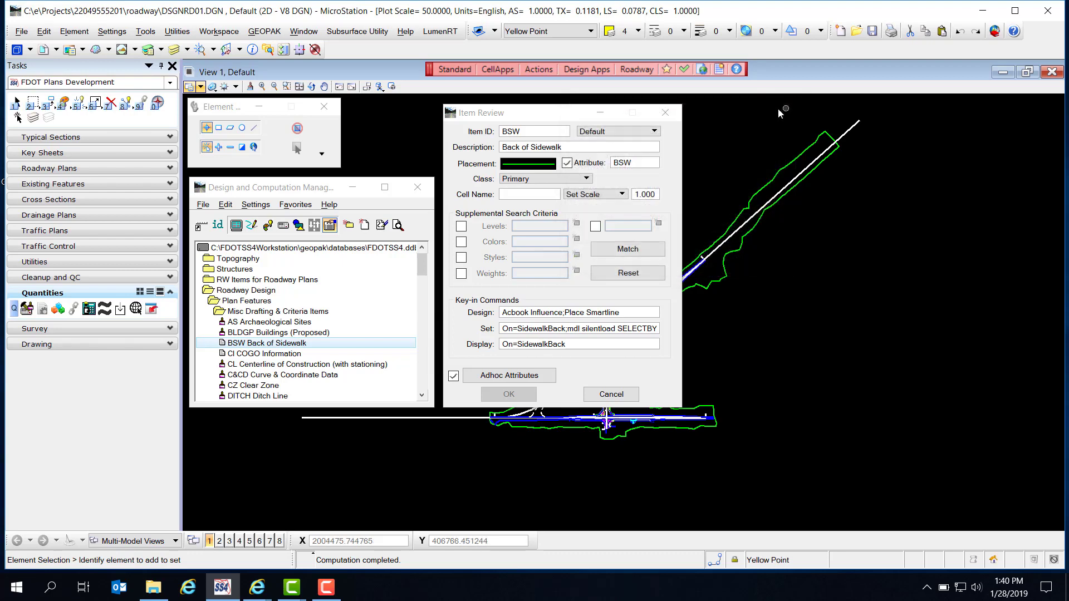
click(611, 394)
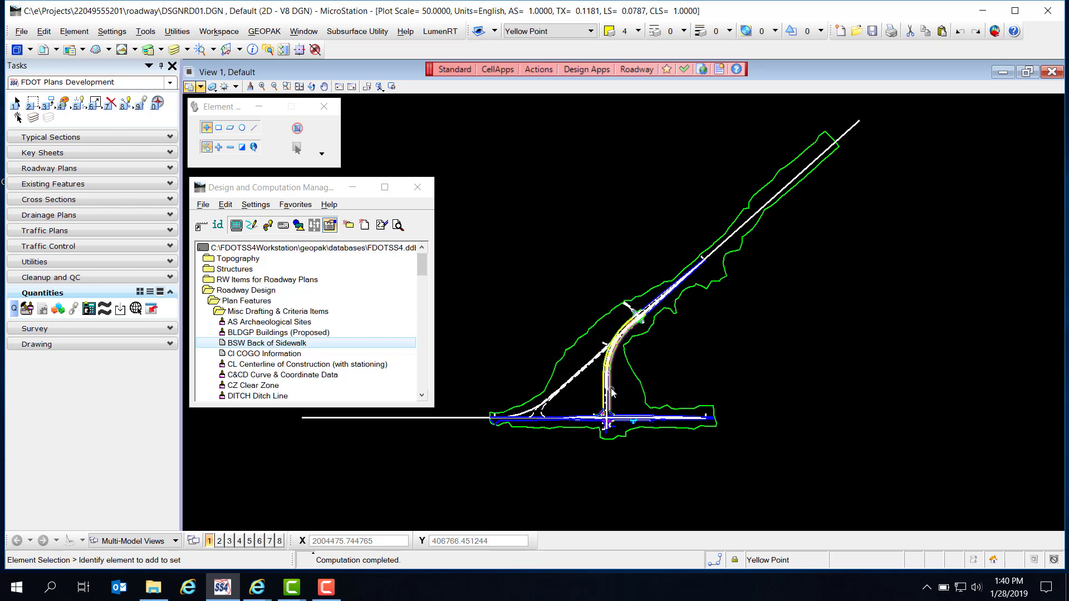
Review the drafting standards of the BLDGP Buildings (Proposed) item and close the review without changes
click(281, 334)
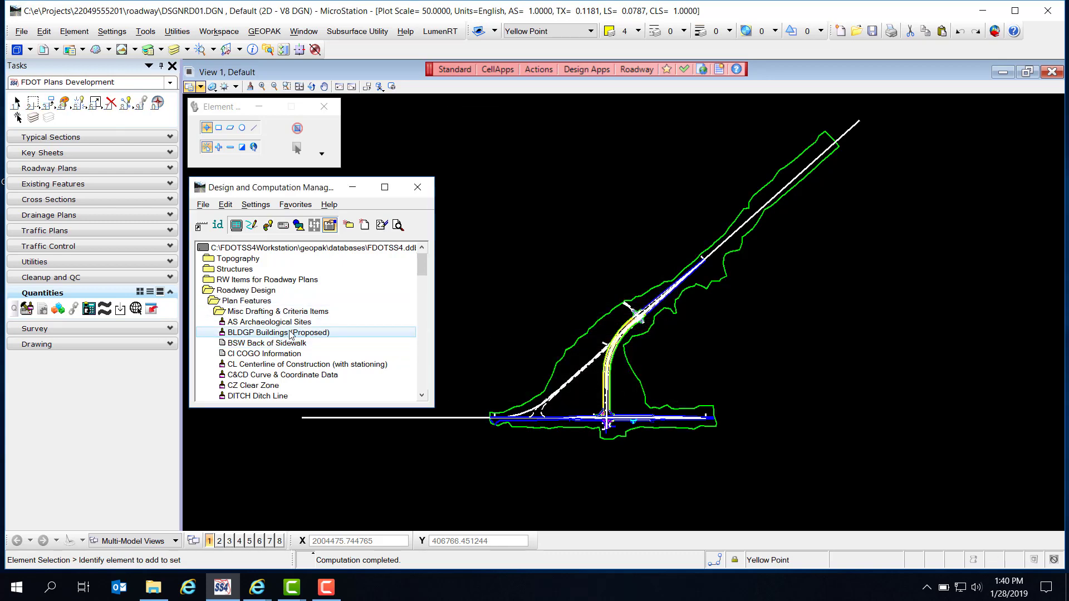
right_click(338, 338)
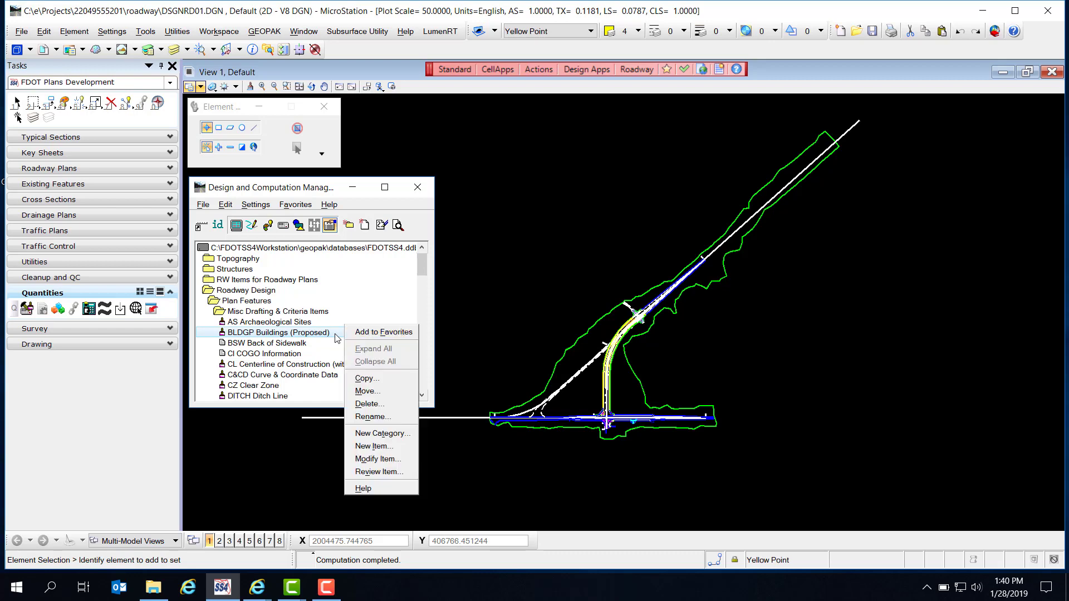
click(378, 472)
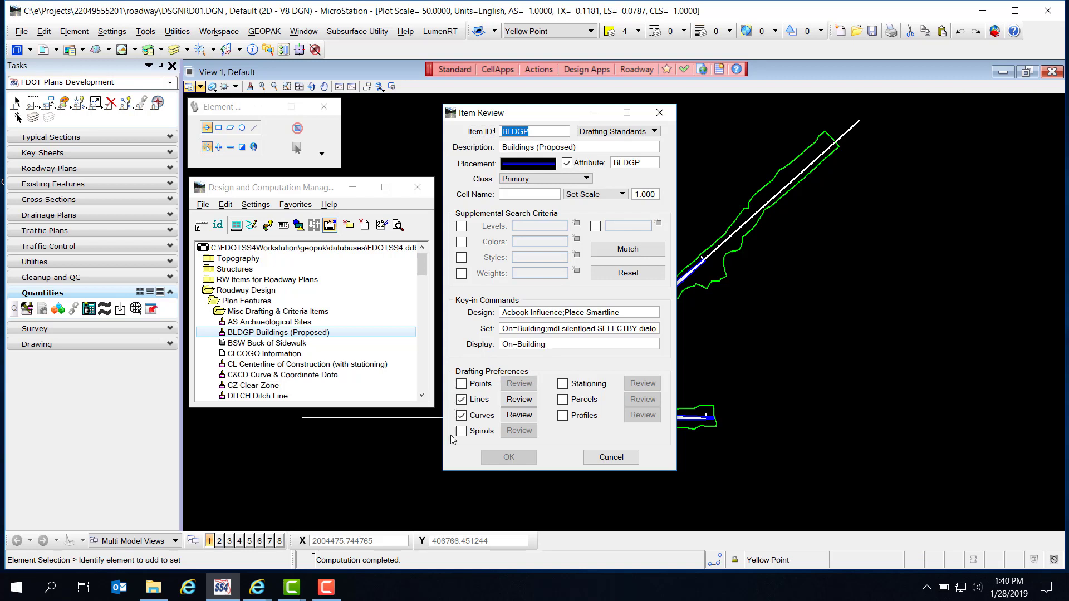
click(611, 457)
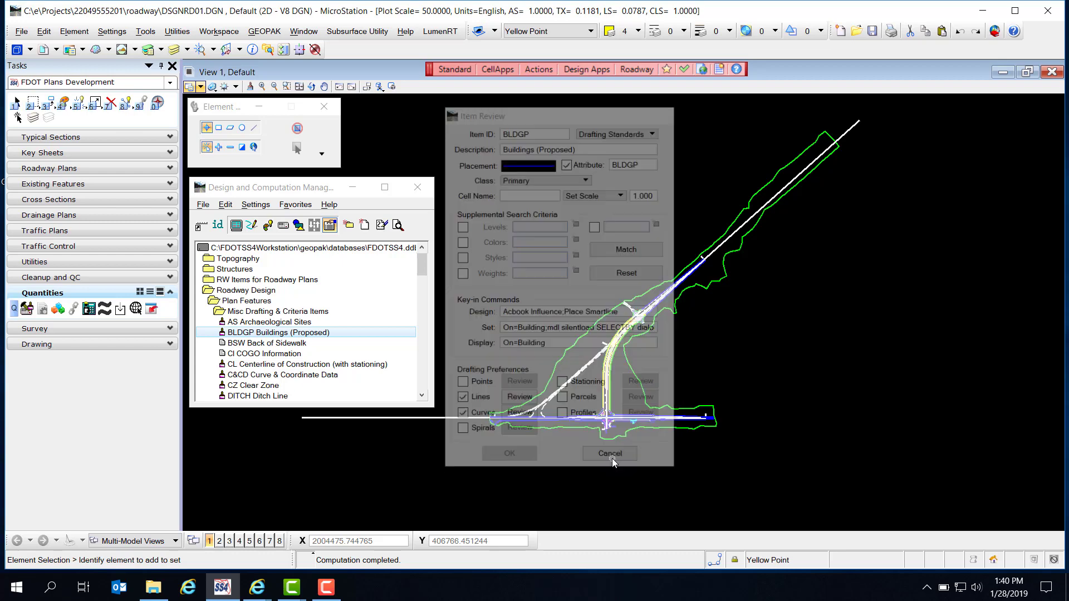
Review pay item 0520 1 10 Concrete Curb & Gutter, Type F, and open its compute parameters
double_click(271, 312)
drag(420, 281, 419, 305)
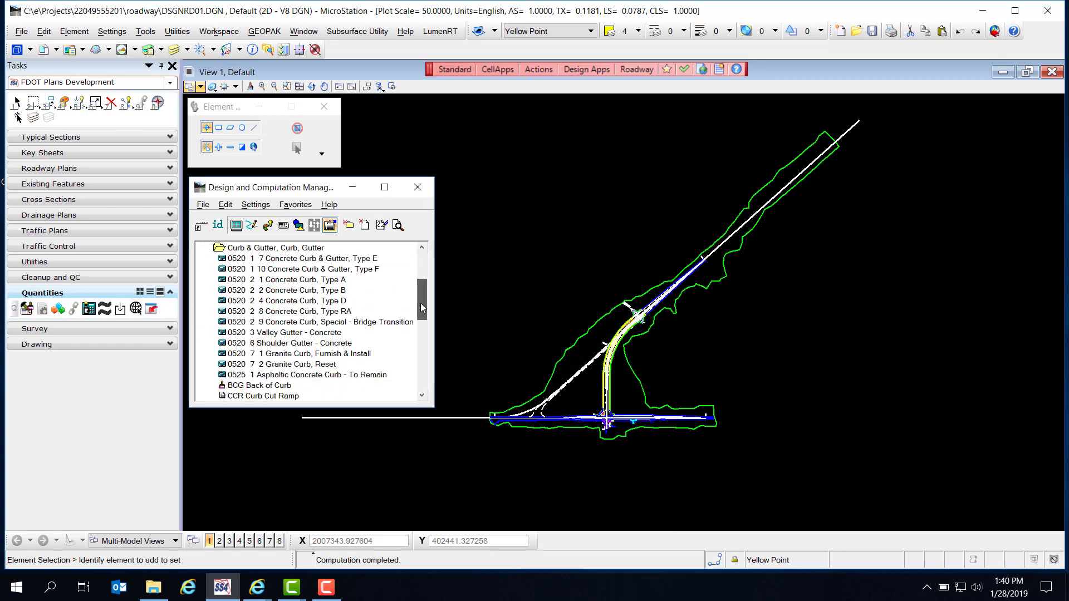
right_click(282, 273)
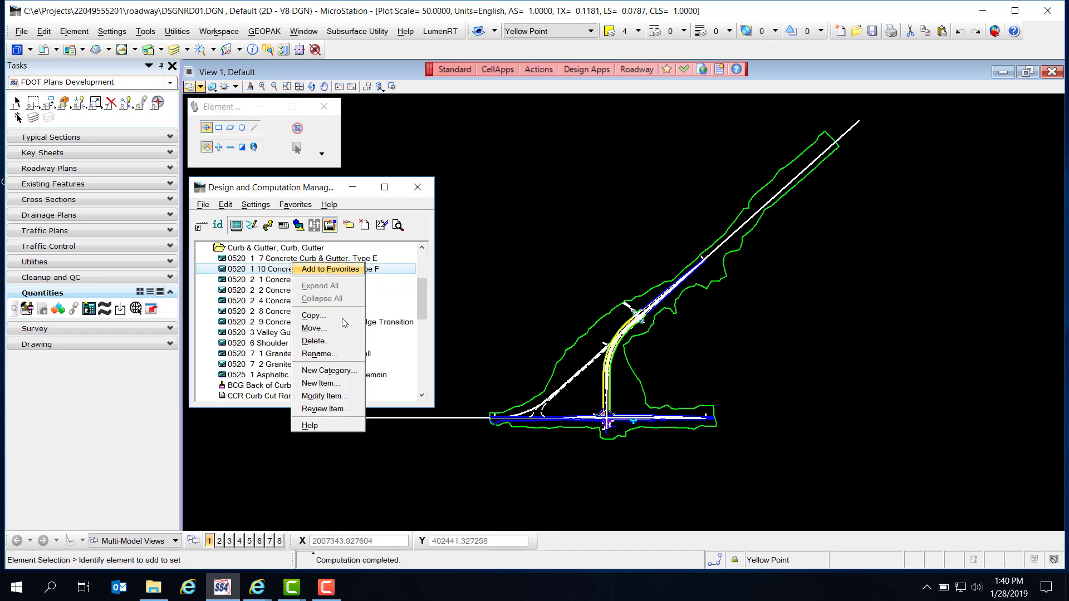
click(338, 408)
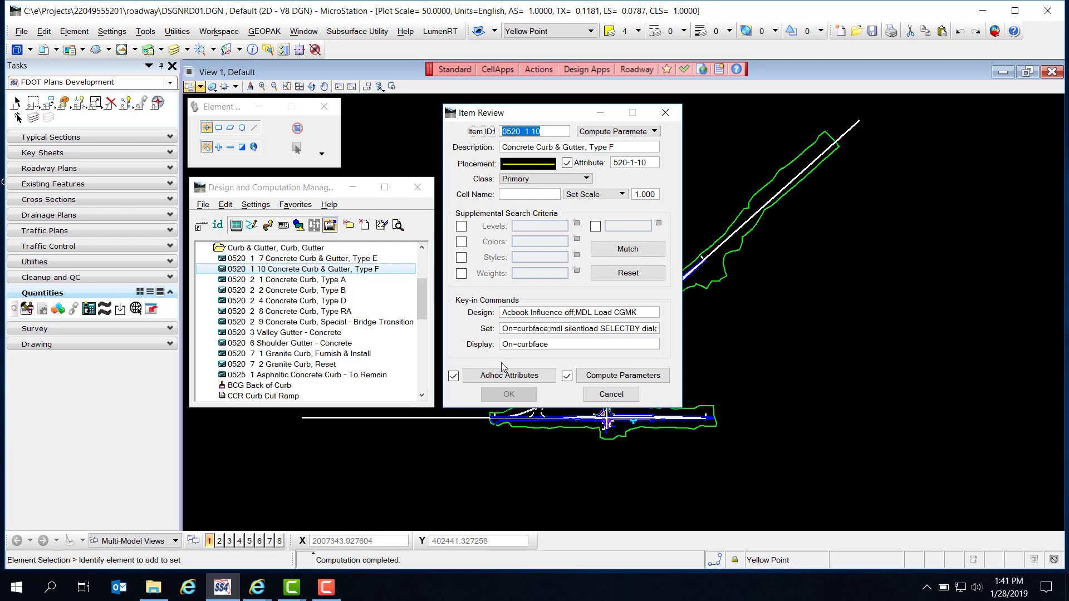
click(631, 377)
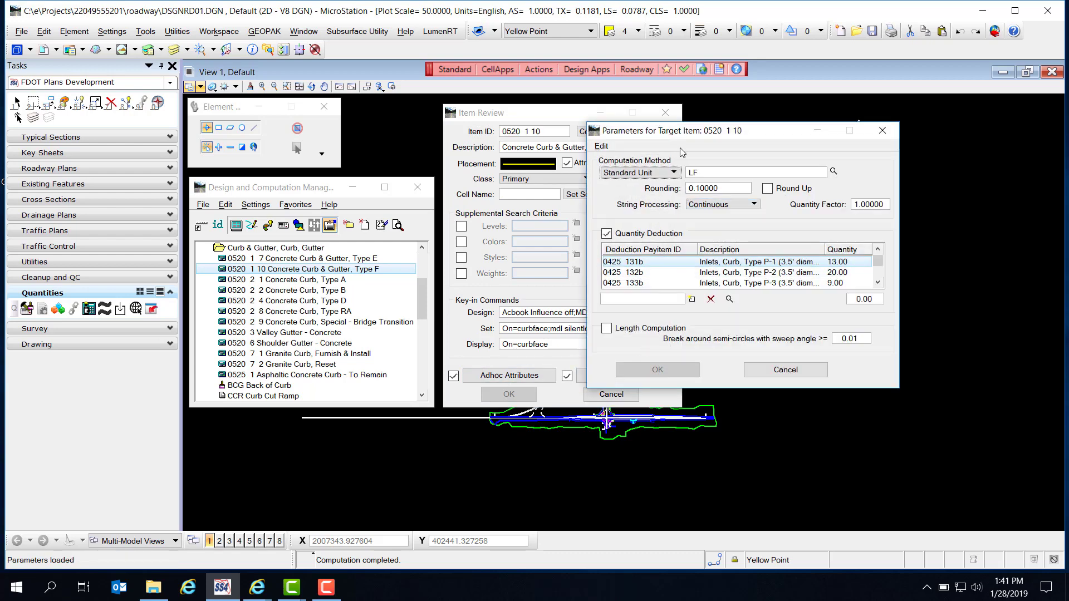
Examine the available computation methods and the enlarged list of English standard units for the curb and gutter item
click(663, 173)
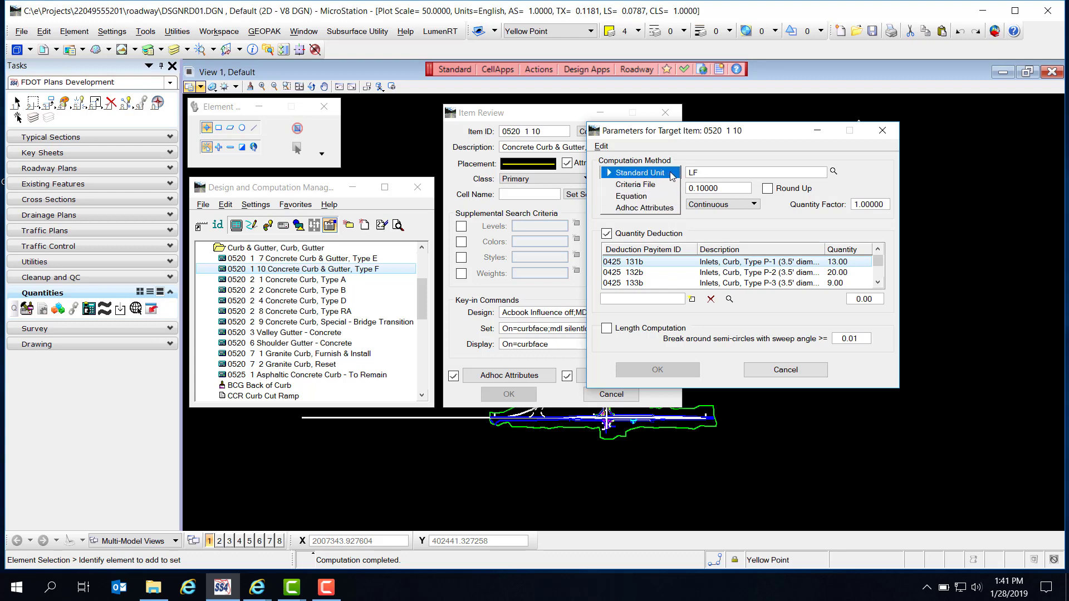
click(834, 172)
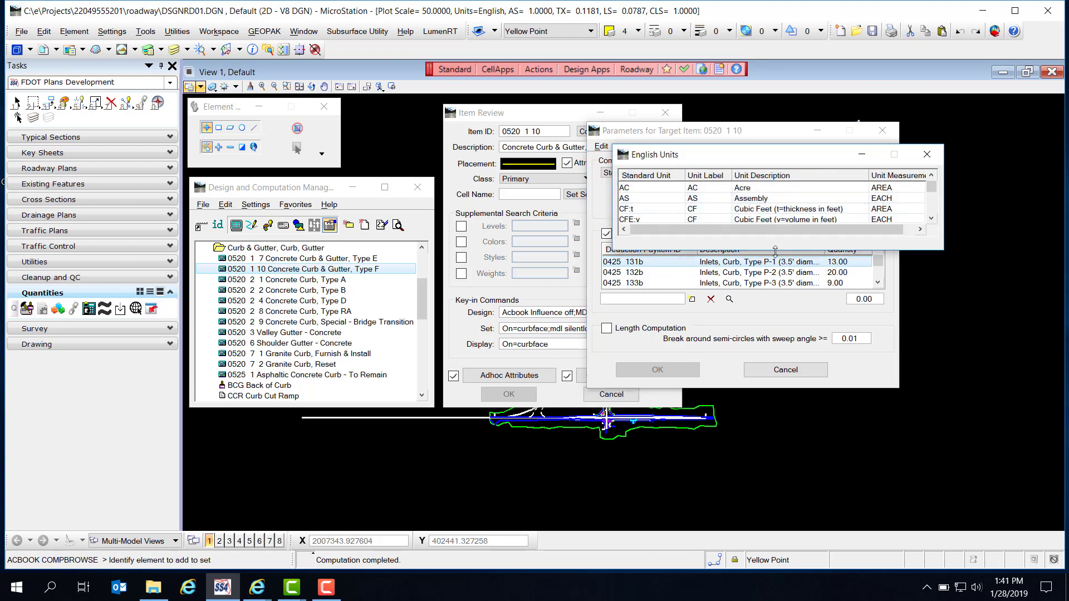
drag(775, 251, 779, 492)
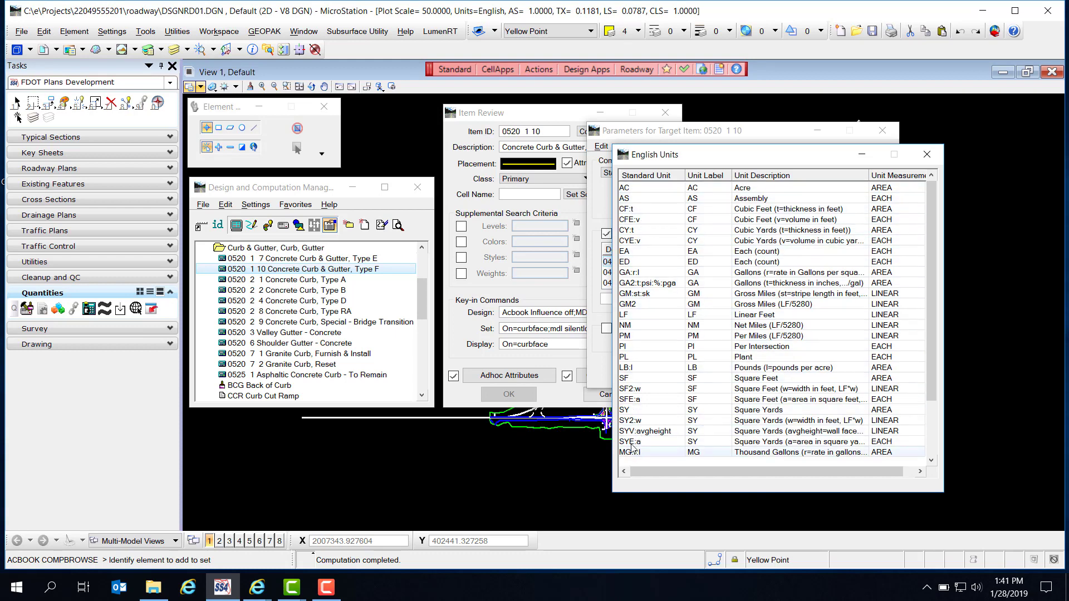
click(928, 156)
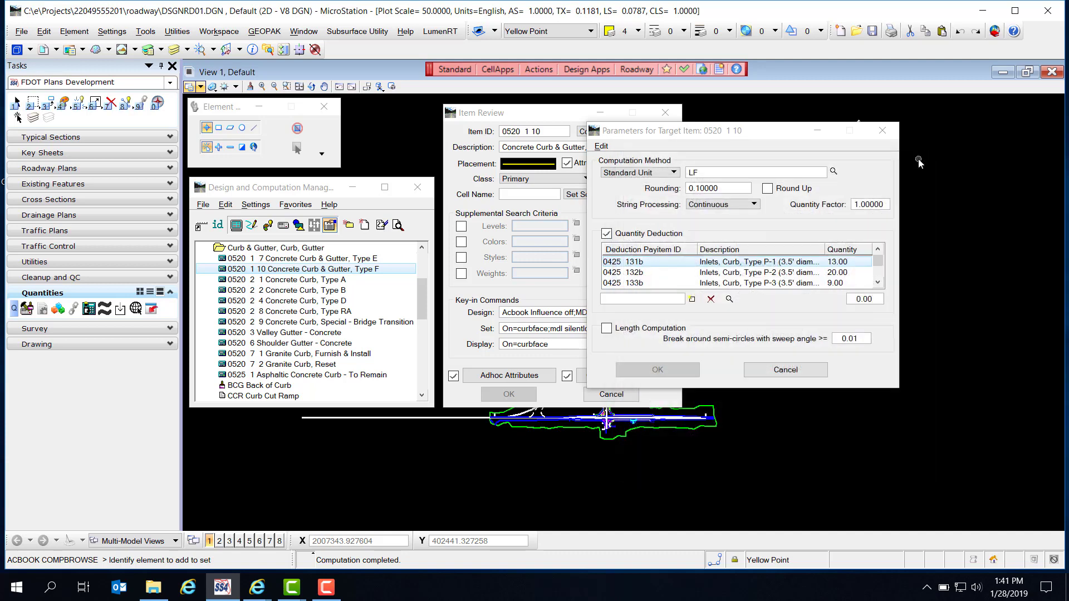
Check the string processing options, keep Continuous, and close the curb and gutter item review without changes
click(754, 204)
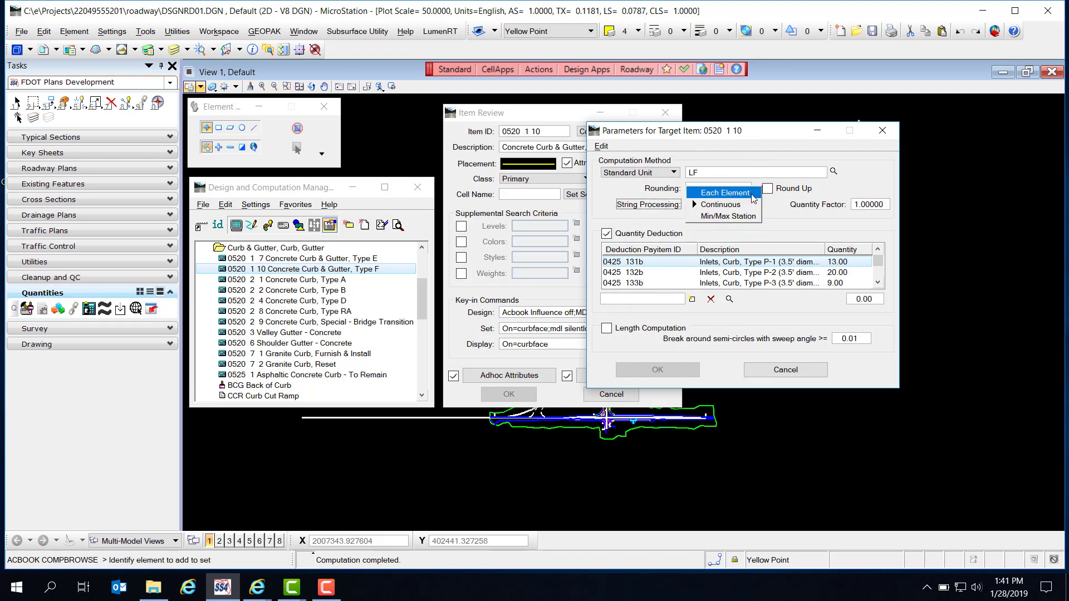
click(746, 205)
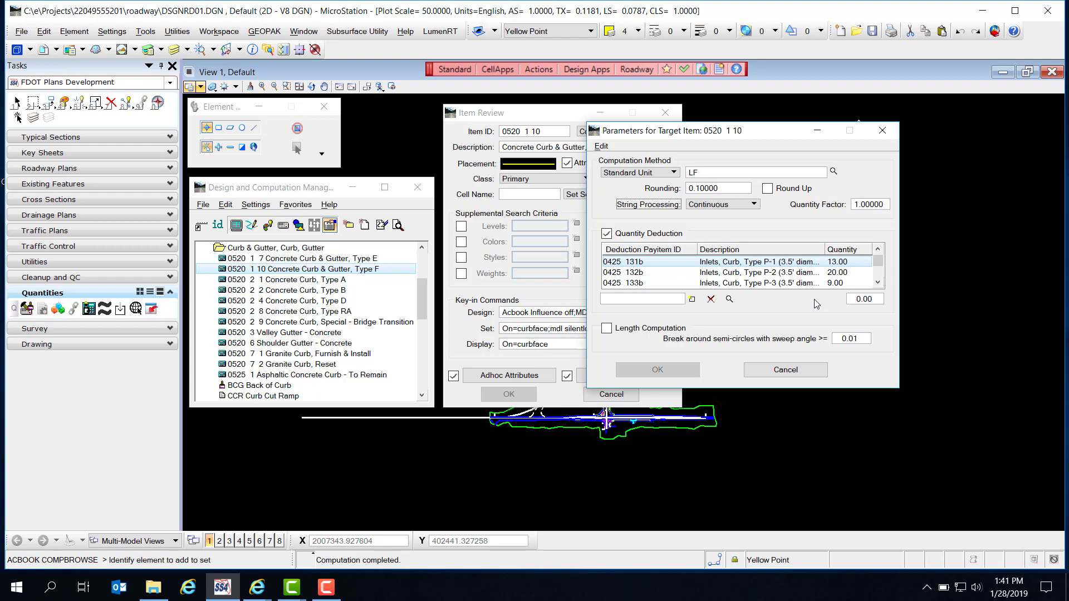
click(783, 373)
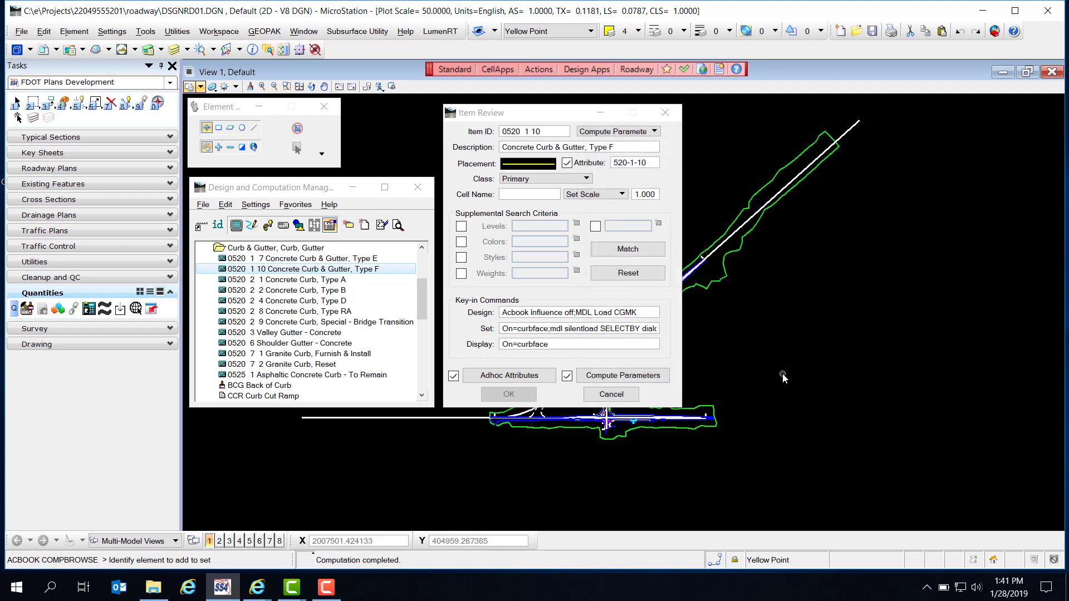
click(611, 395)
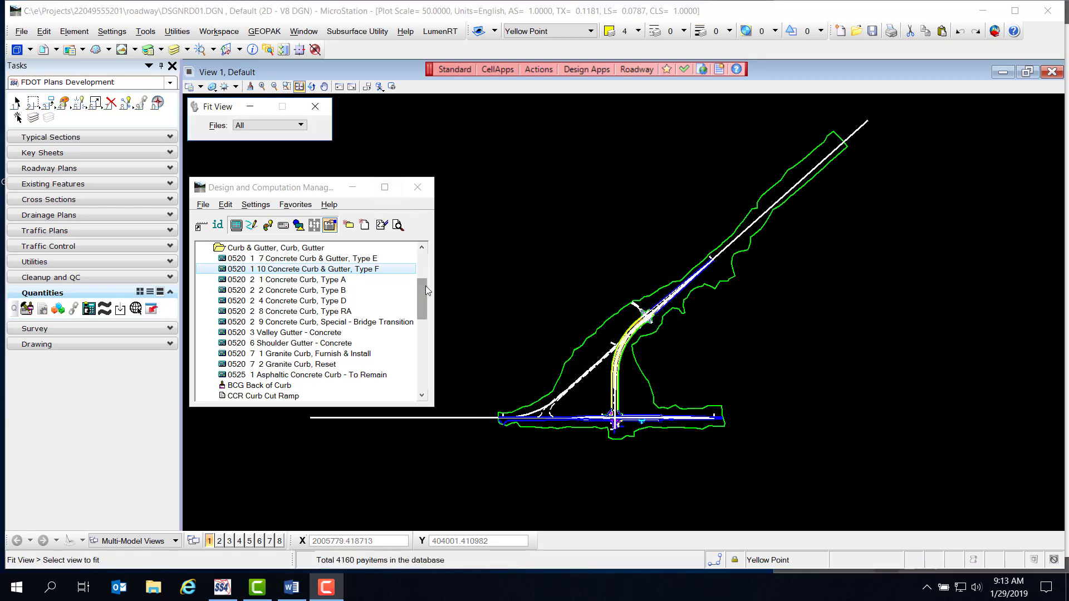
Expand the Guardrail category and its Guardrail subcategory, and widen the Design and Computation Manager to examine the guardrail items
drag(424, 285, 420, 325)
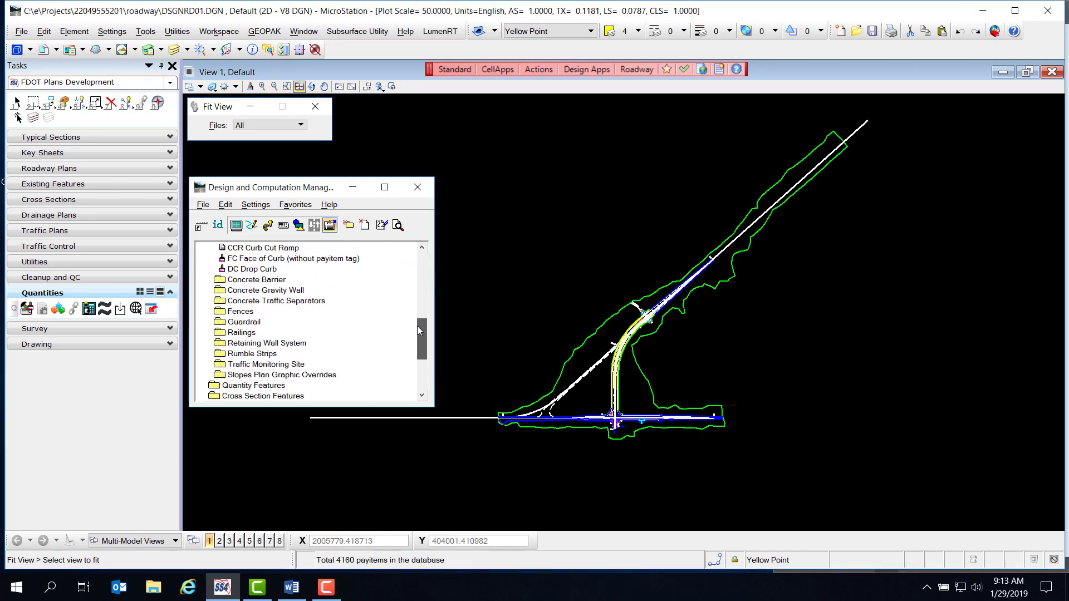
double_click(238, 320)
click(266, 344)
double_click(266, 345)
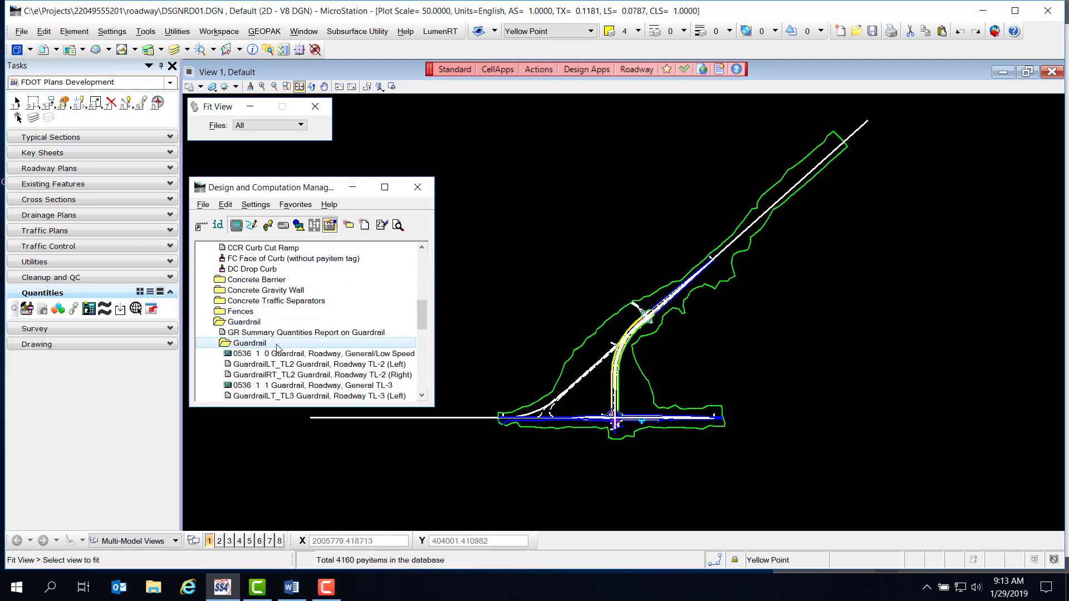
drag(435, 368, 530, 370)
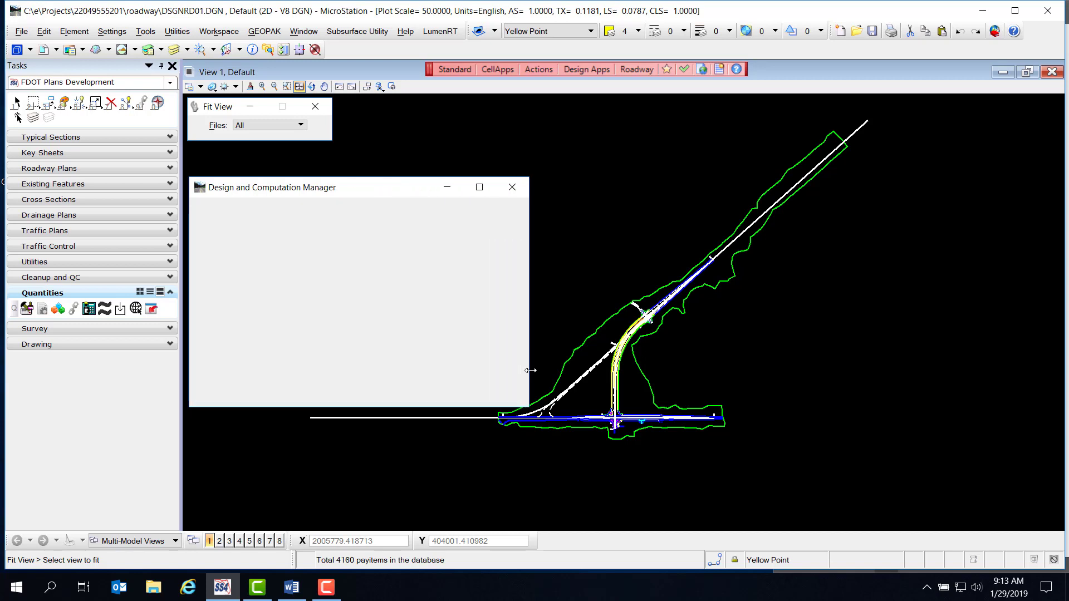
drag(520, 318, 520, 332)
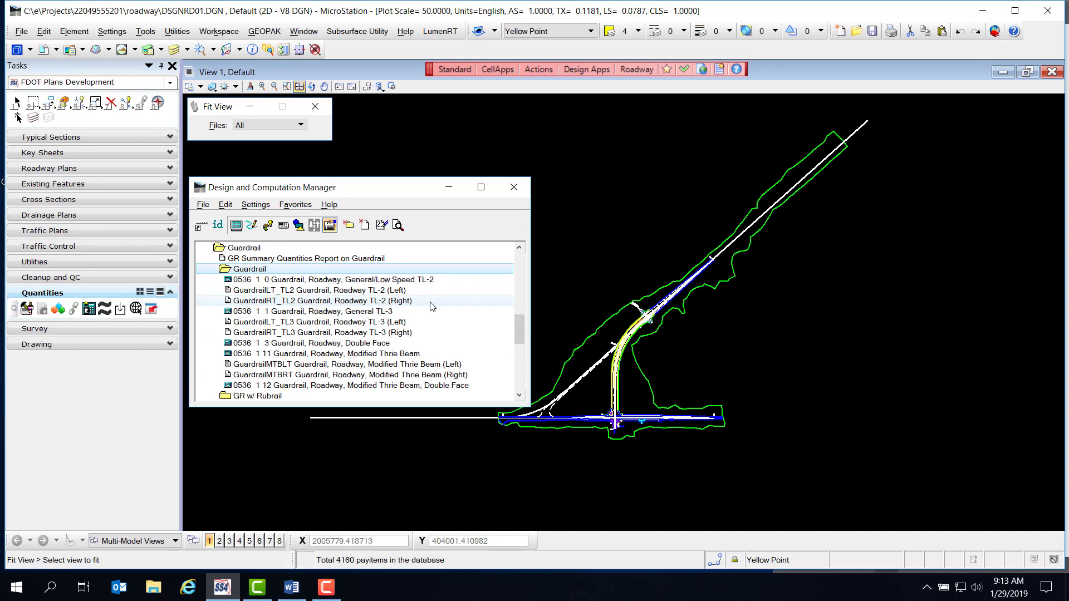
click(448, 281)
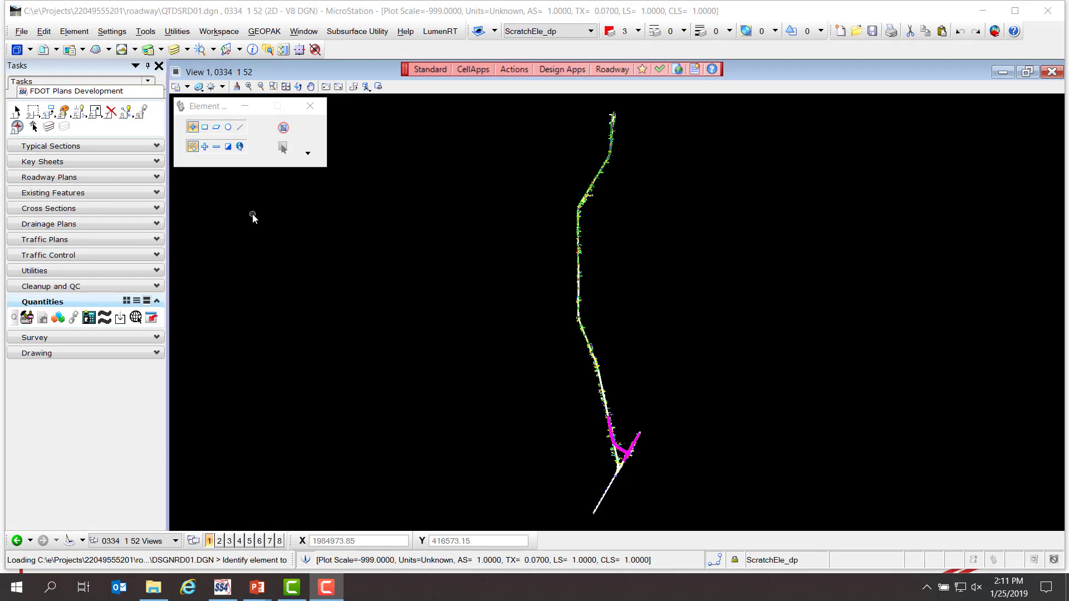
Open the design file DSGNRD01.DGN from the project's roadway folder
click(18, 34)
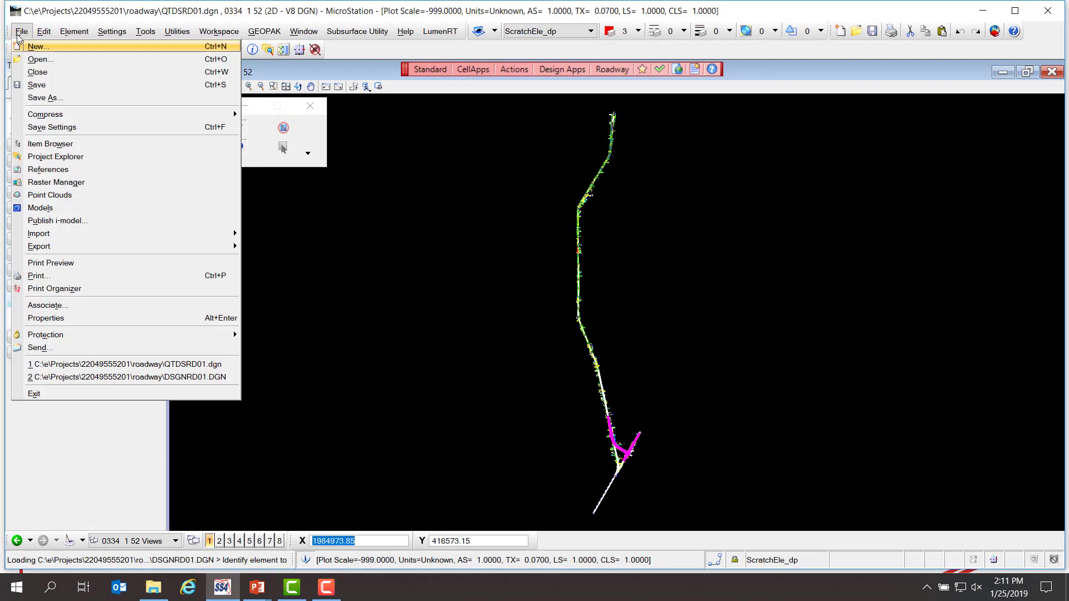
click(38, 60)
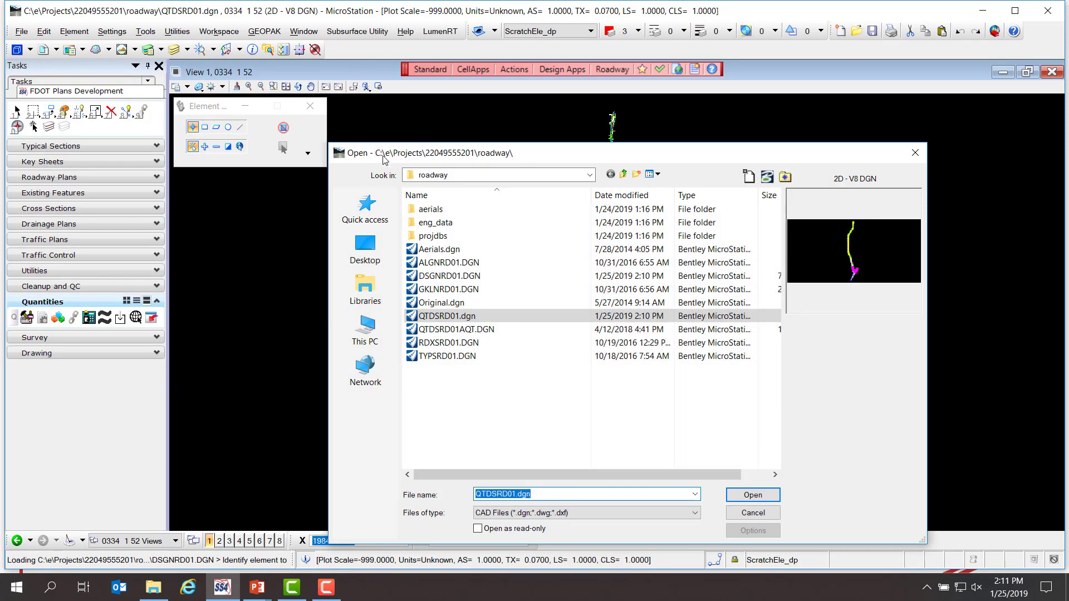
click(449, 278)
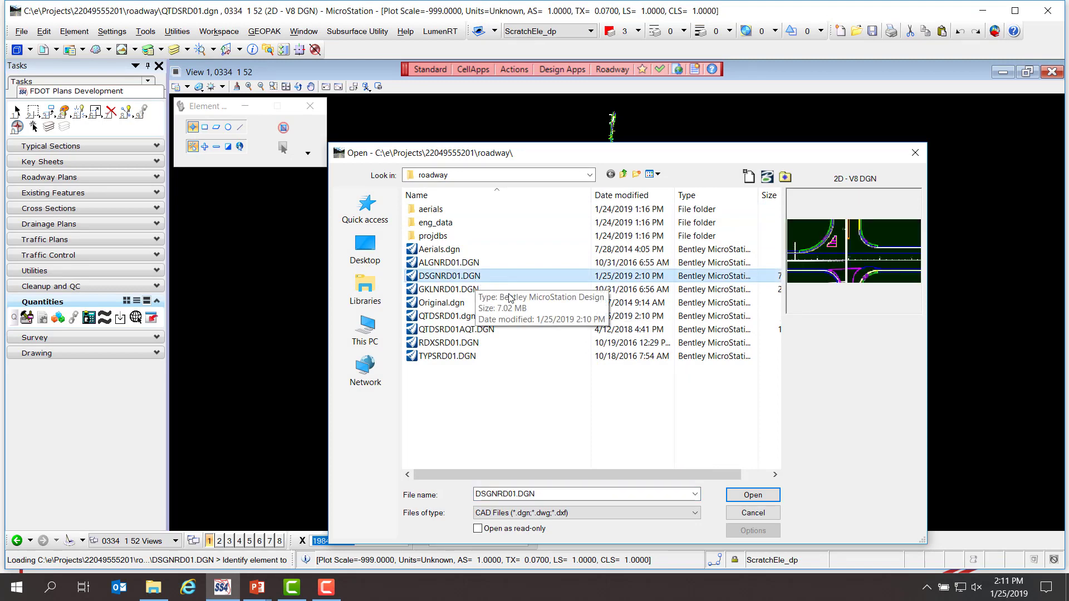
click(754, 496)
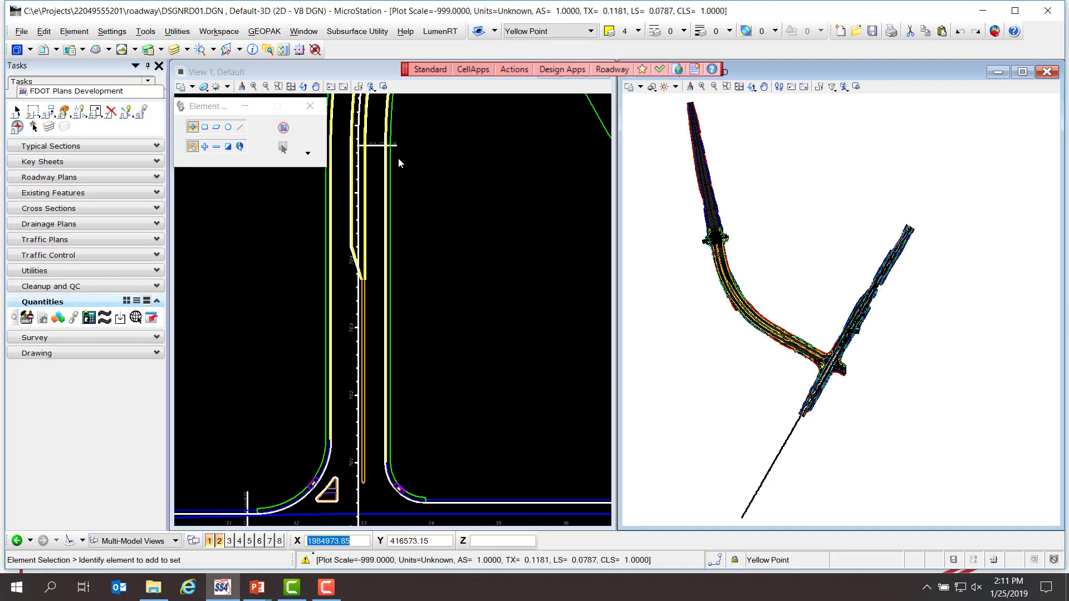
Move the floating Roadway toolbar clear of the views, close the 3D View 2 and maximize View 1
drag(405, 72, 399, 55)
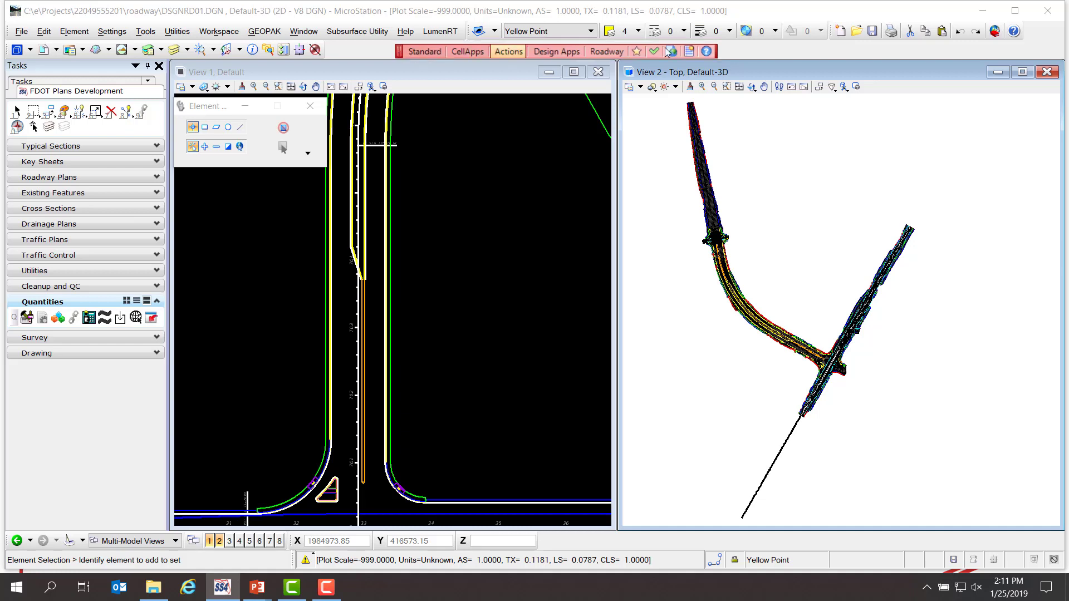
click(1047, 72)
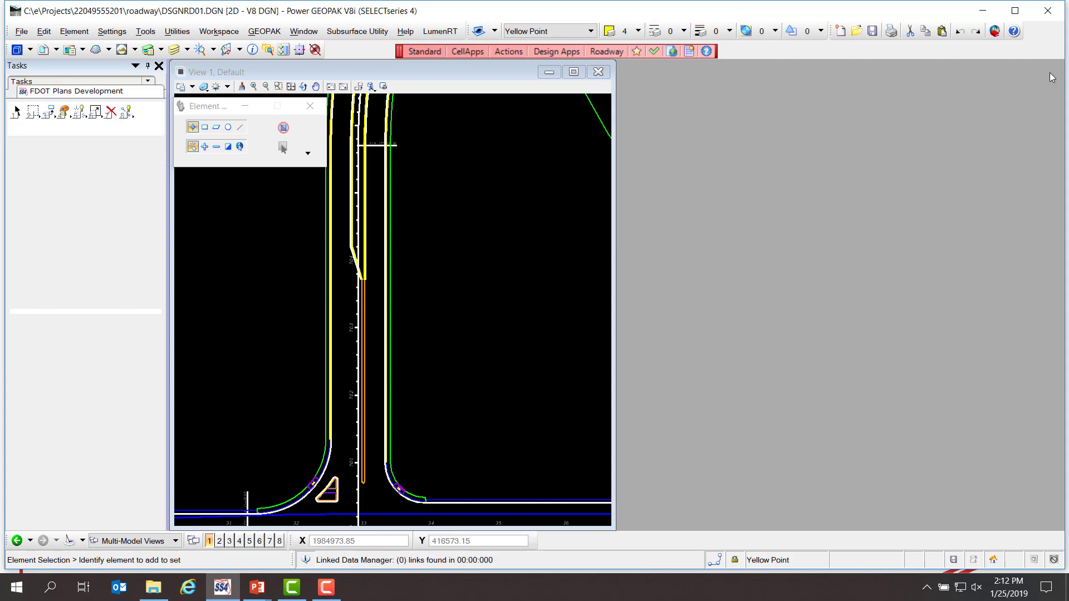
click(573, 73)
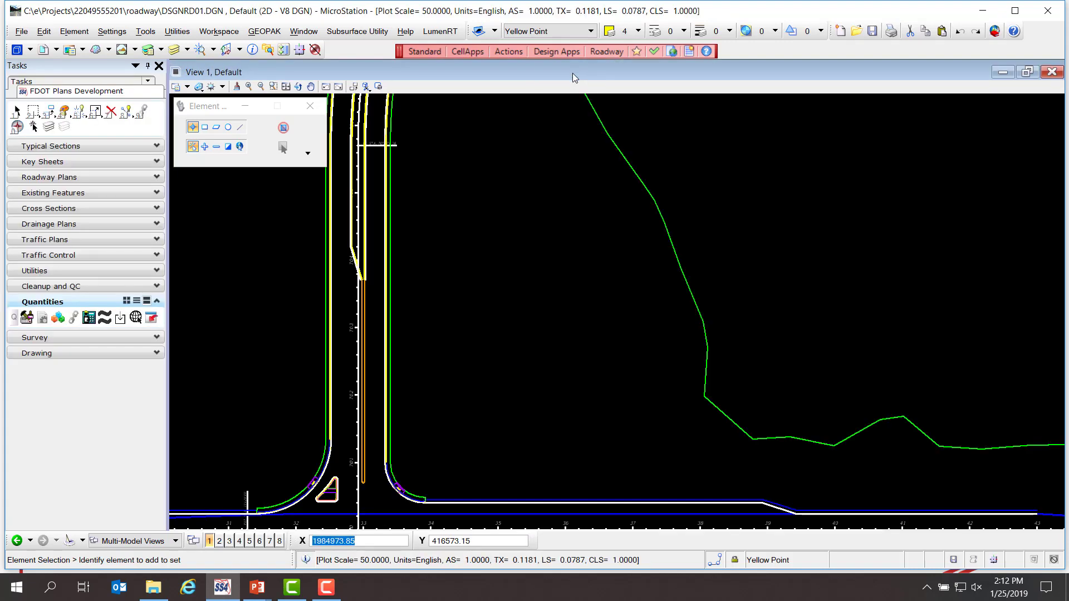
Zoom in on the intersection around station 33 to examine its curb returns and the triangular traffic island
click(311, 86)
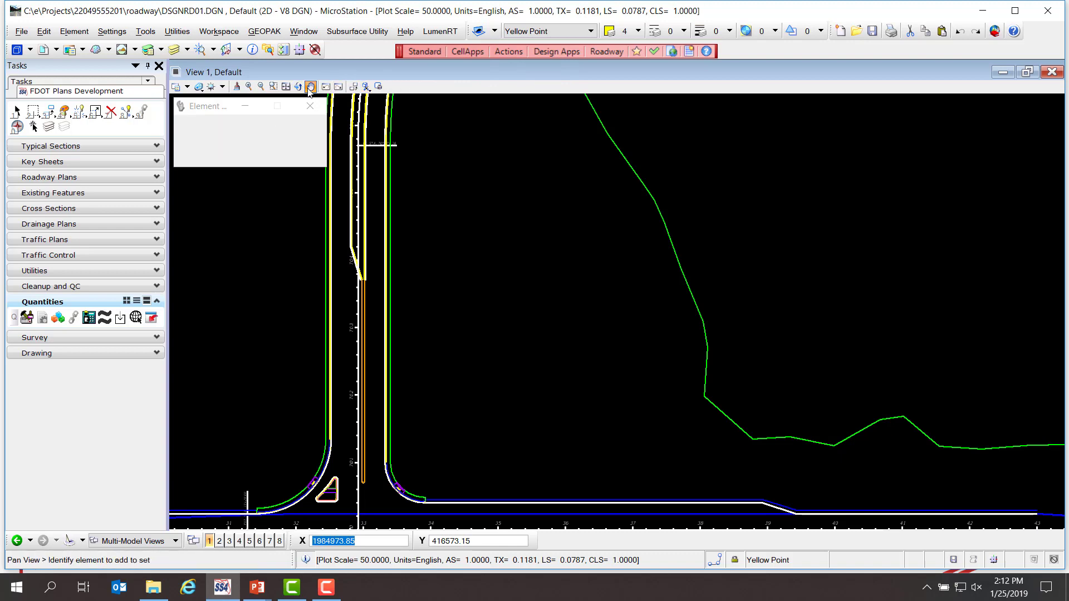
mouse_move(359, 428)
mouse_down()
mouse_move(507, 282)
mouse_move(536, 178)
mouse_up()
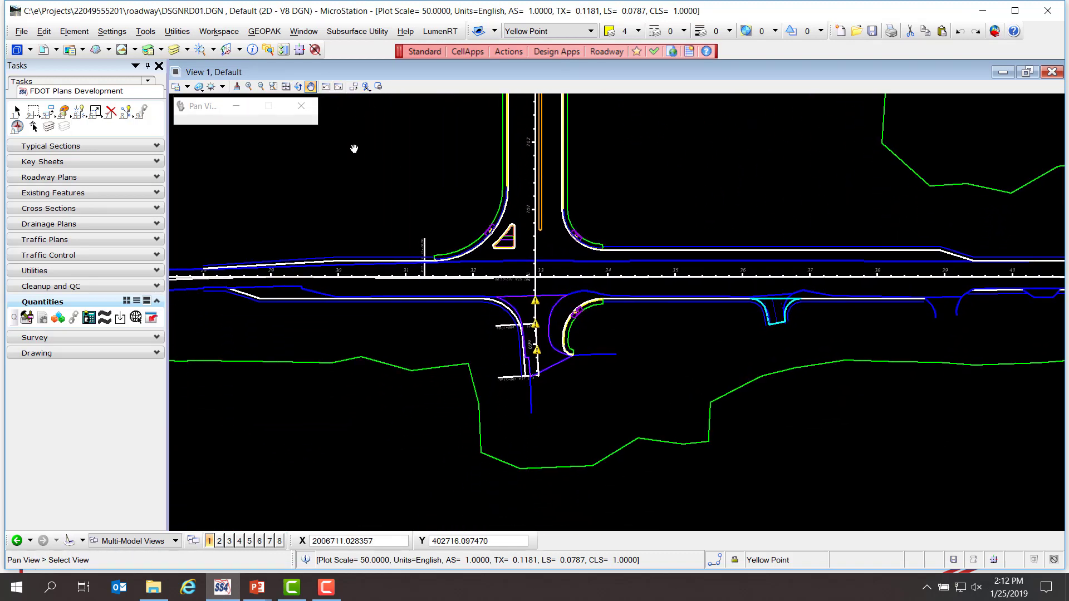
click(273, 87)
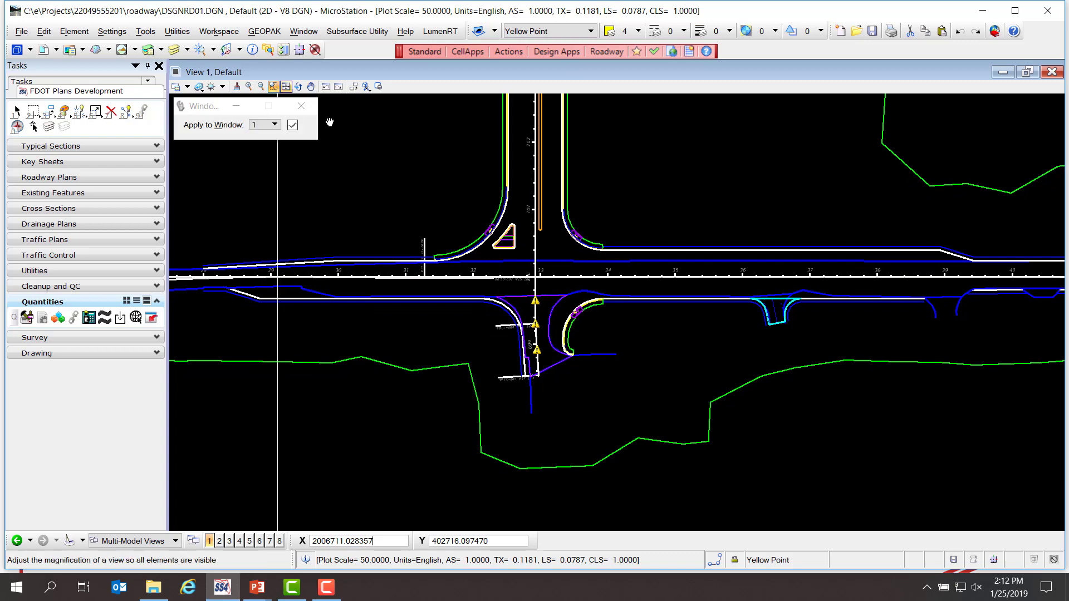
click(457, 199)
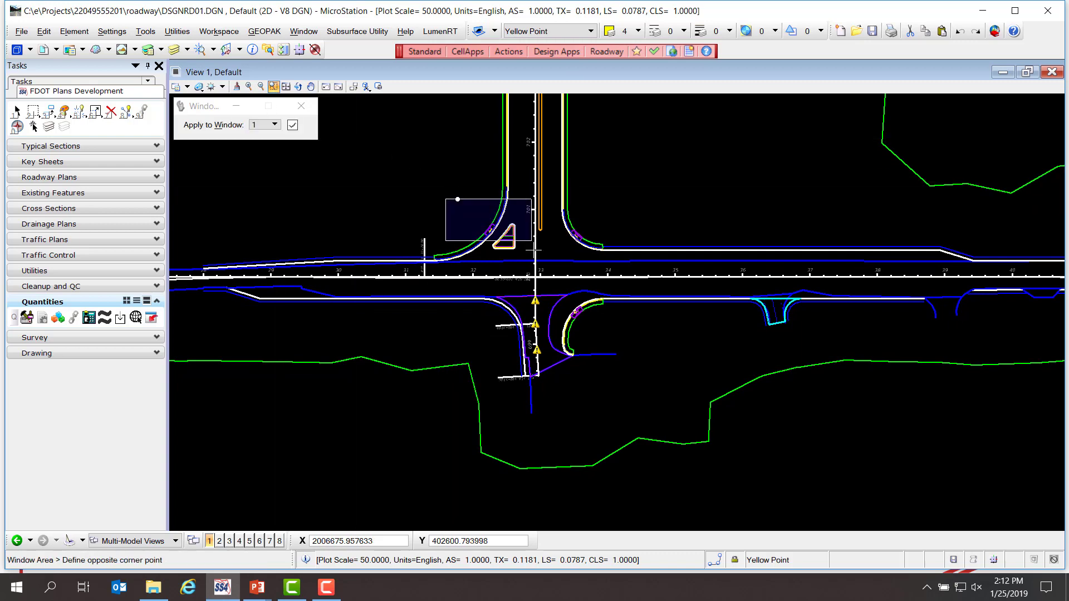
click(607, 335)
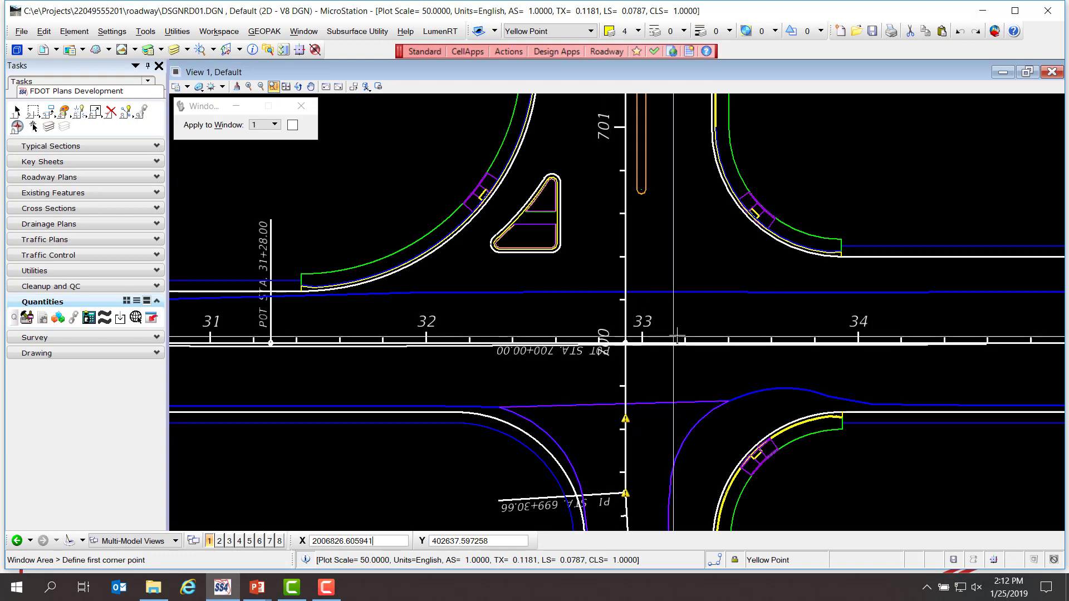
click(311, 87)
drag(650, 223, 589, 225)
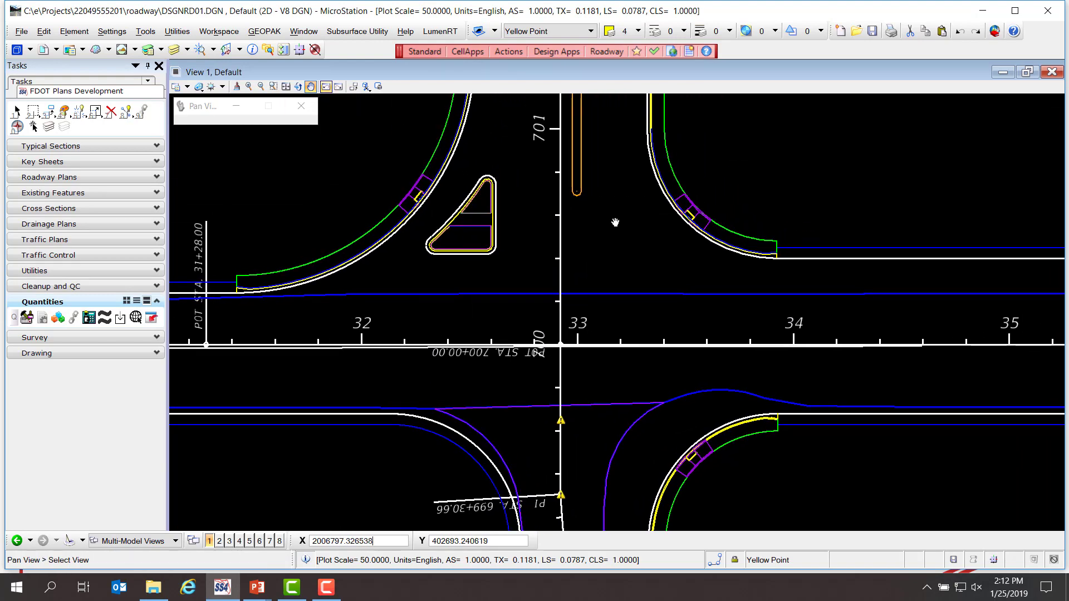
key(Escape)
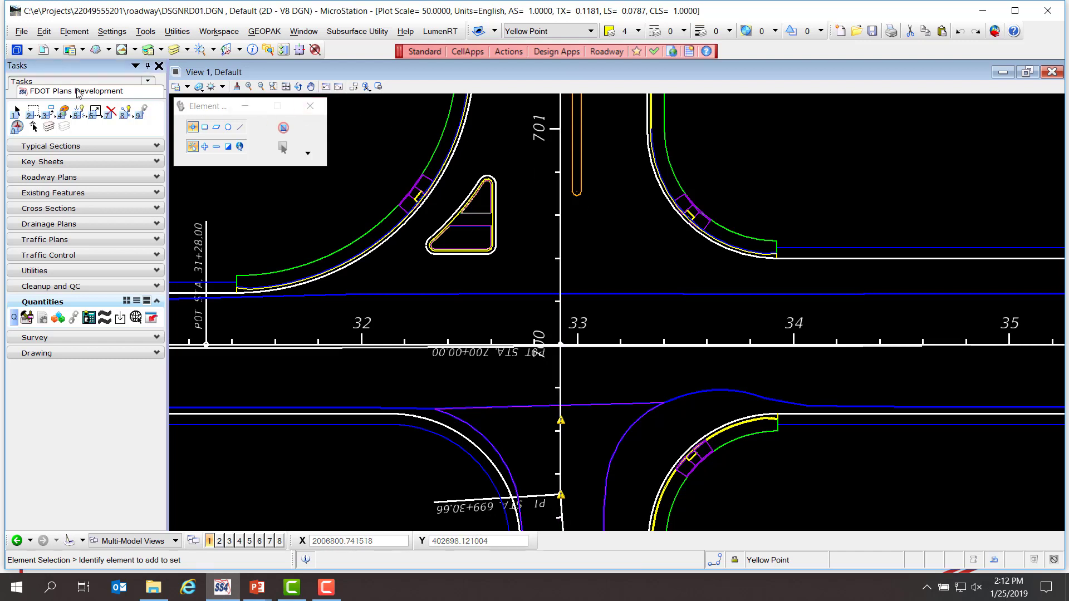
Open the Design and Computation Manager and identify the pay item of the curb on the intersection's upper-right return
click(27, 319)
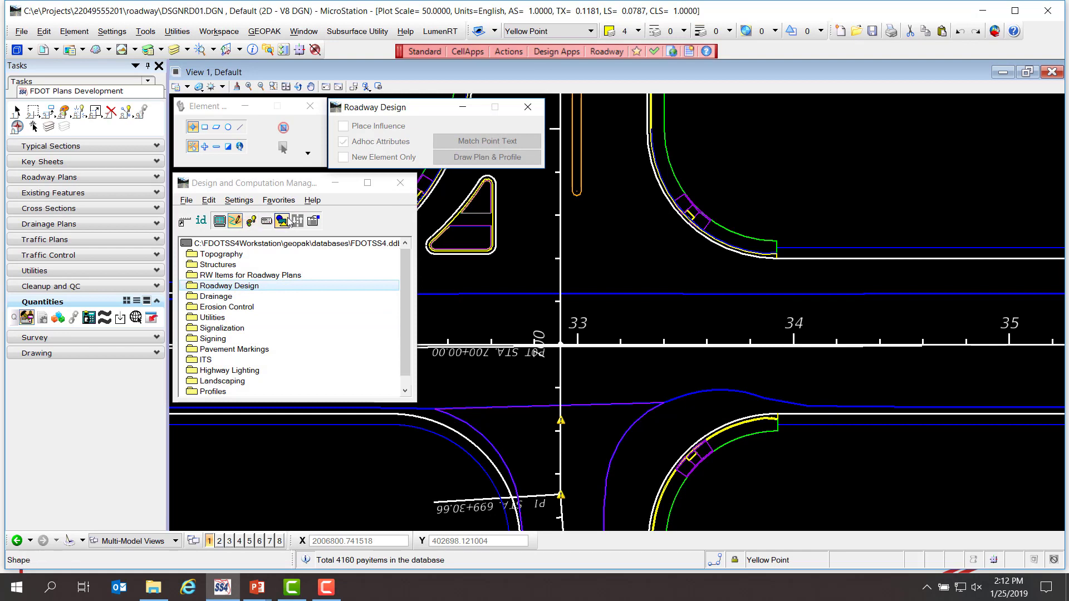
click(201, 225)
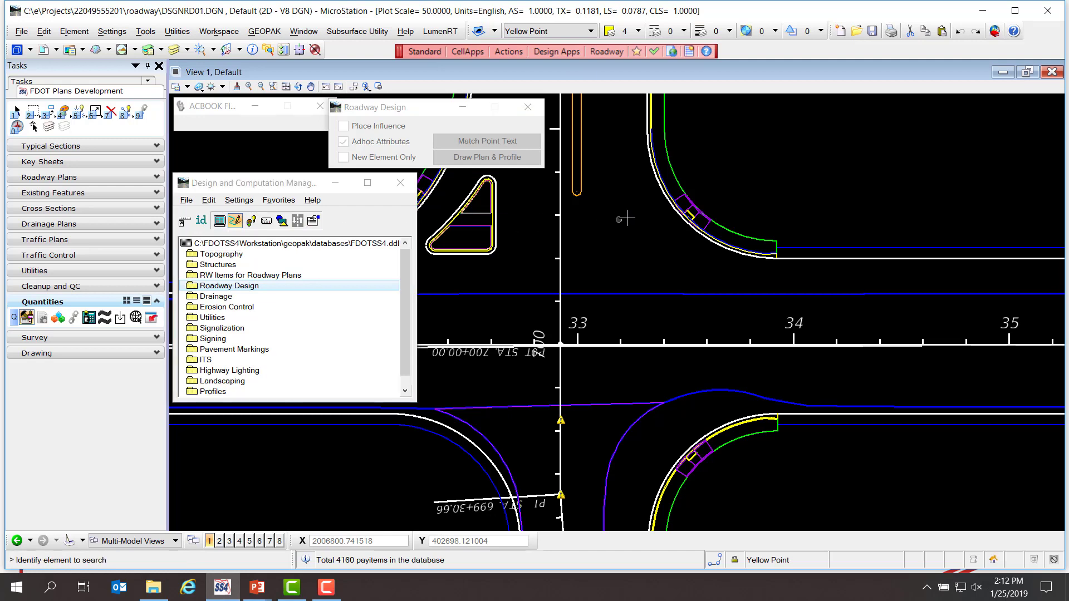
scroll(671, 206, up, 3)
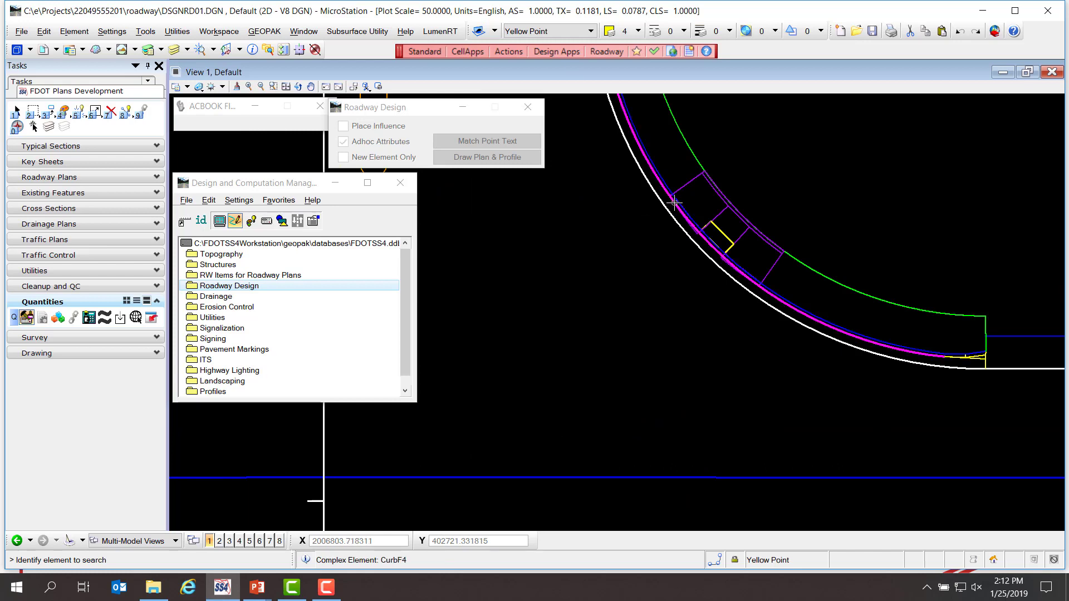
click(625, 221)
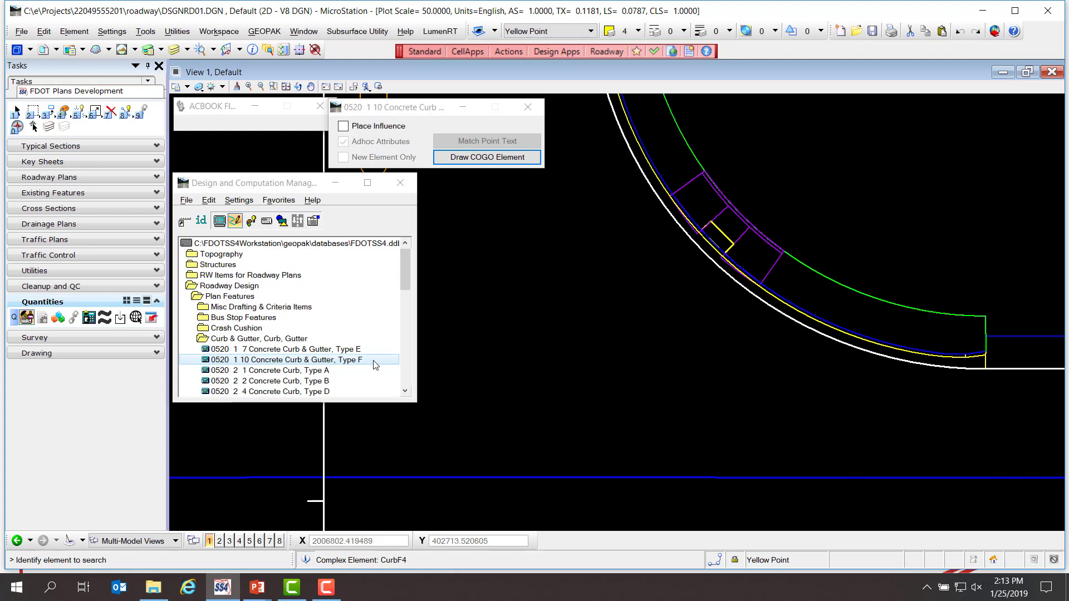
Switch the manager to display mode, view the Type F curb and gutter highlighted and isolated, and restore the normal display
scroll(627, 293, down, 3)
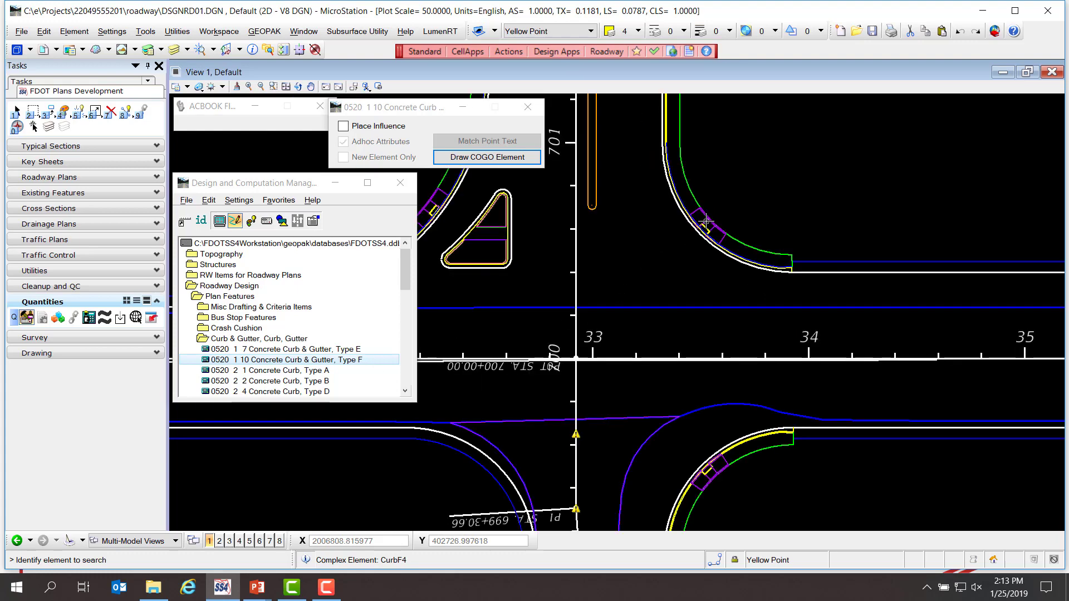
click(310, 87)
mouse_move(555, 319)
mouse_down()
mouse_move(613, 315)
mouse_move(656, 332)
mouse_move(650, 309)
mouse_up()
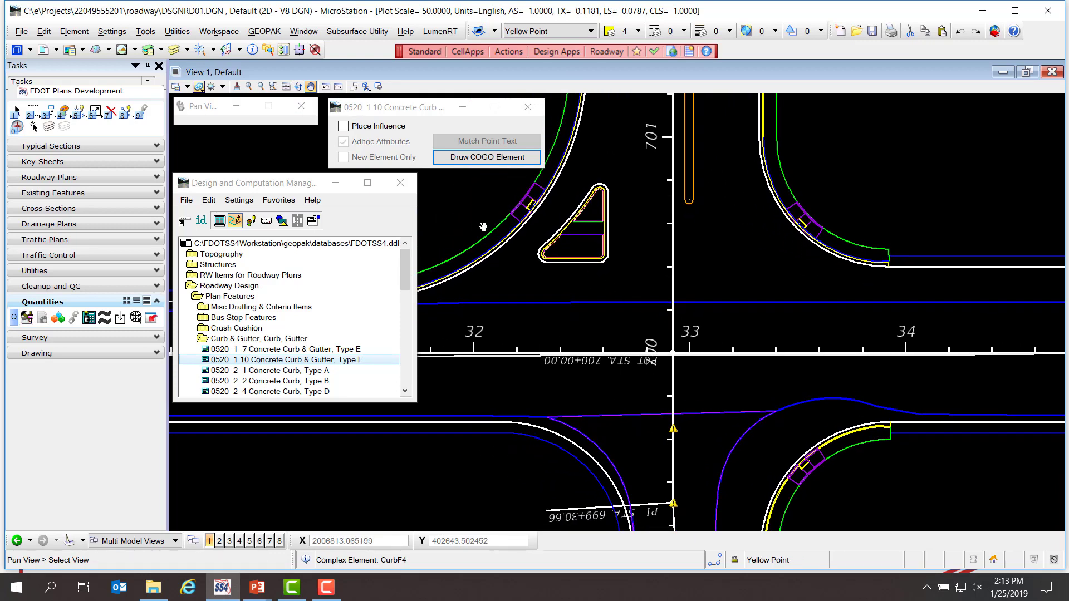
click(219, 223)
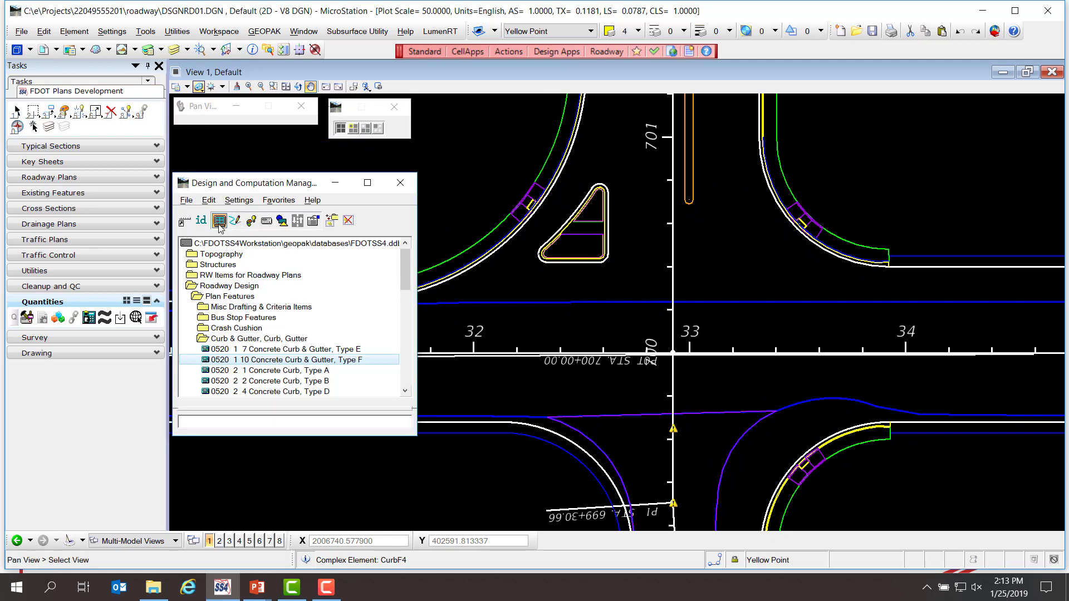
click(340, 129)
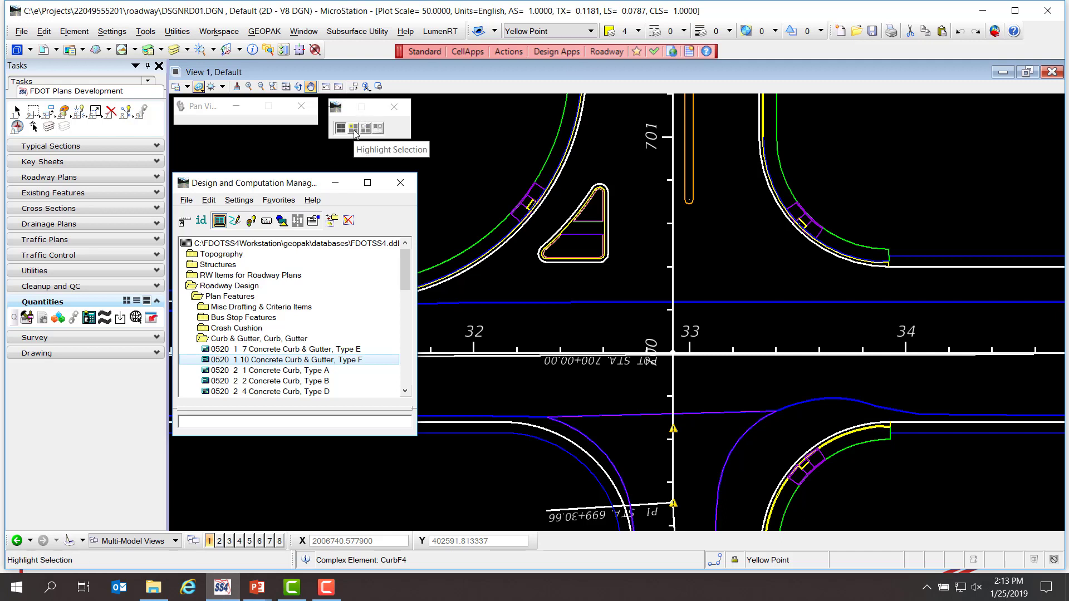
click(354, 129)
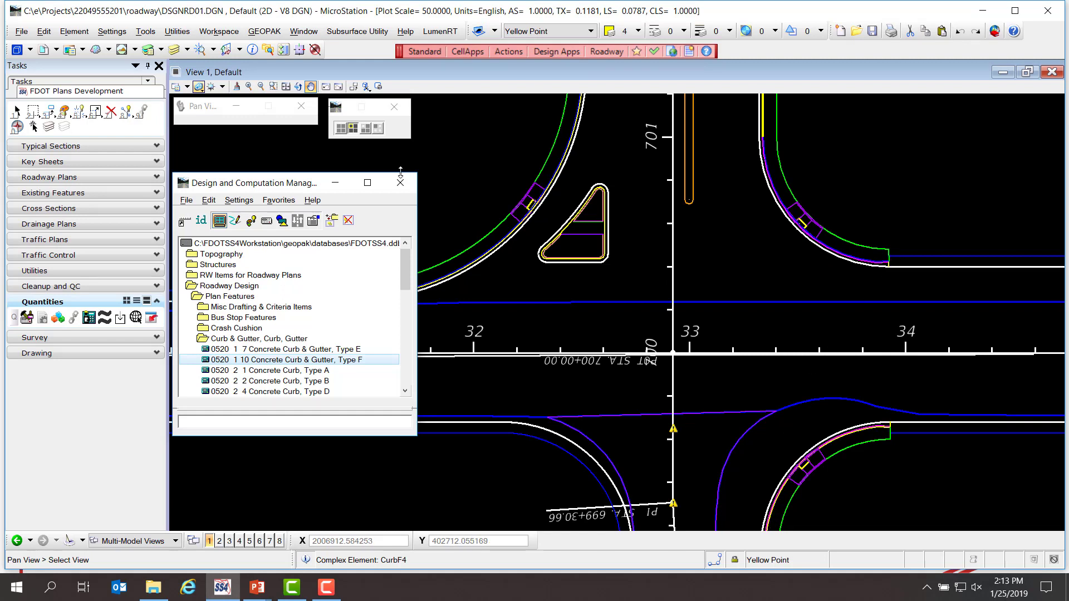
click(378, 129)
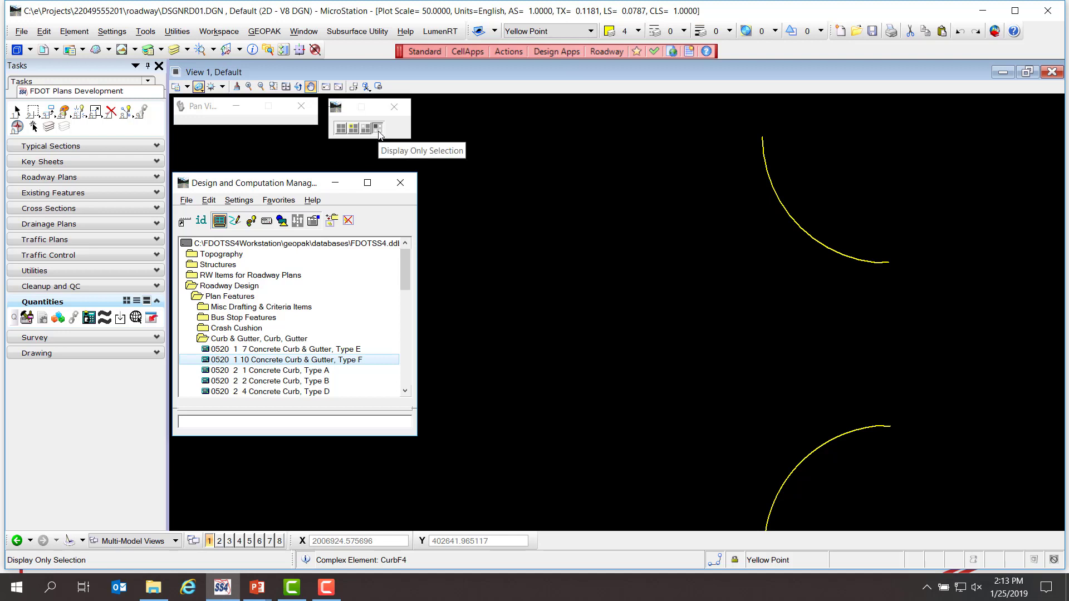
click(341, 130)
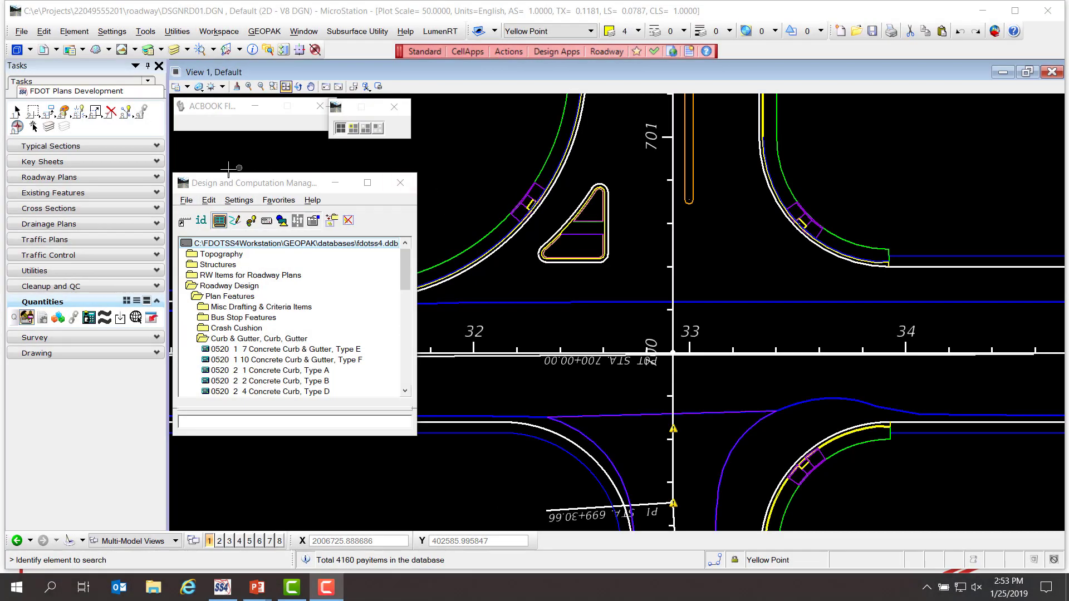
click(187, 201)
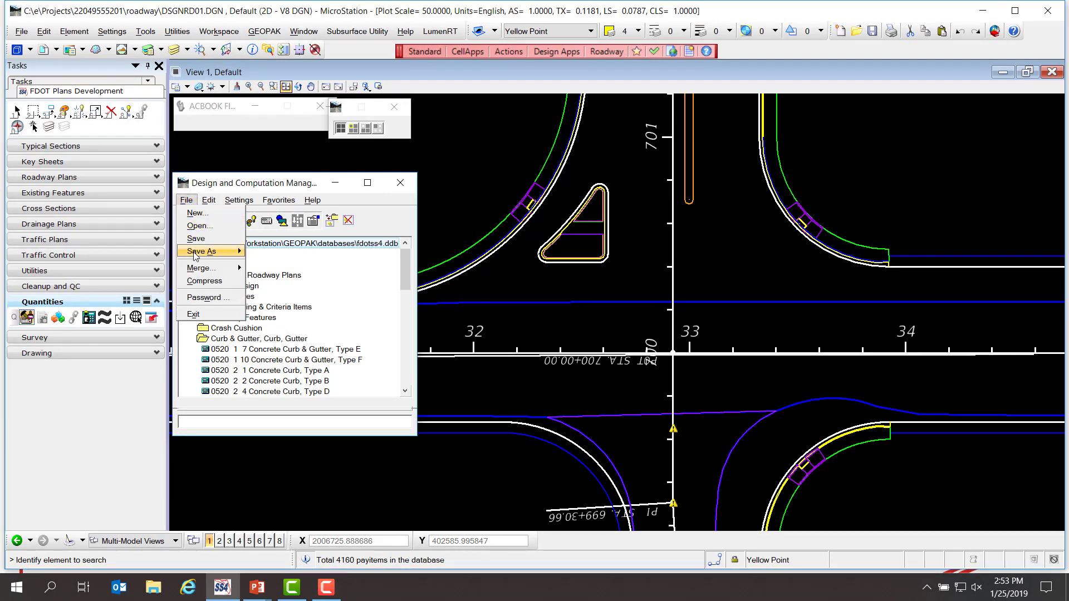
mouse_move(194, 254)
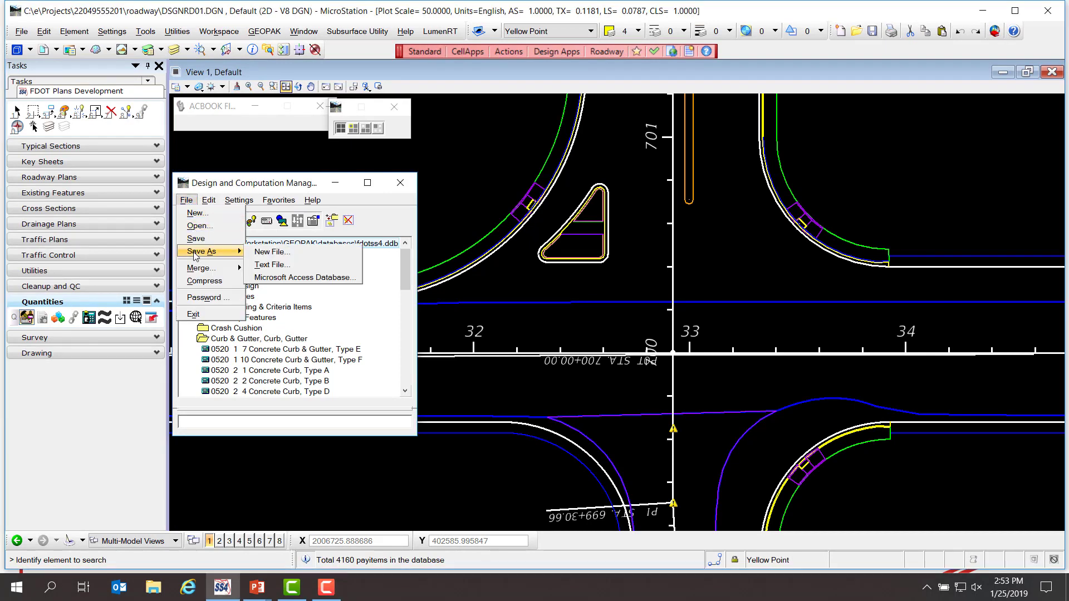
click(289, 254)
click(290, 254)
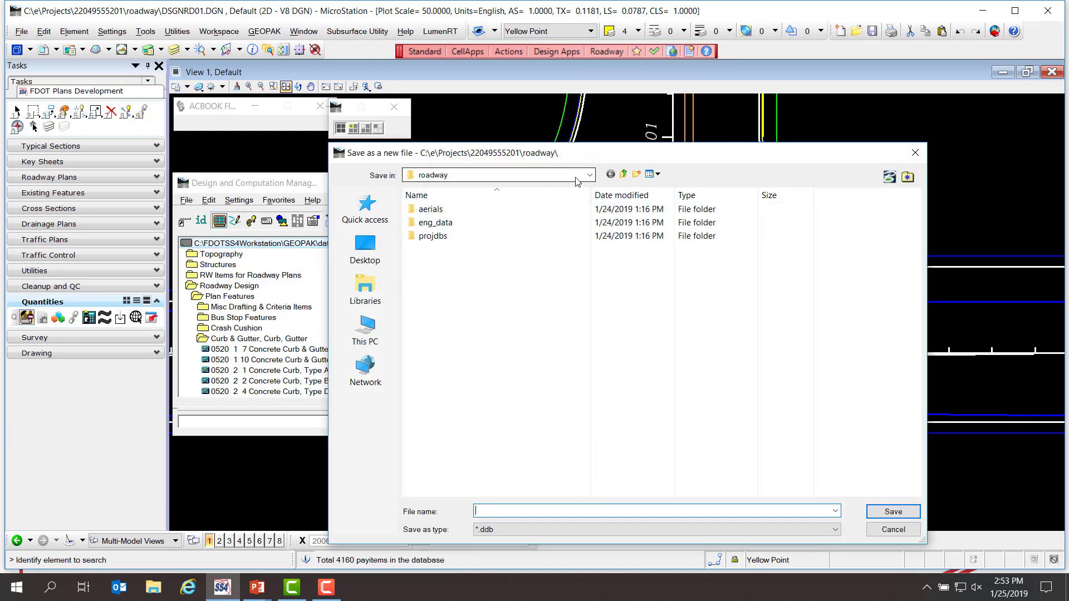
click(623, 174)
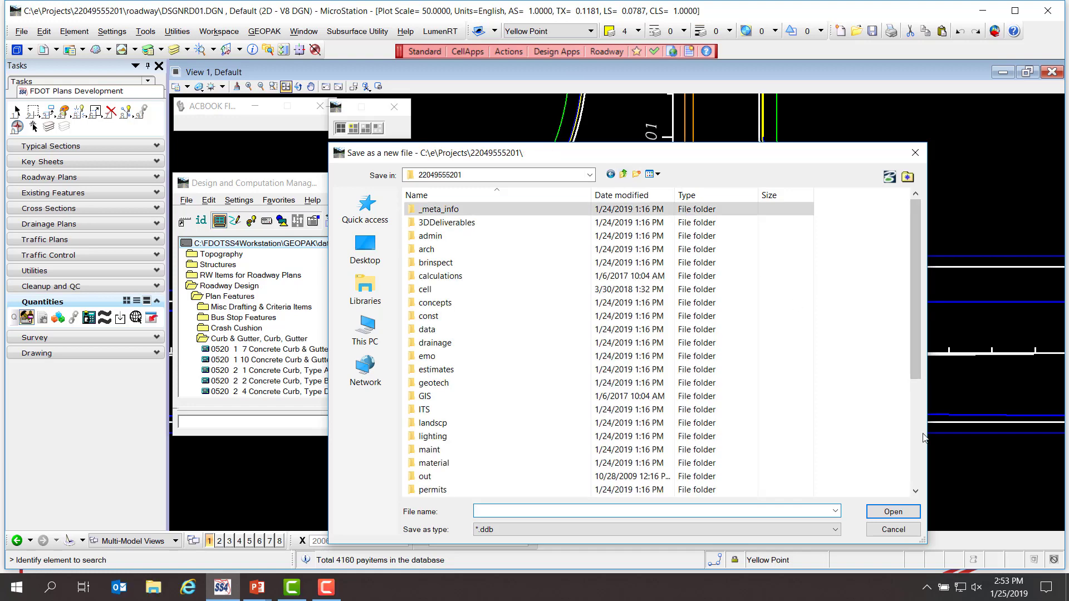
click(917, 457)
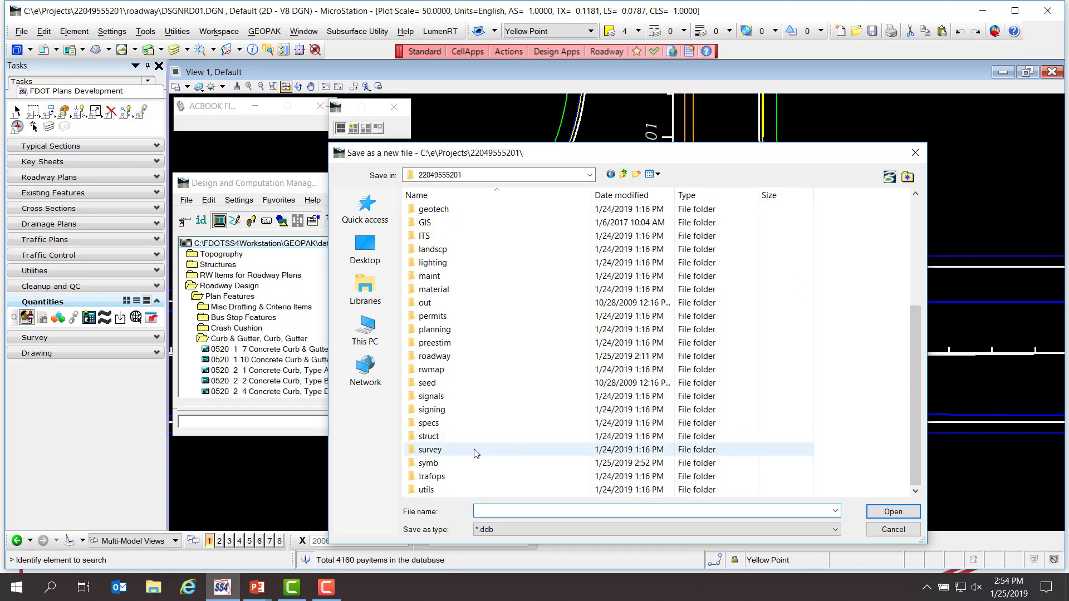
double_click(432, 465)
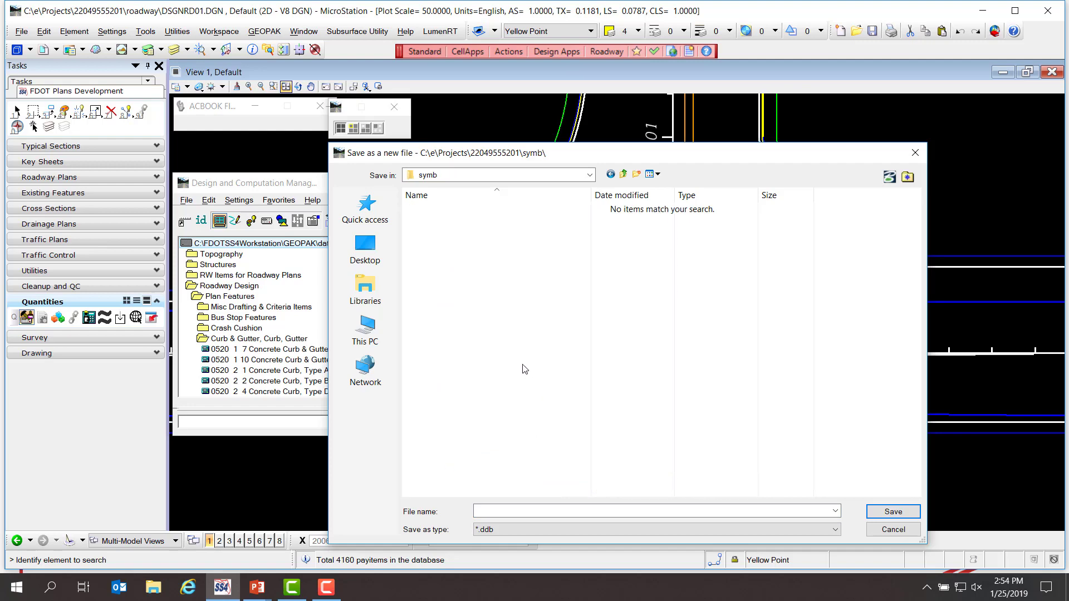
click(496, 512)
text(2)
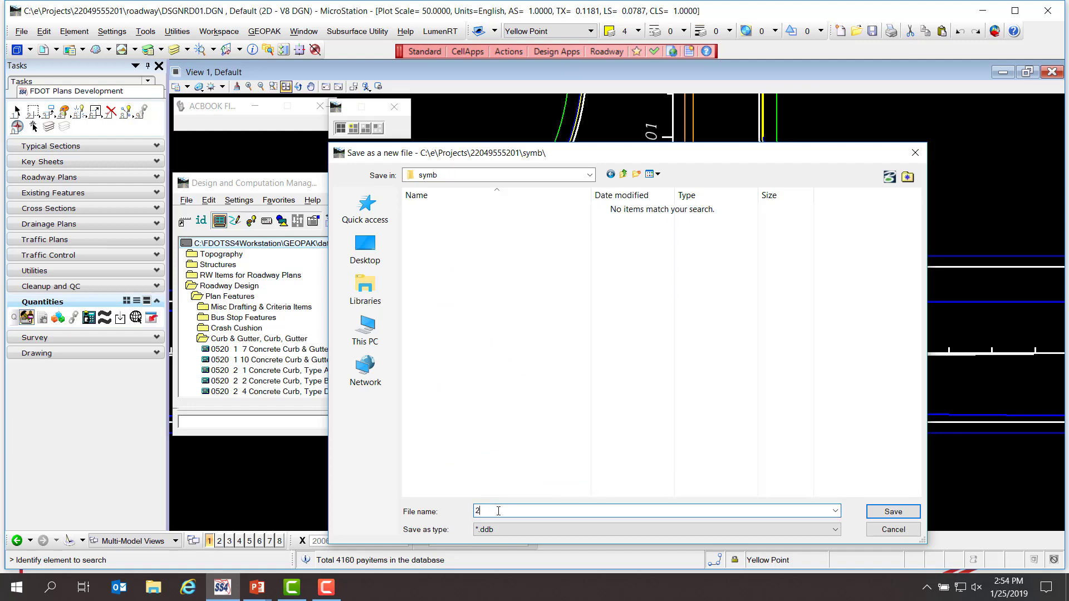
text(204955501)
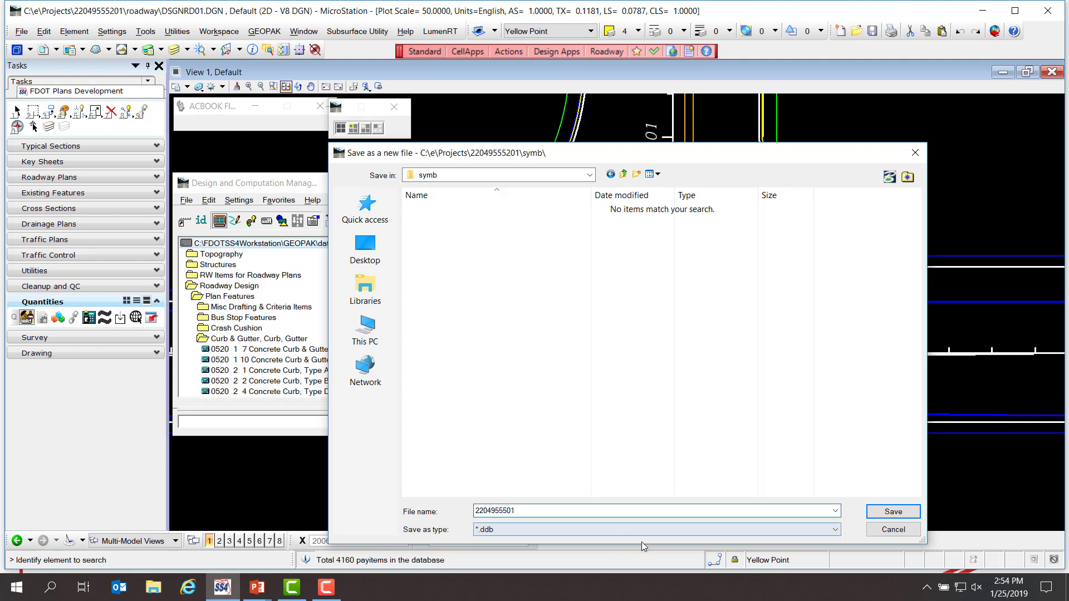
click(891, 513)
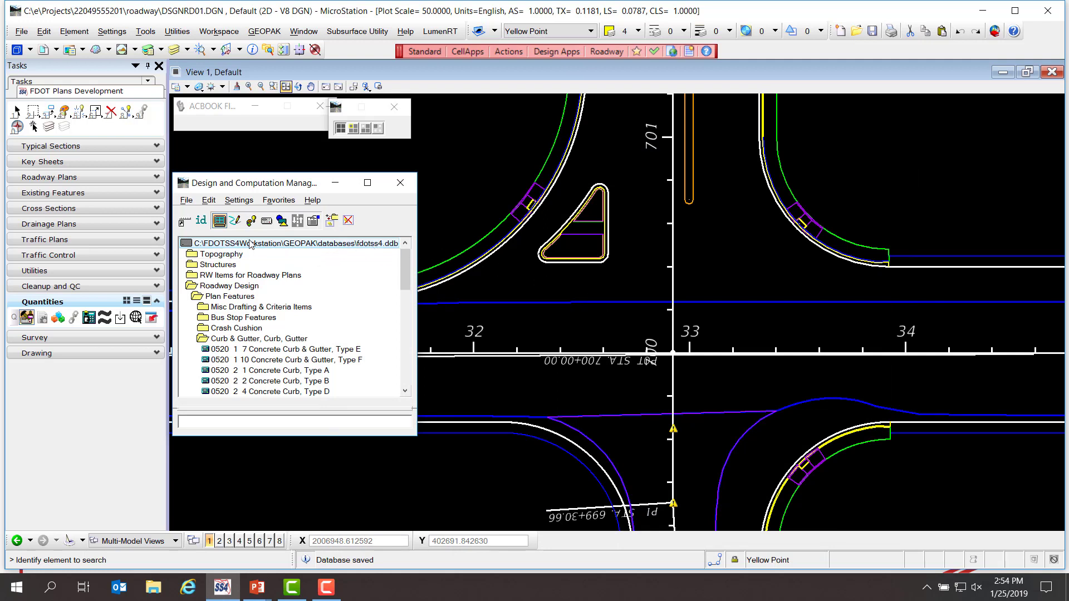
click(189, 201)
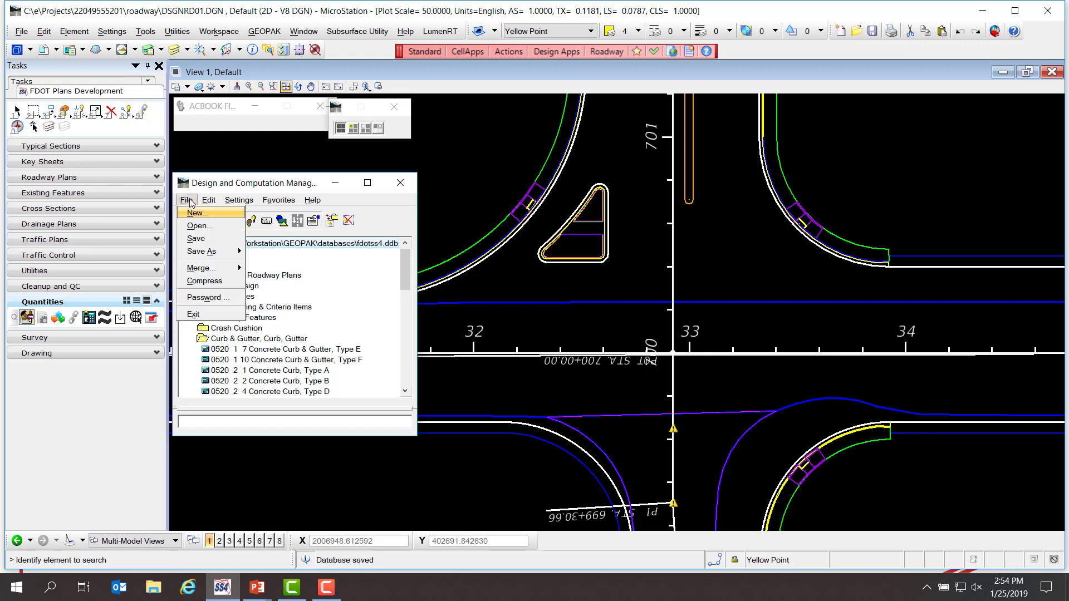
click(199, 229)
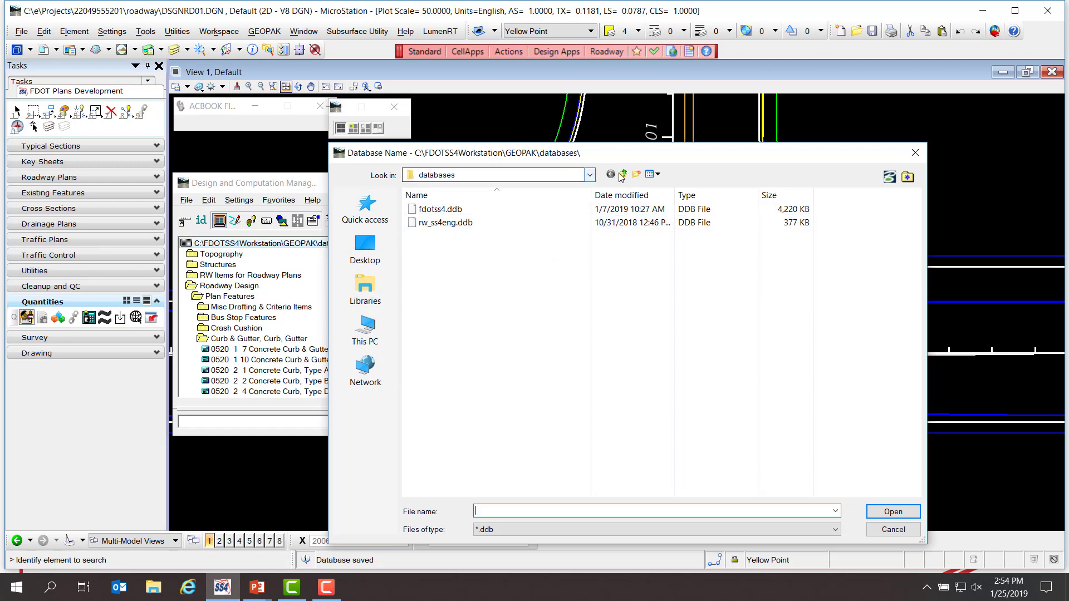
click(588, 175)
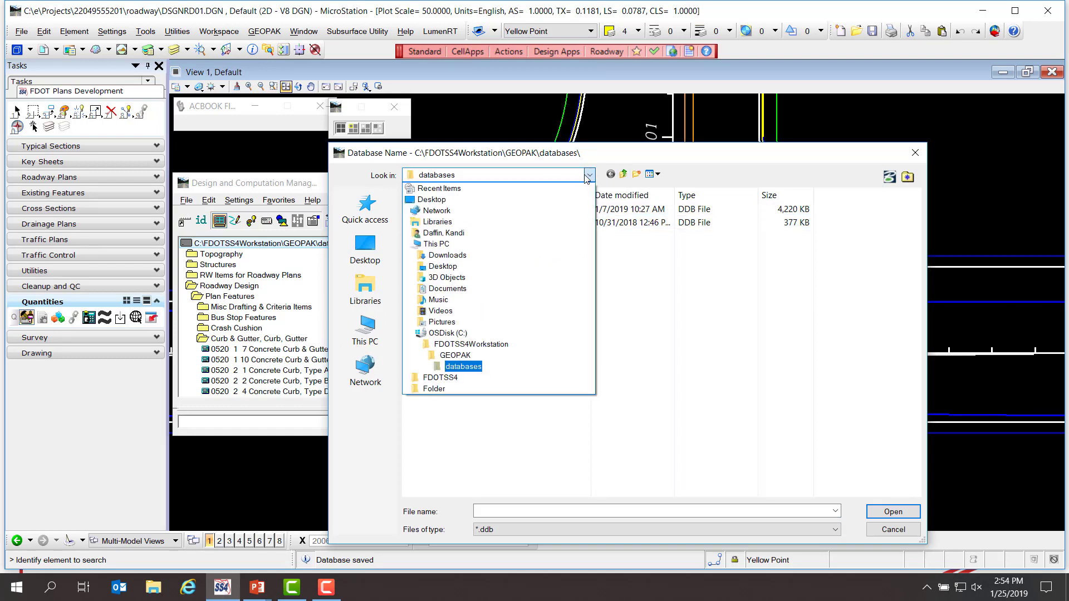
click(447, 333)
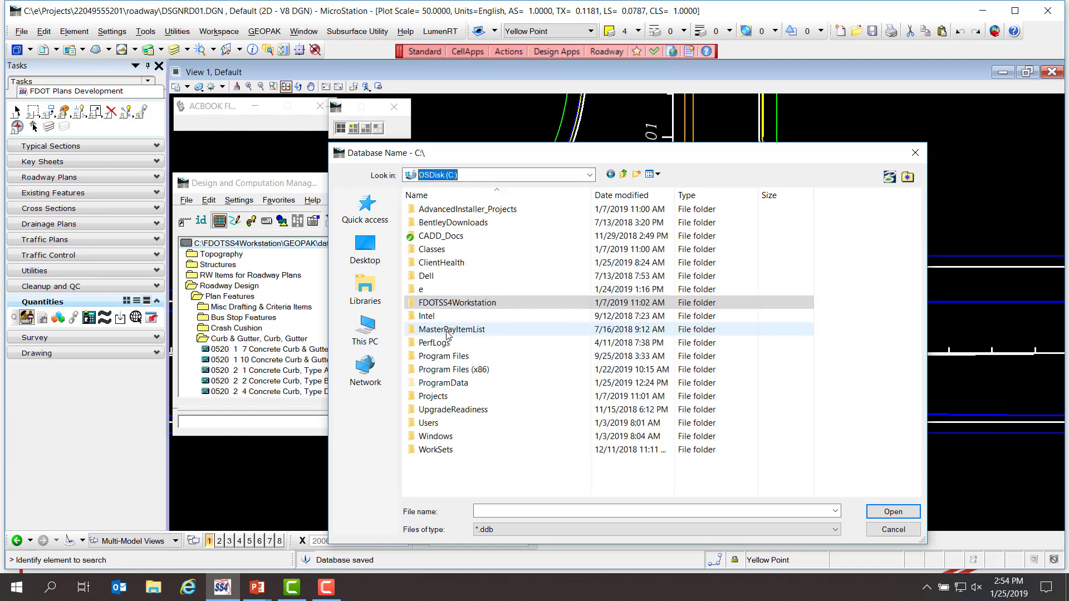
double_click(425, 291)
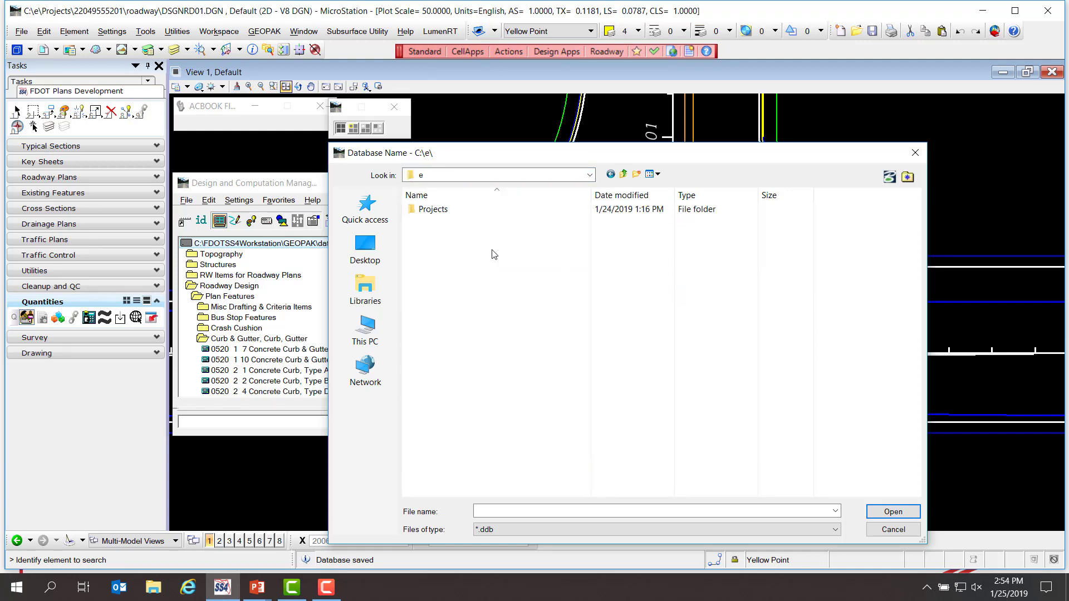
double_click(435, 210)
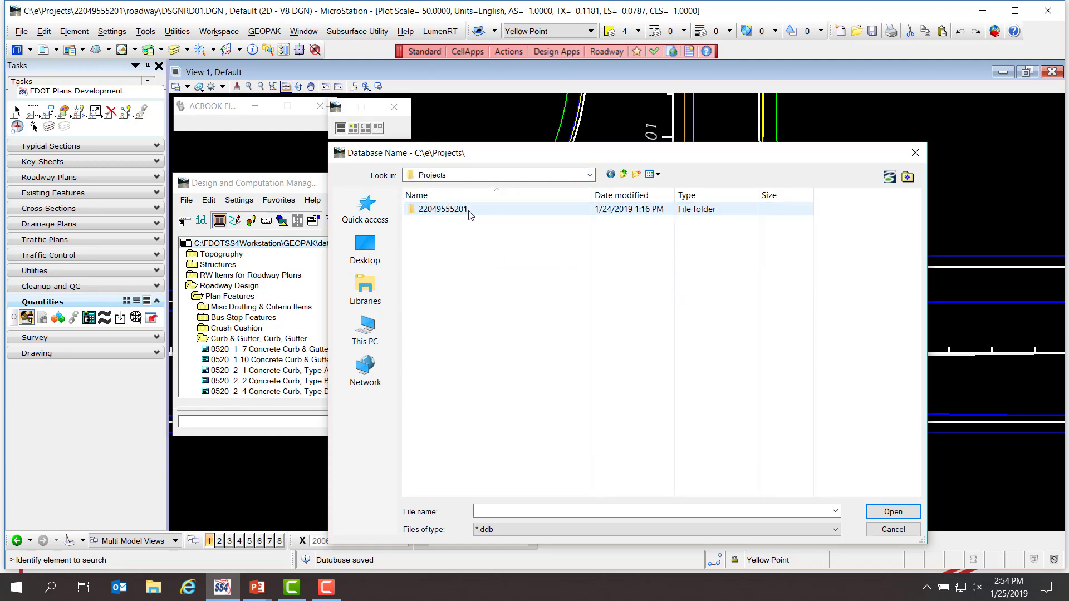
double_click(470, 215)
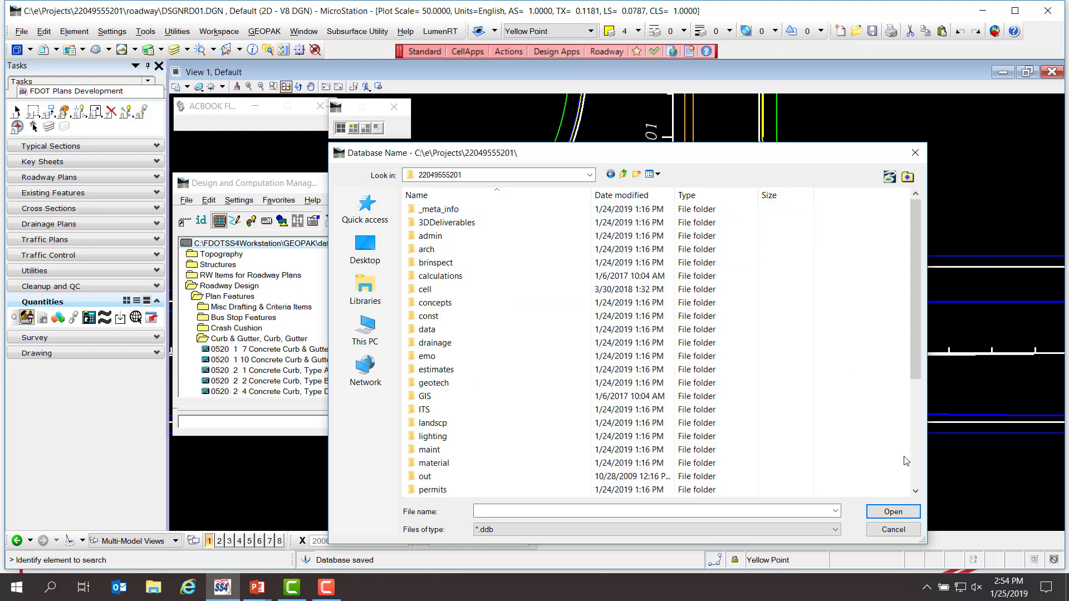
click(914, 476)
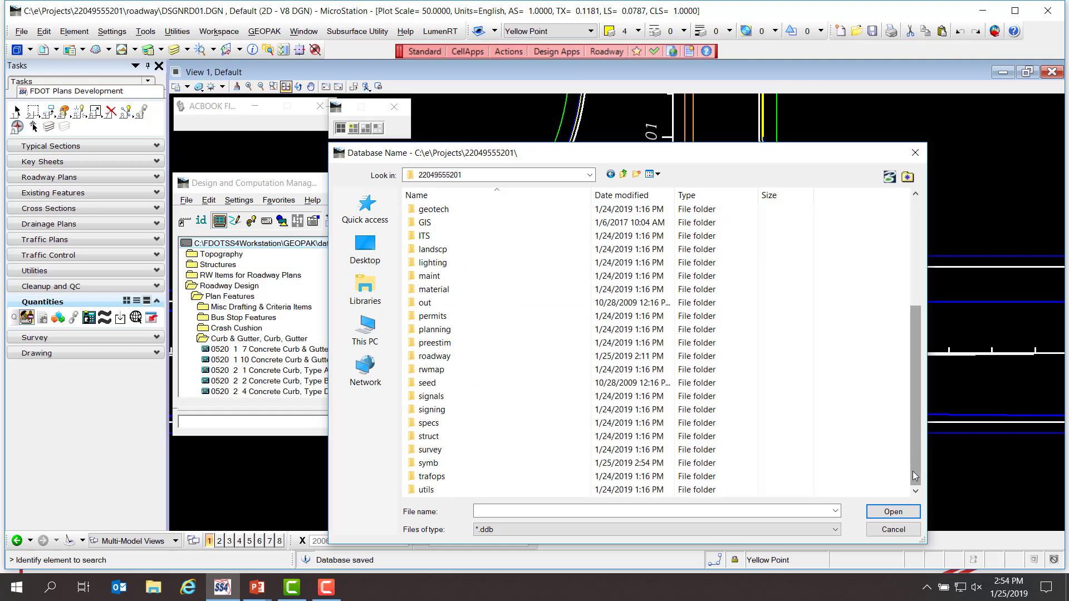
double_click(430, 463)
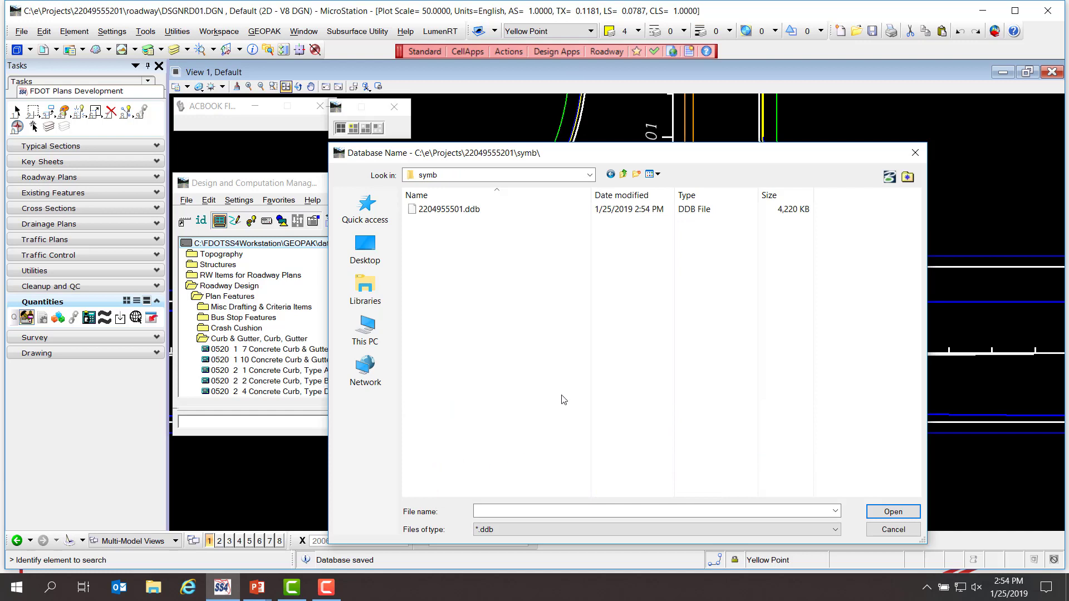
click(445, 210)
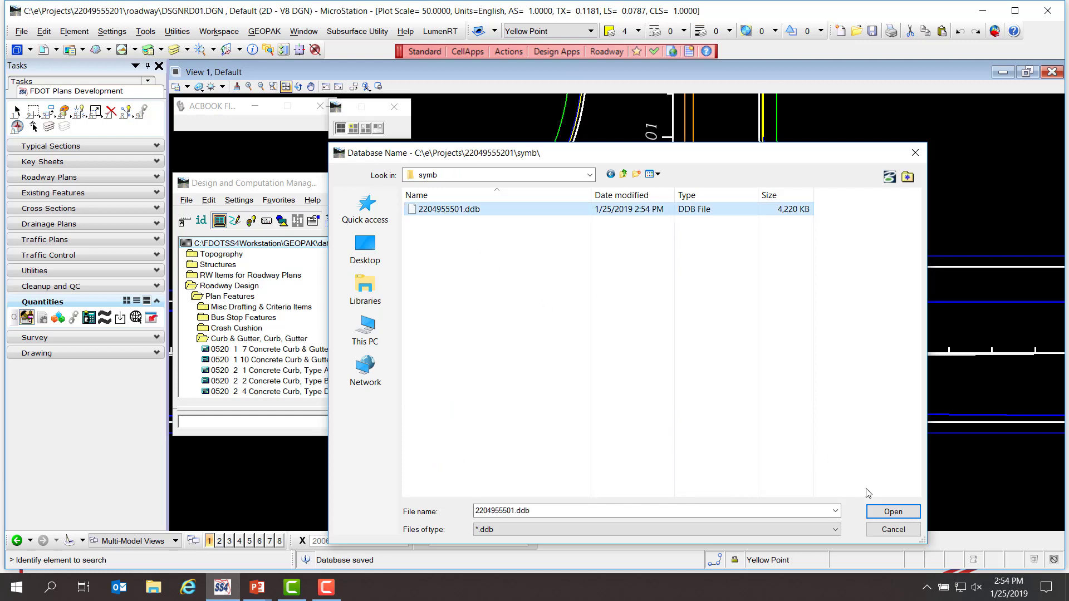
click(888, 513)
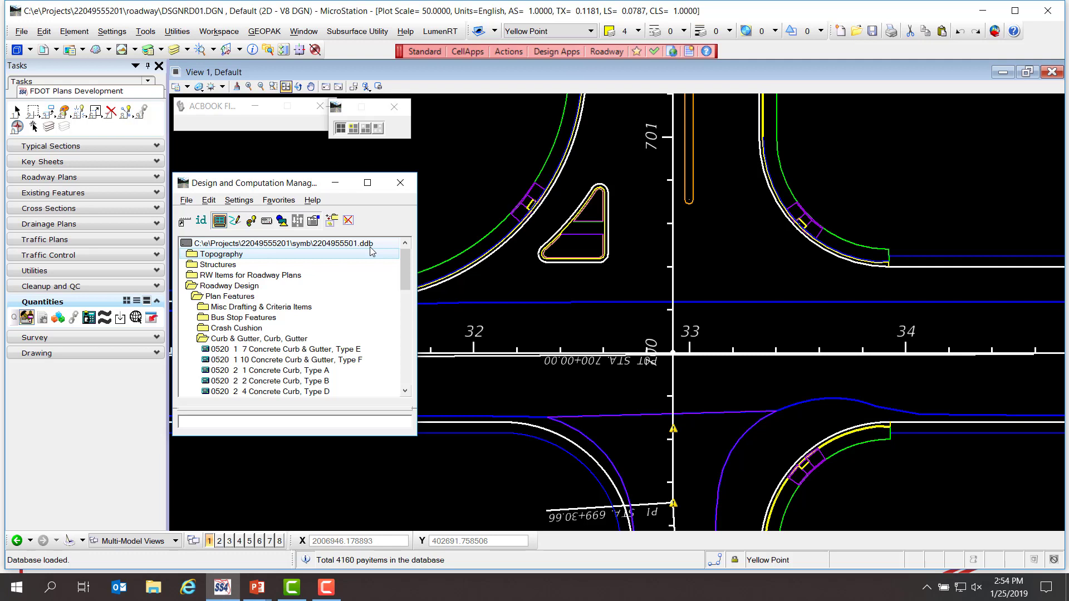
Add the pay item 0520 1 10 Concrete Curb & Gutter, Type F to the favorites
click(367, 361)
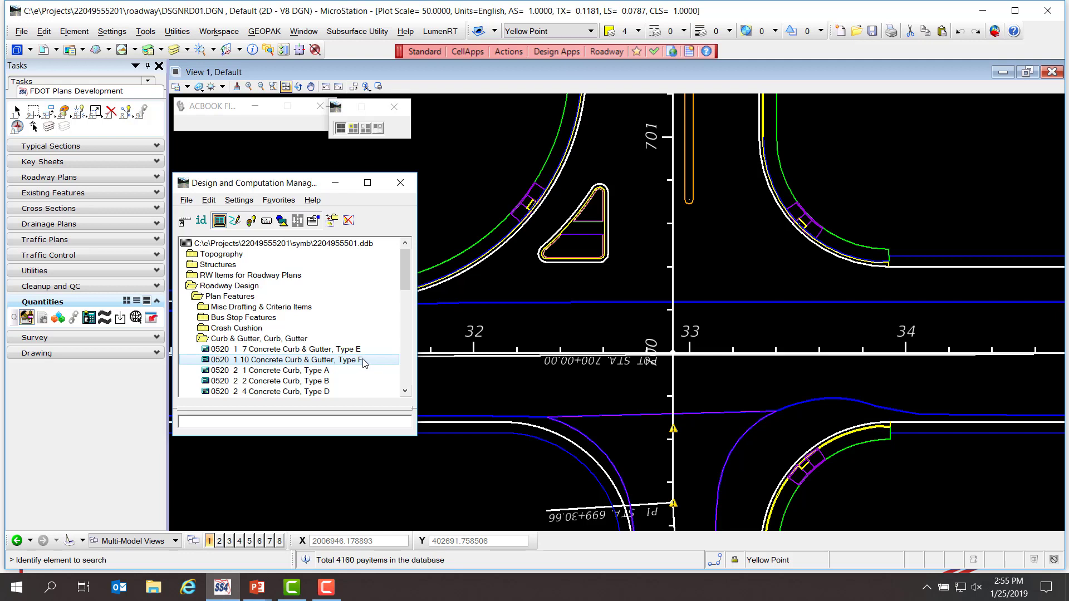
right_click(363, 361)
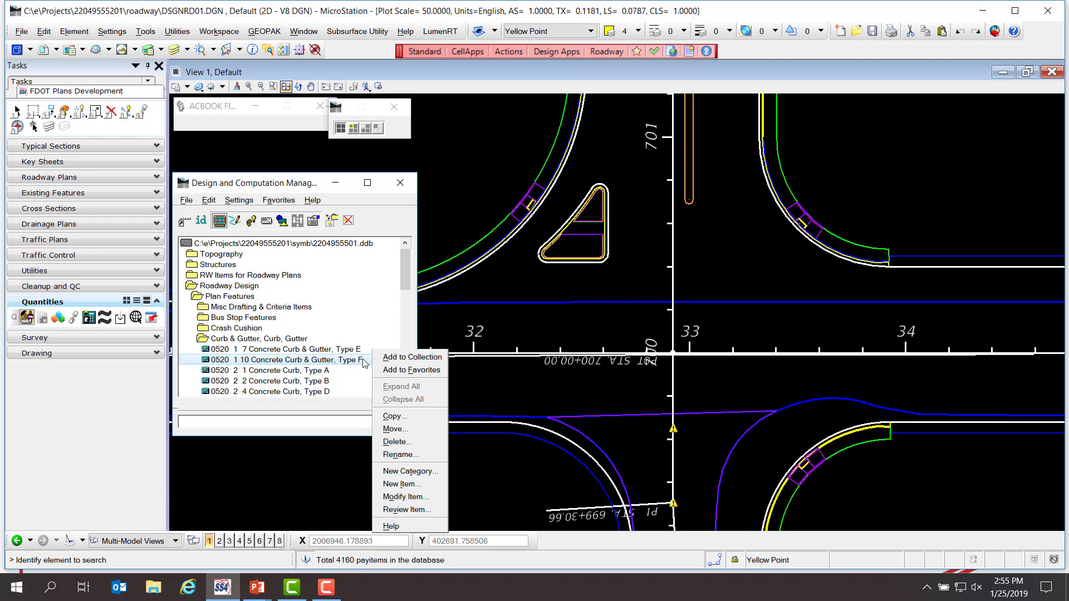
click(421, 370)
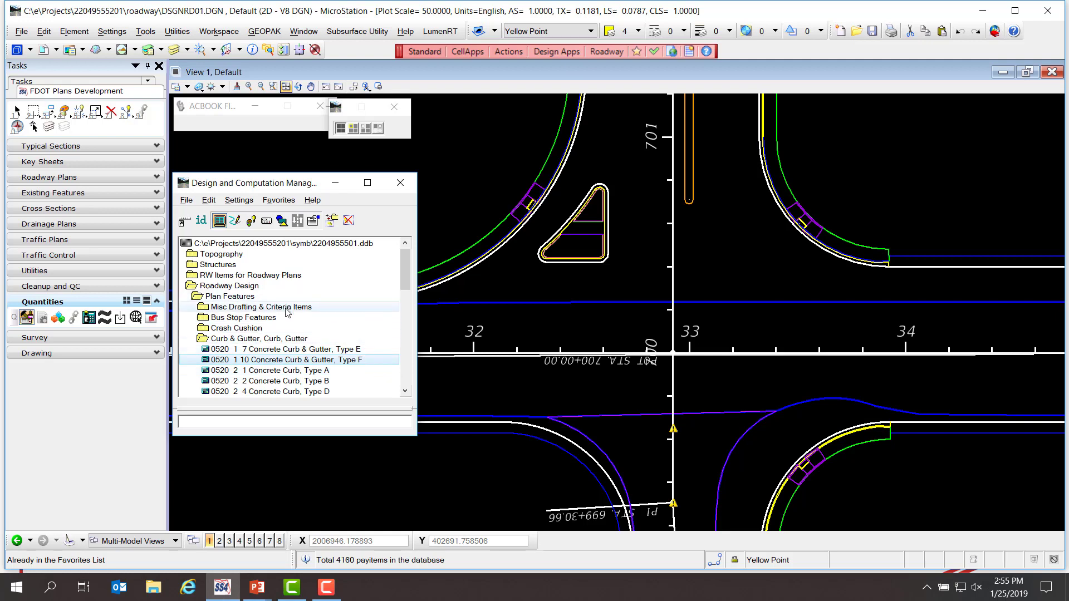
Add EOPA Edge of Asphalt Pavement from the Misc Drafting & Criteria Items category to the favorites
double_click(286, 308)
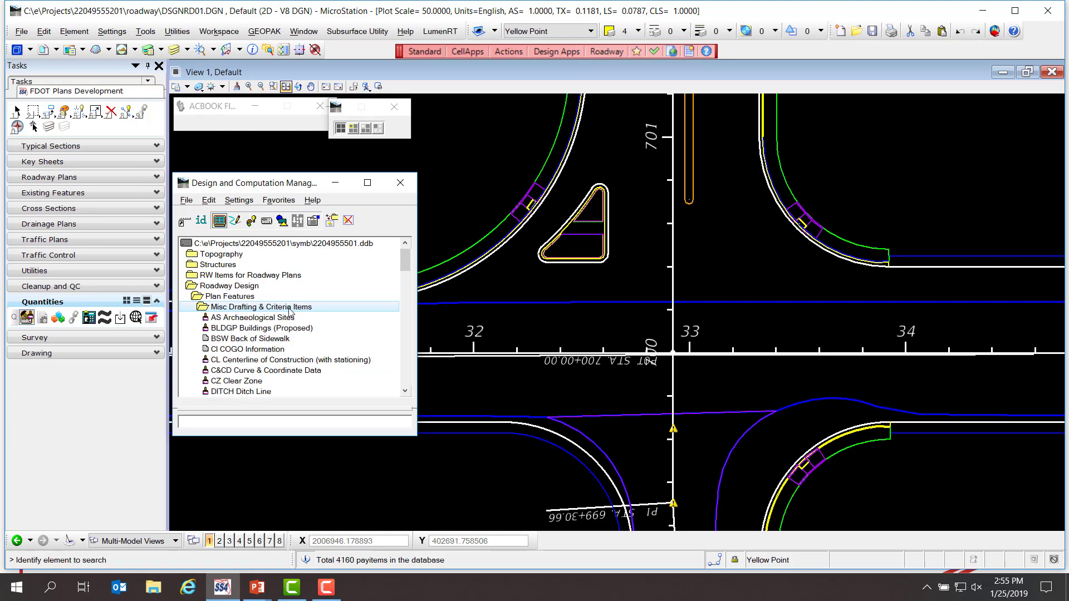
click(407, 378)
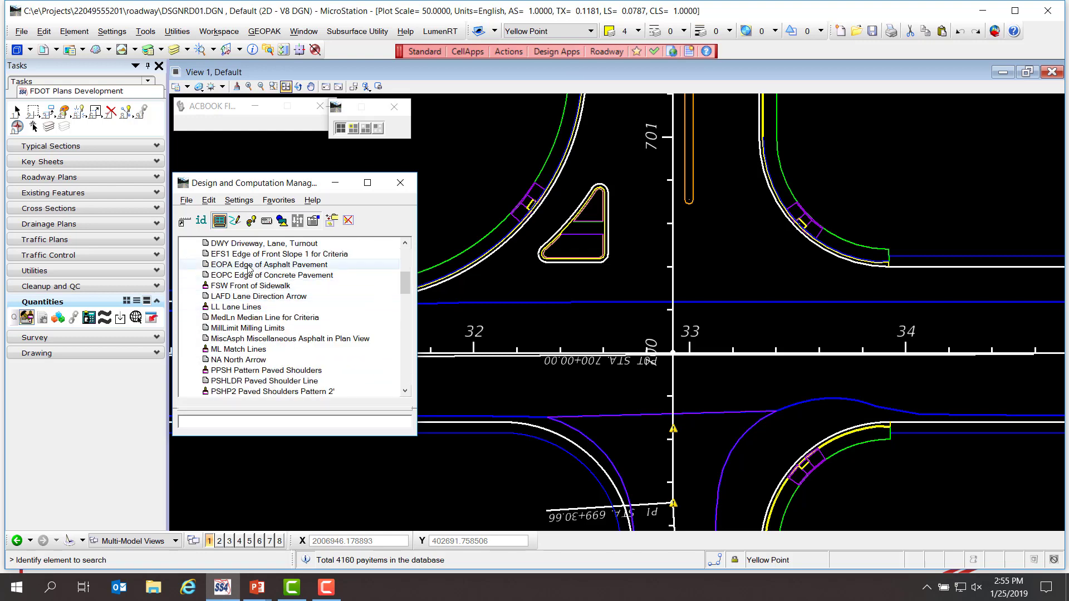
click(311, 270)
right_click(323, 267)
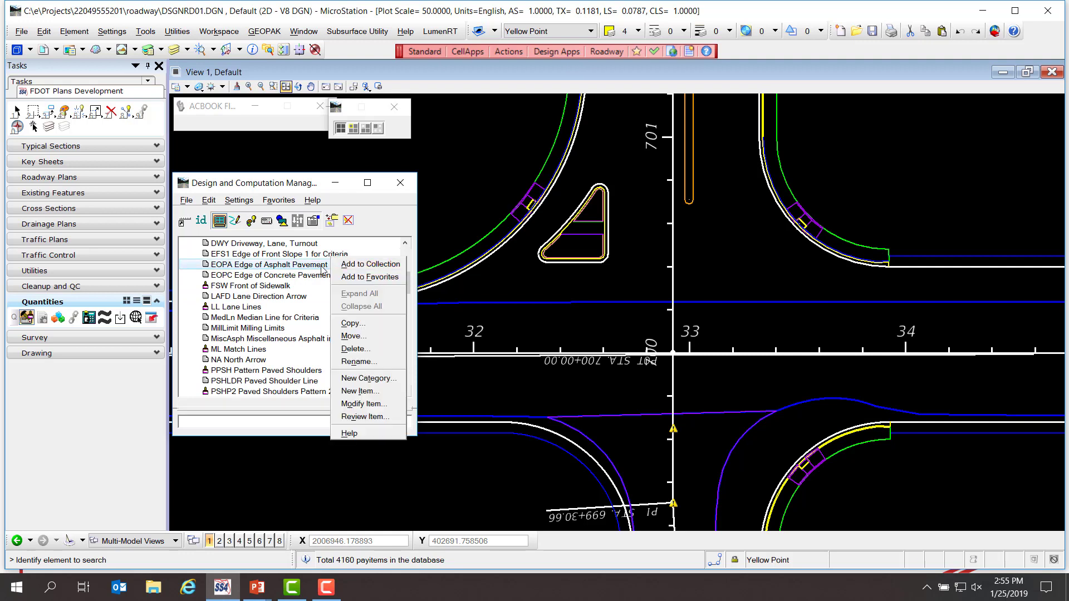
click(355, 278)
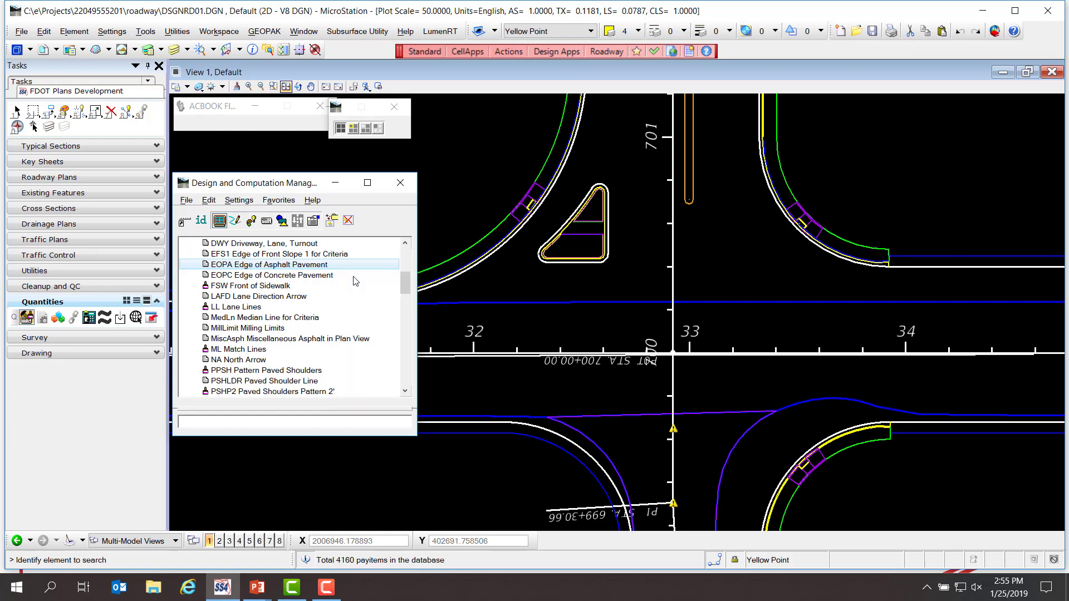
Add BSW Back of Sidewalk and FSW Front of Sidewalk from Misc Drafting & Criteria Items to the favorites
click(407, 260)
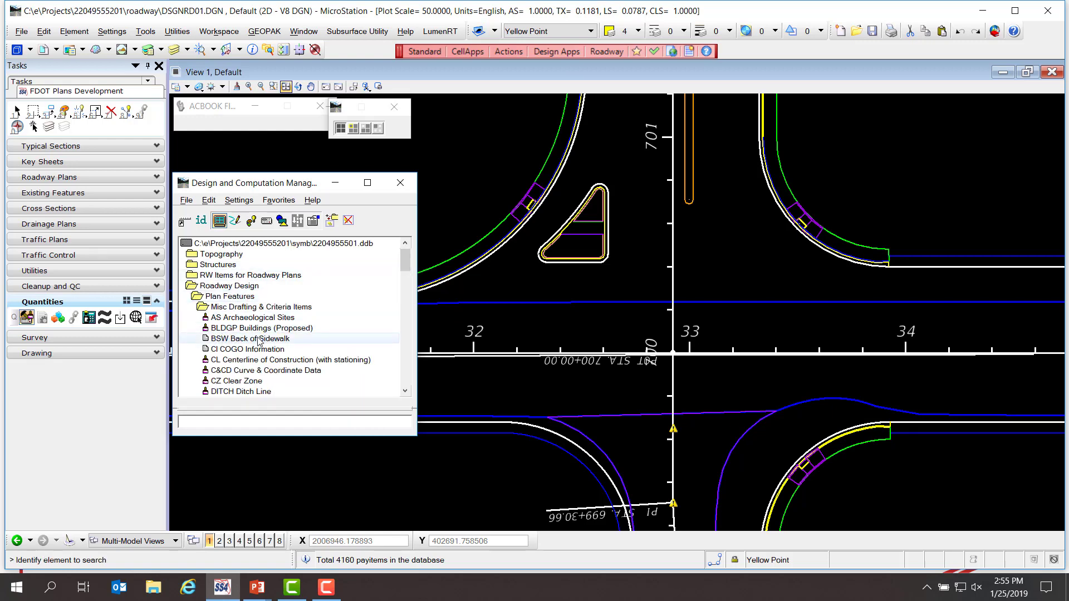
click(285, 339)
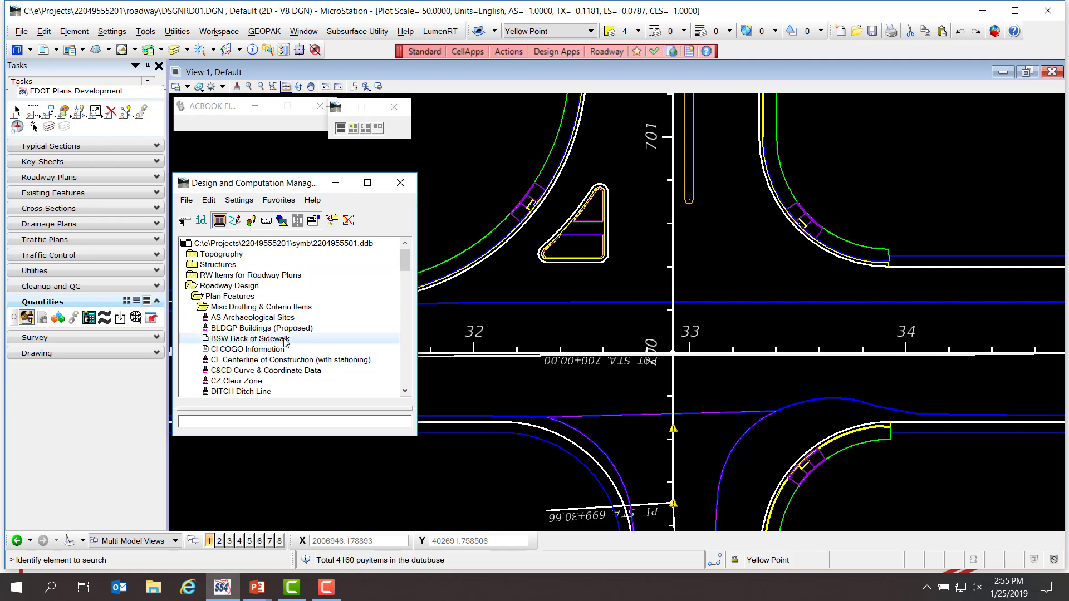
right_click(284, 341)
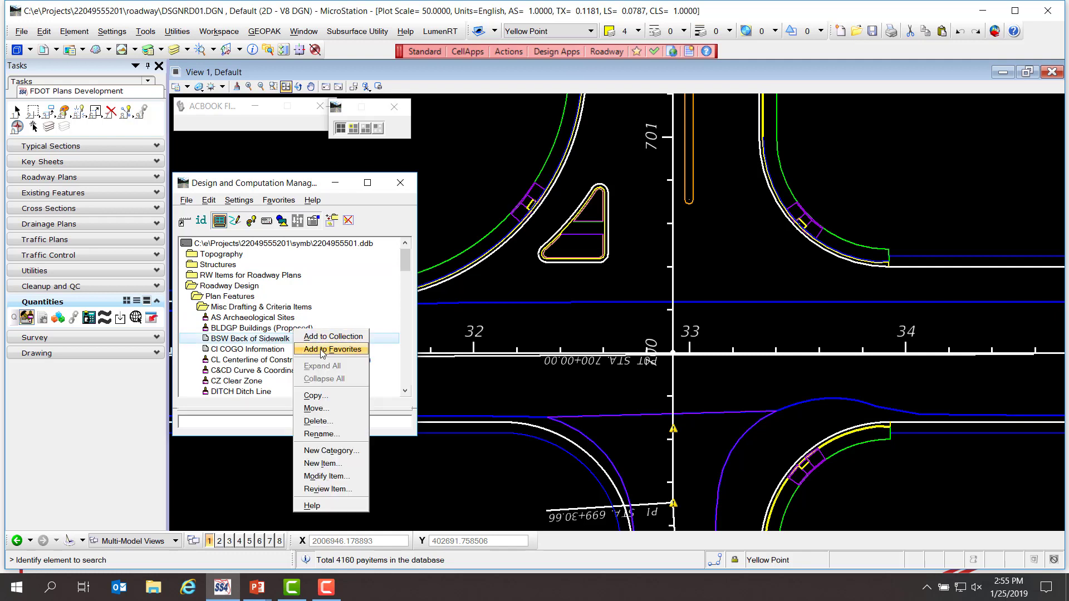
click(321, 351)
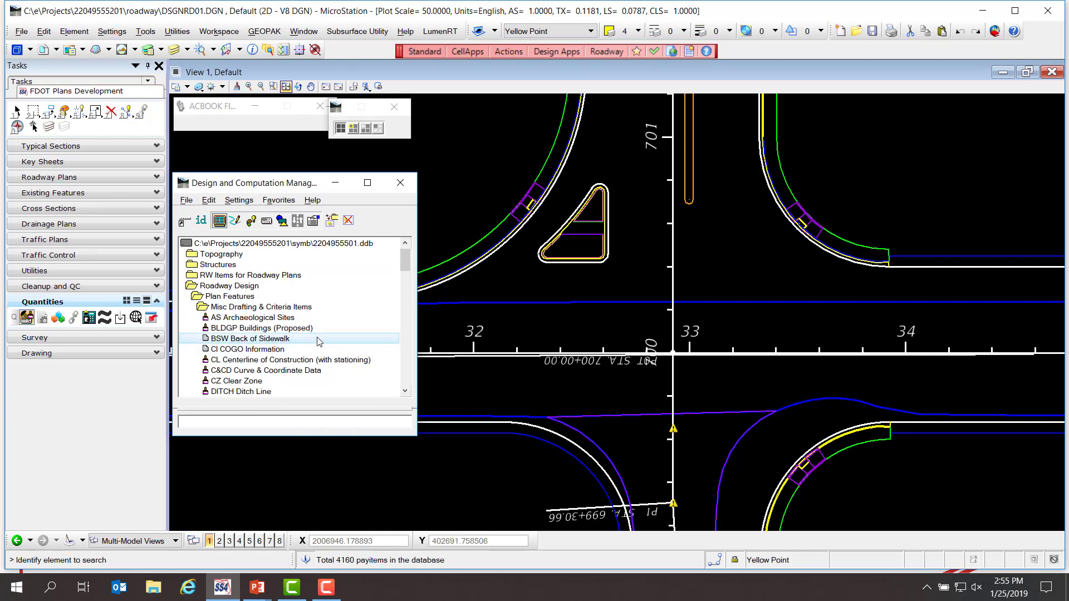
scroll(405, 360, down, 5)
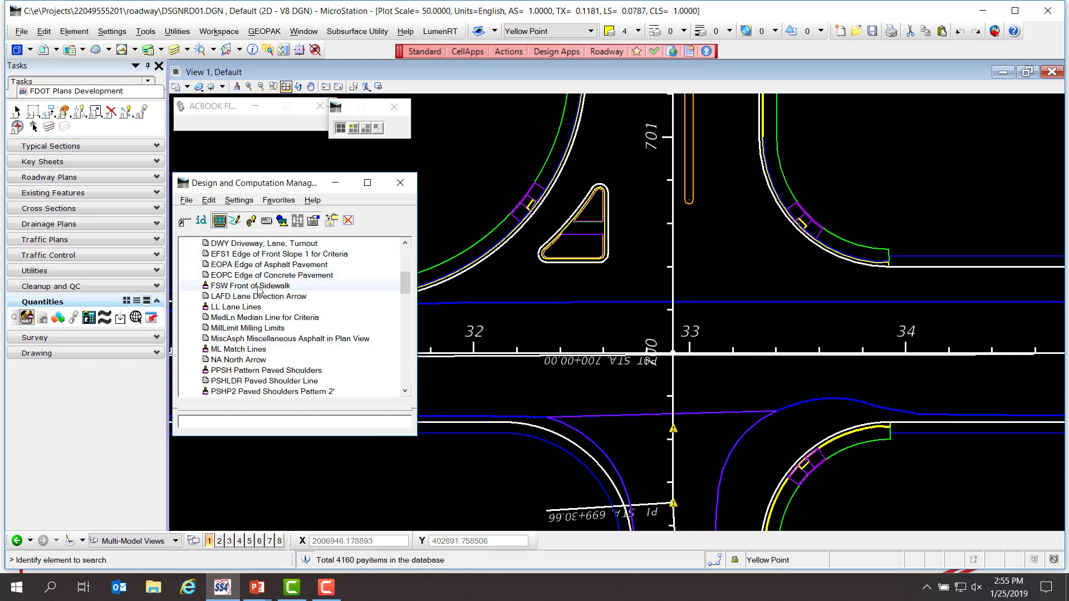
right_click(296, 290)
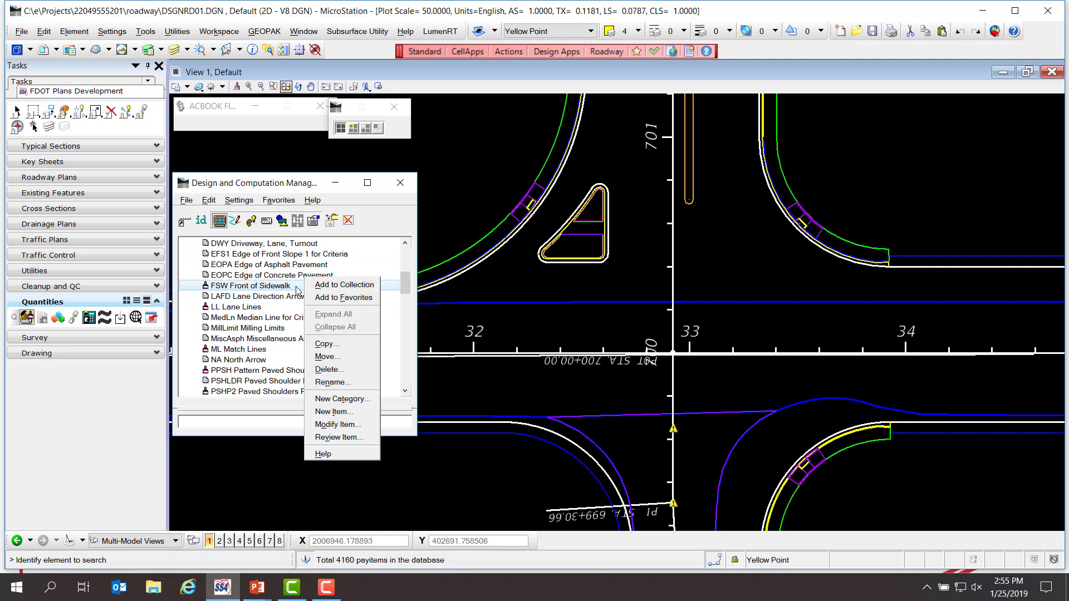
click(327, 298)
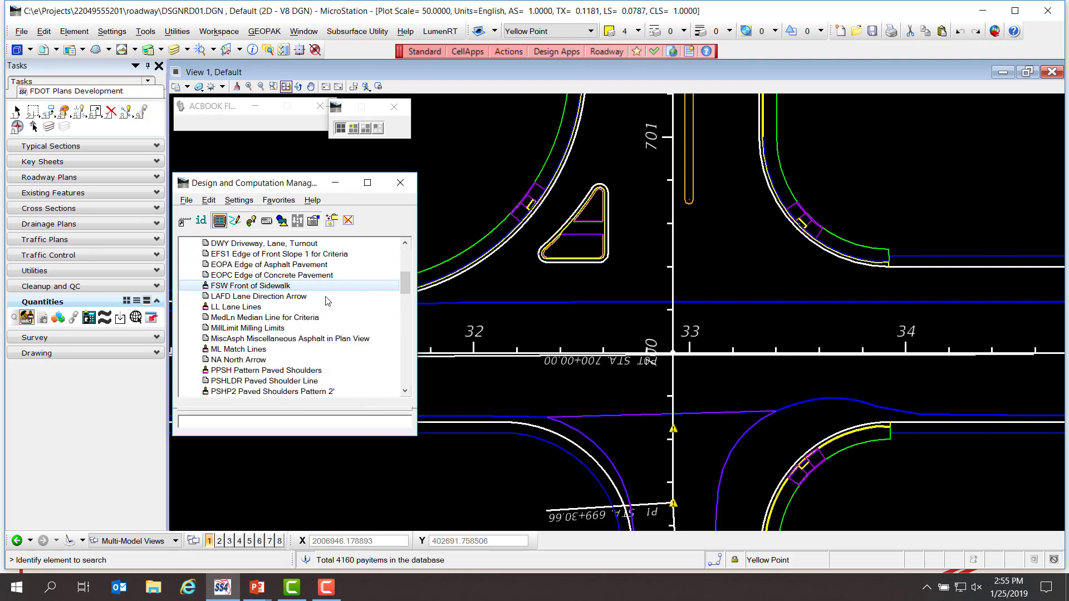
Search the database for the item name 0520 5 11, add that traffic separator to the favorites, and close the search
click(210, 201)
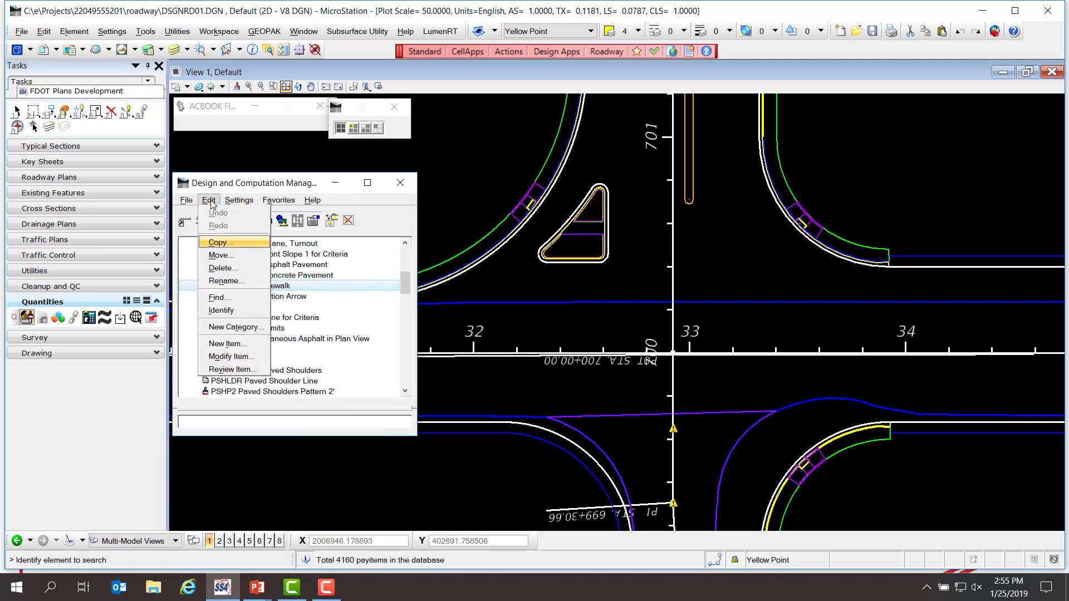
click(226, 302)
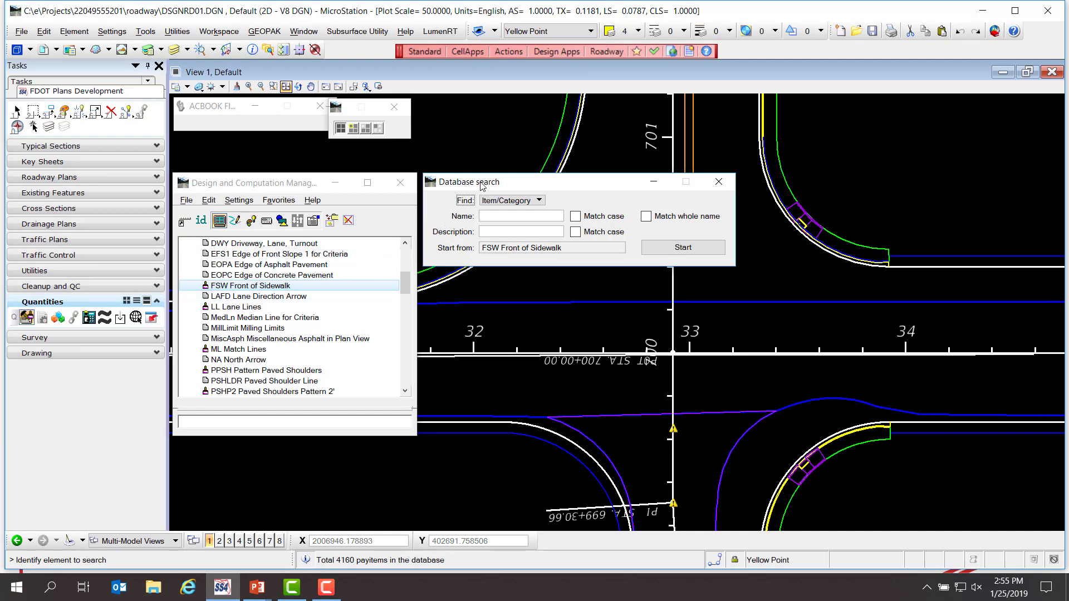
click(488, 218)
click(678, 252)
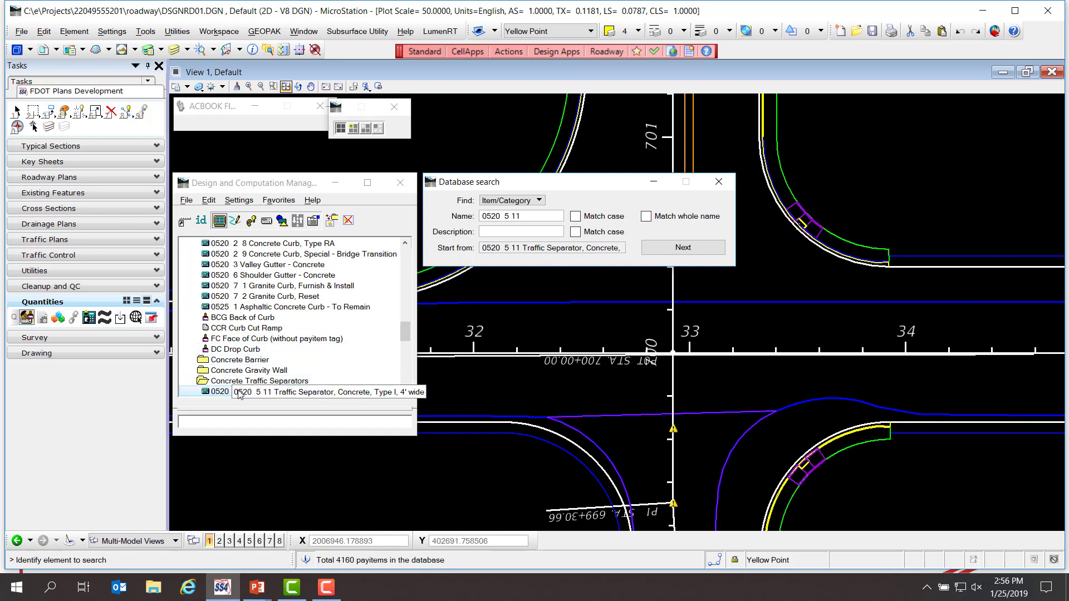
right_click(255, 392)
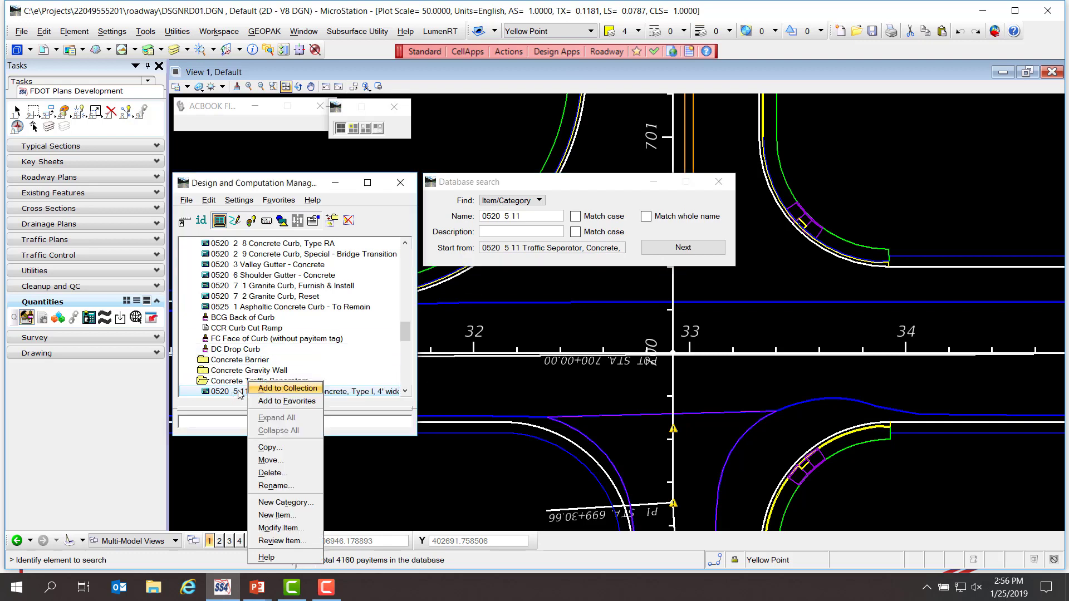
click(280, 401)
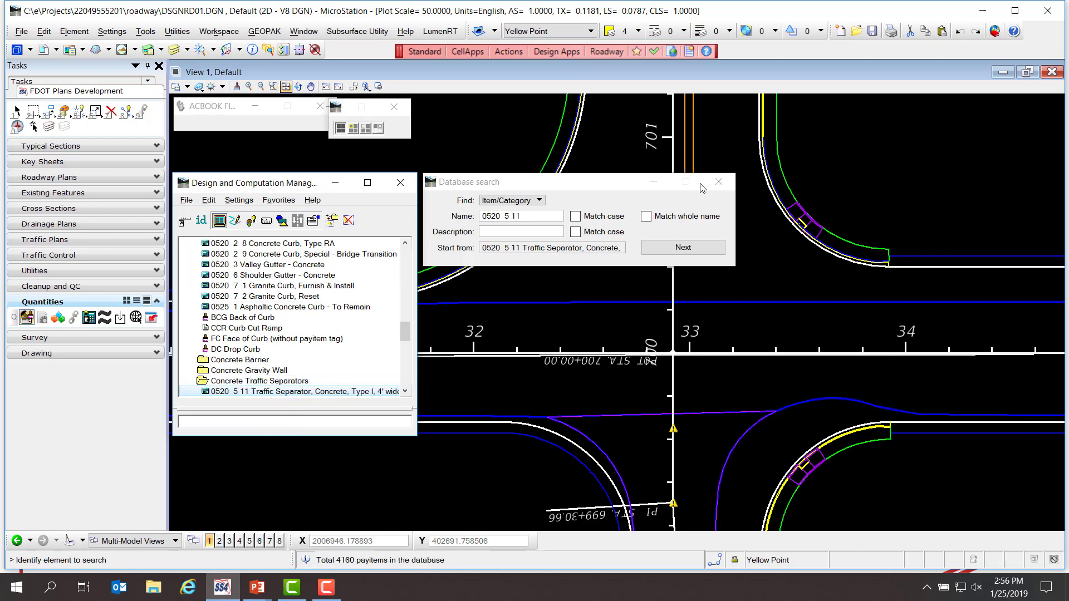
click(719, 181)
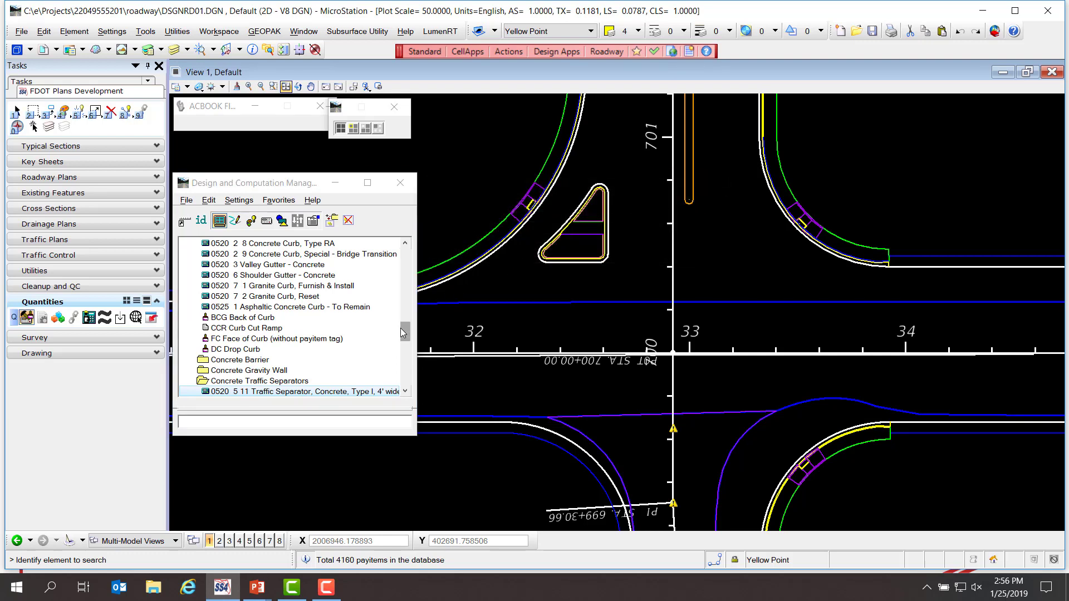
Add GuardrailLT_TL3 Roadway TL-3 (Left) and GuardrailRT_TL3 Roadway TL-3 (Right) from the Guardrail category to the favorites
drag(404, 332, 411, 368)
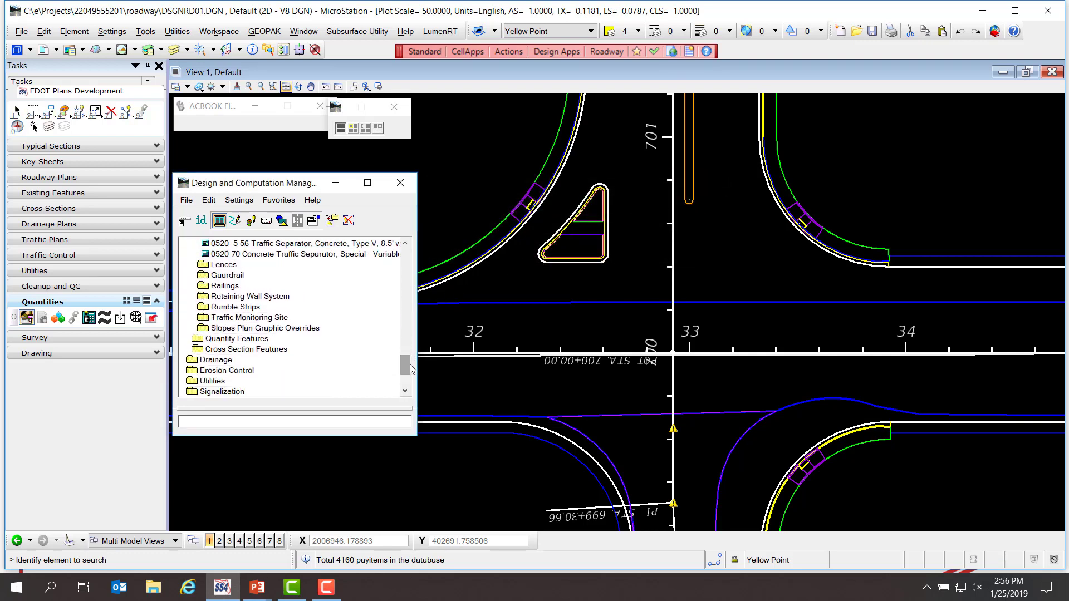
double_click(225, 275)
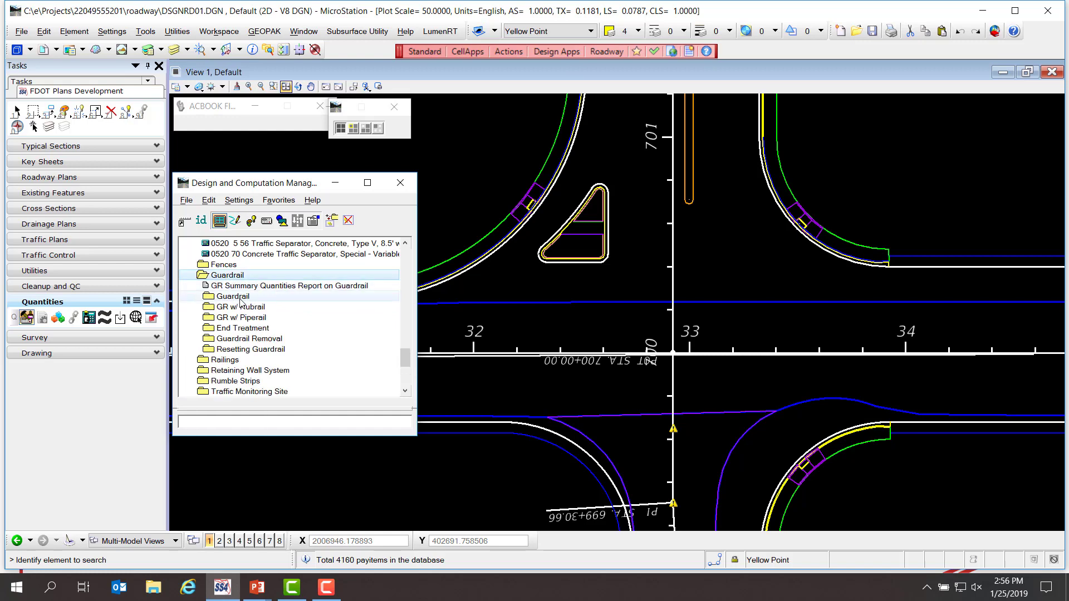
double_click(240, 297)
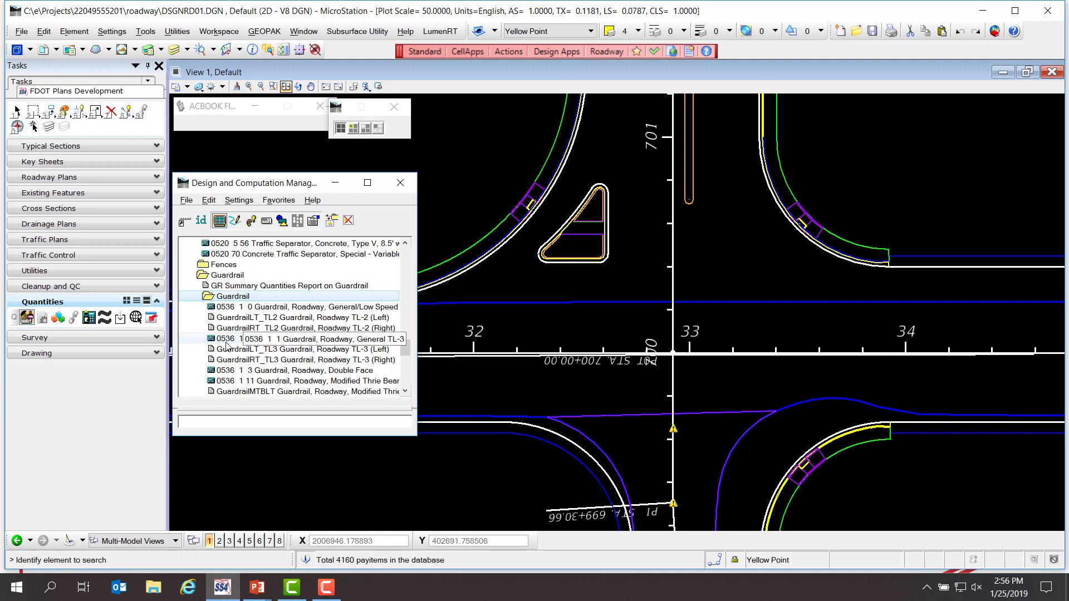
click(337, 350)
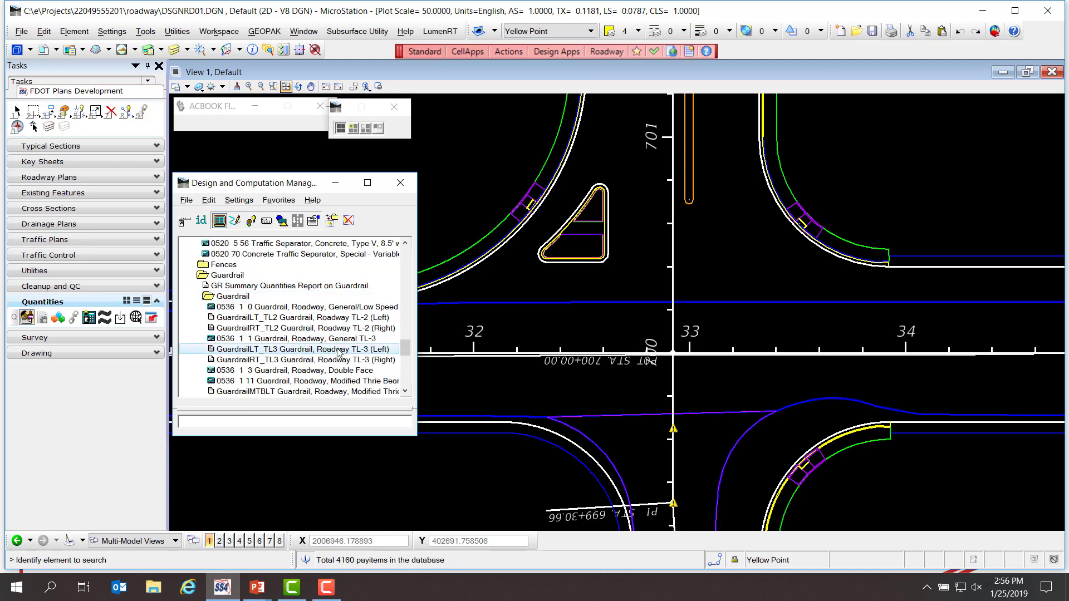
right_click(337, 350)
click(373, 360)
click(258, 361)
right_click(321, 363)
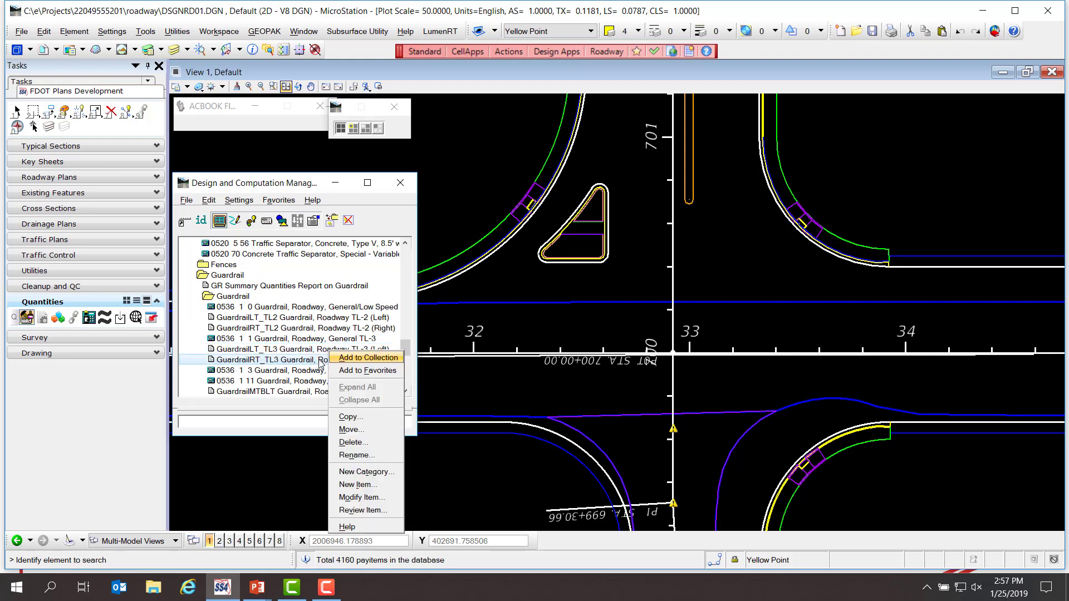
click(353, 372)
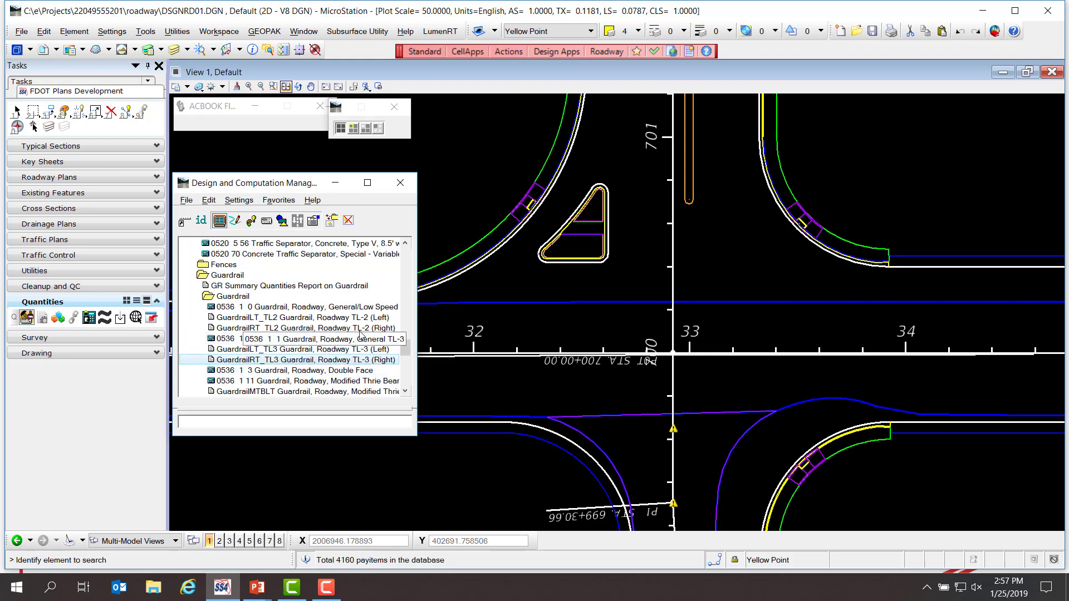
Jump to the pay item 0520 1 10 Concrete Curb & Gutter, Type F in the database through its favorite
click(279, 199)
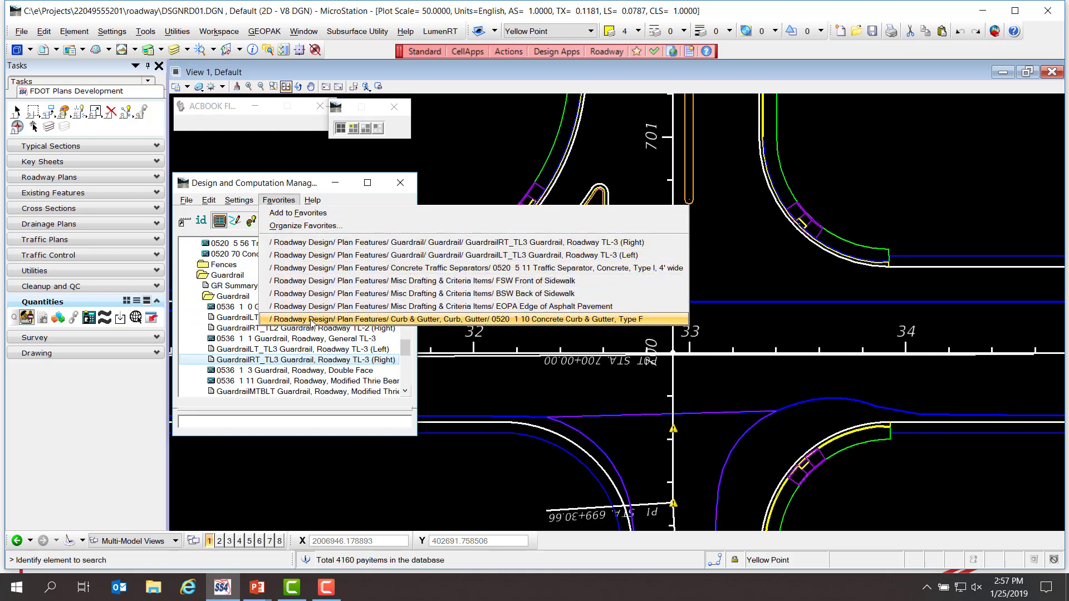
click(392, 319)
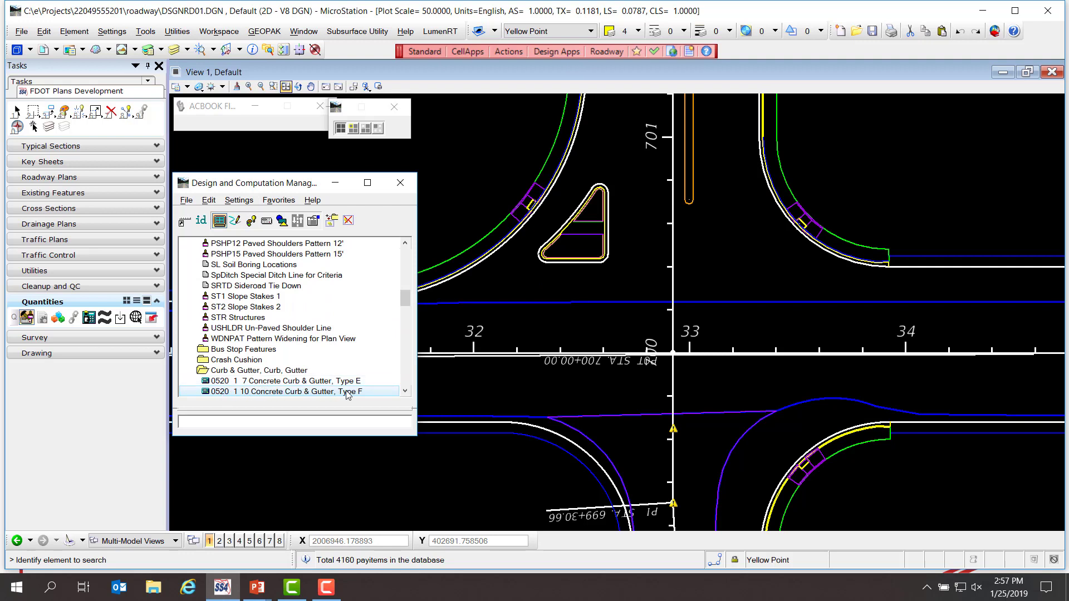
Open the favorites for organizing and move 0520 1 10 Concrete Curb & Gutter, Type F up one place and back down
click(283, 202)
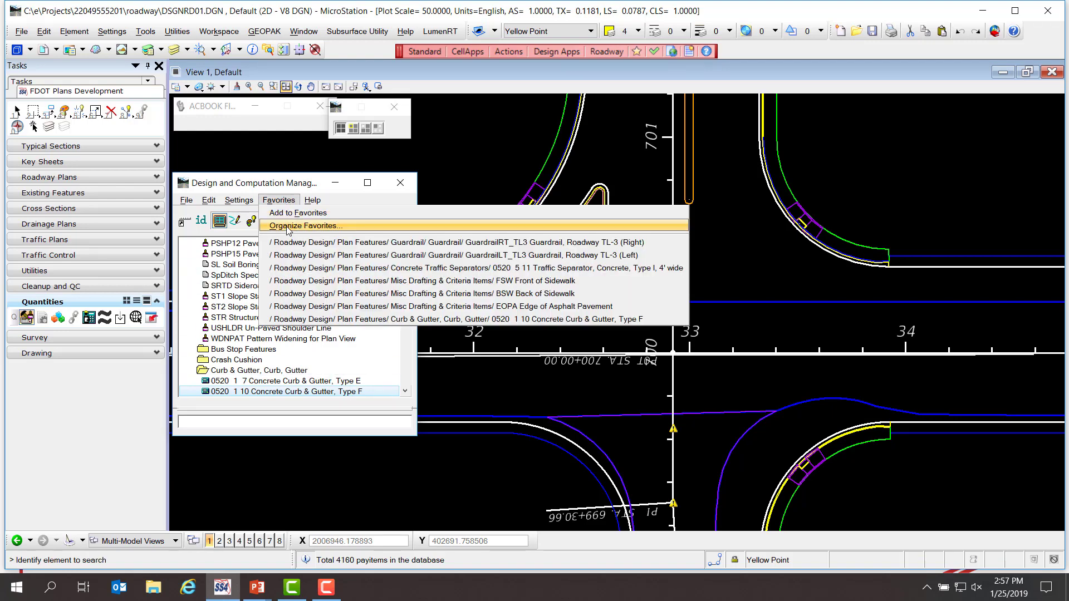
click(287, 227)
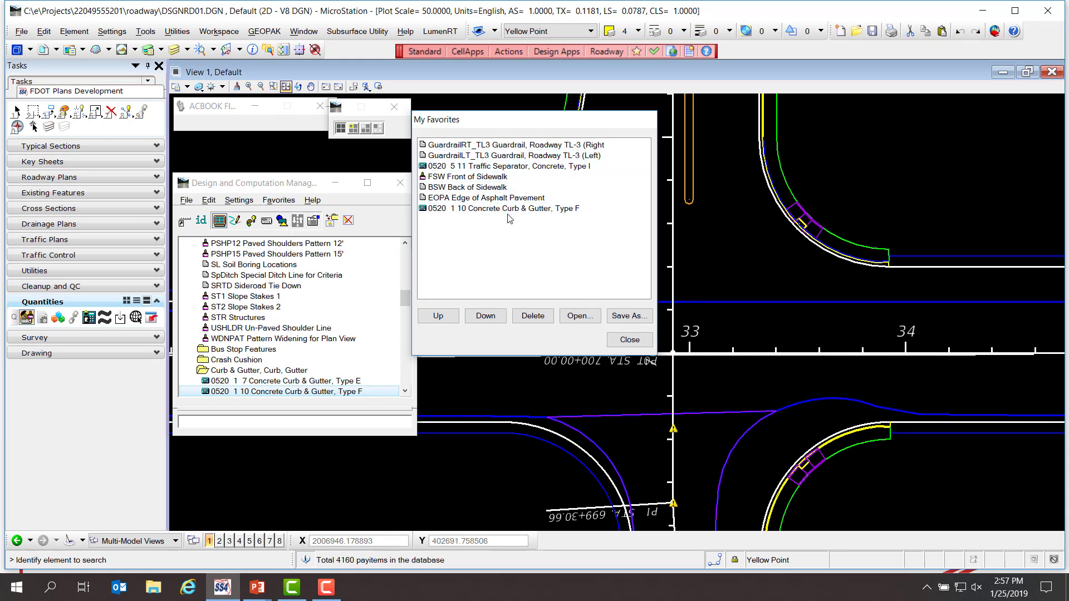
click(487, 210)
click(452, 318)
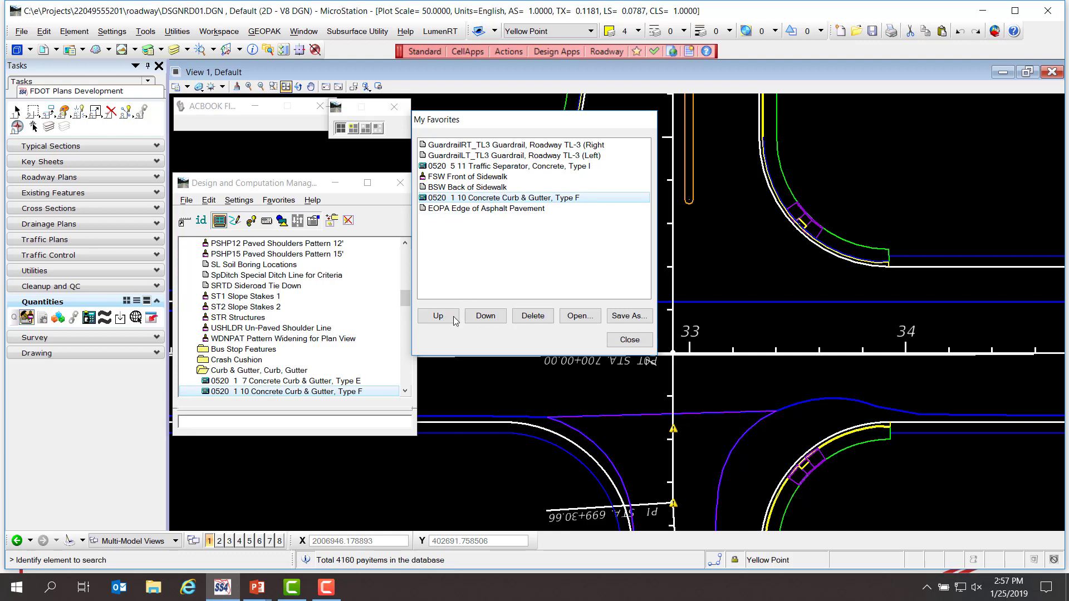
click(485, 316)
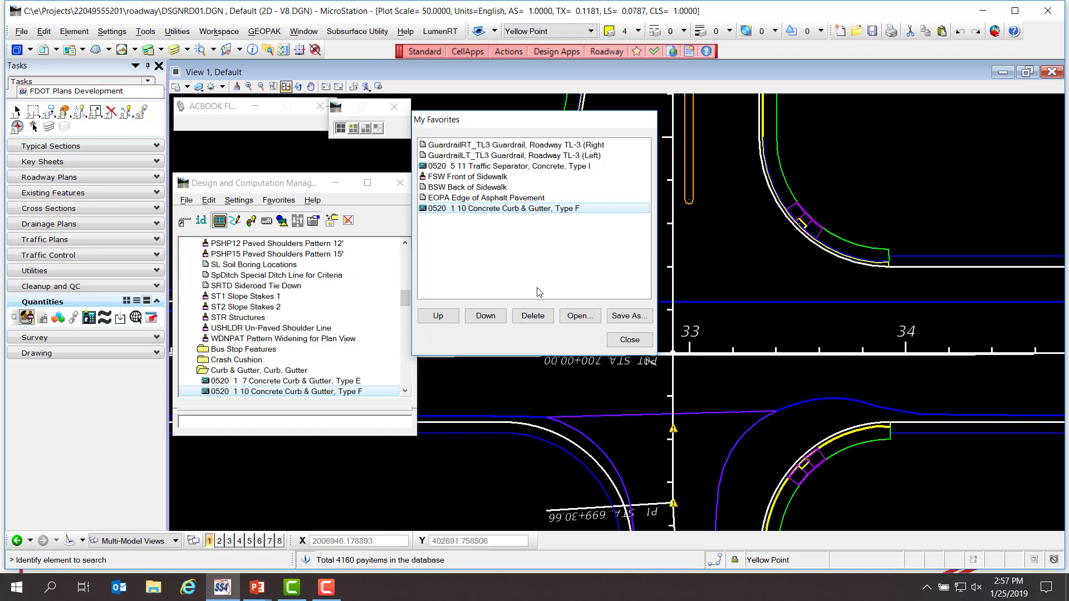
Save the favorites to a file named drafting in the project's symb folder
click(625, 316)
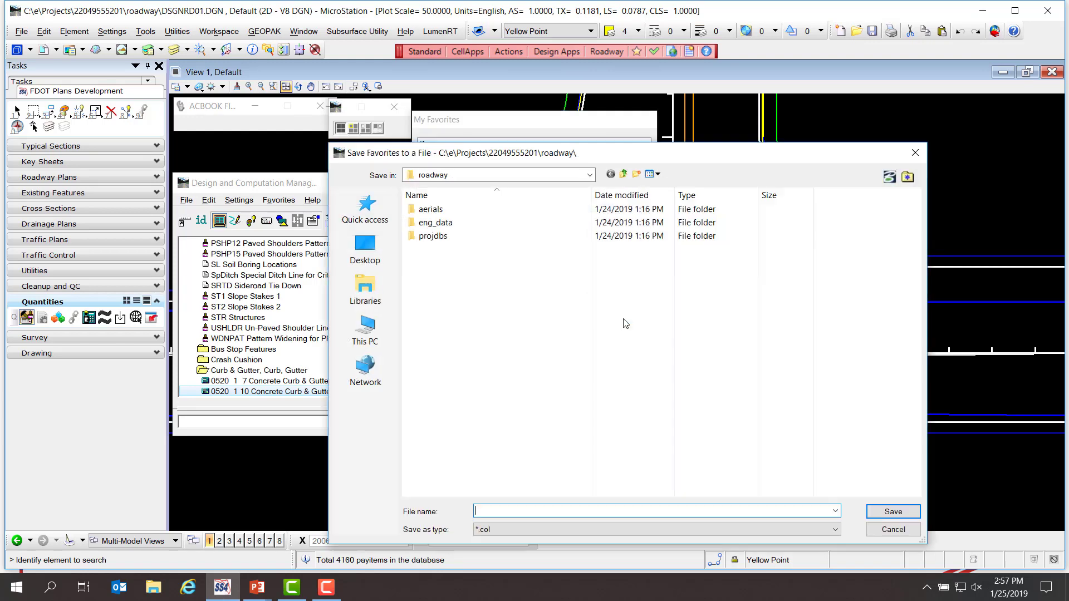
click(624, 175)
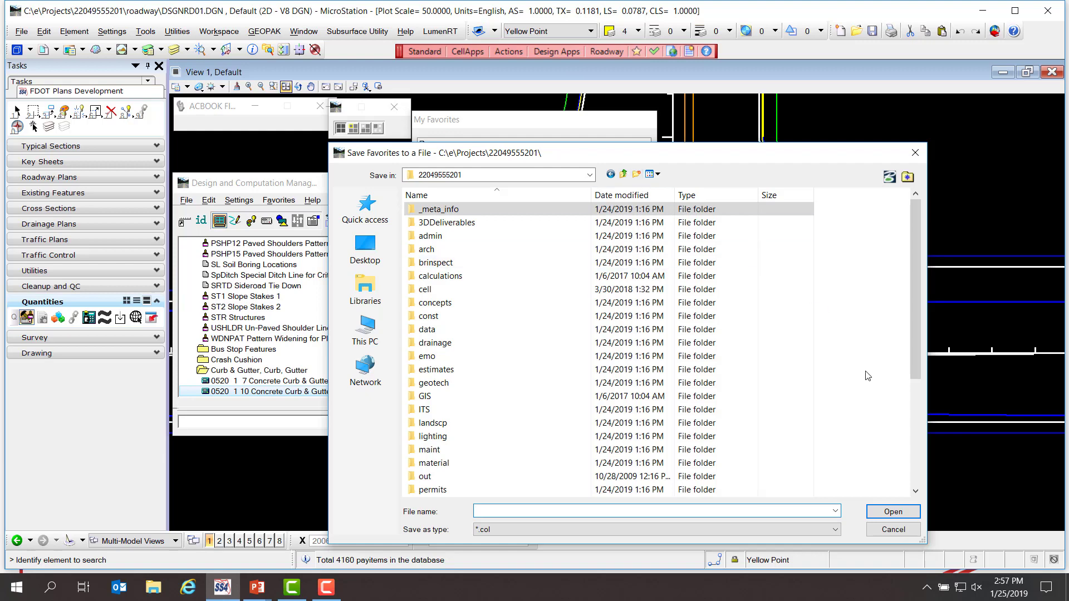
scroll(914, 445, down, 5)
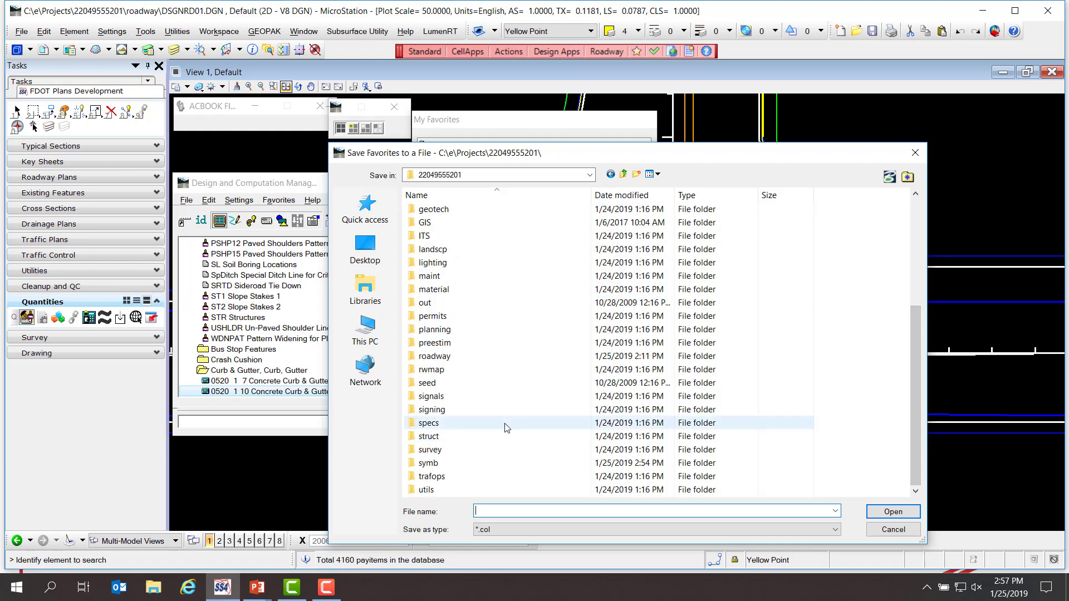
click(438, 466)
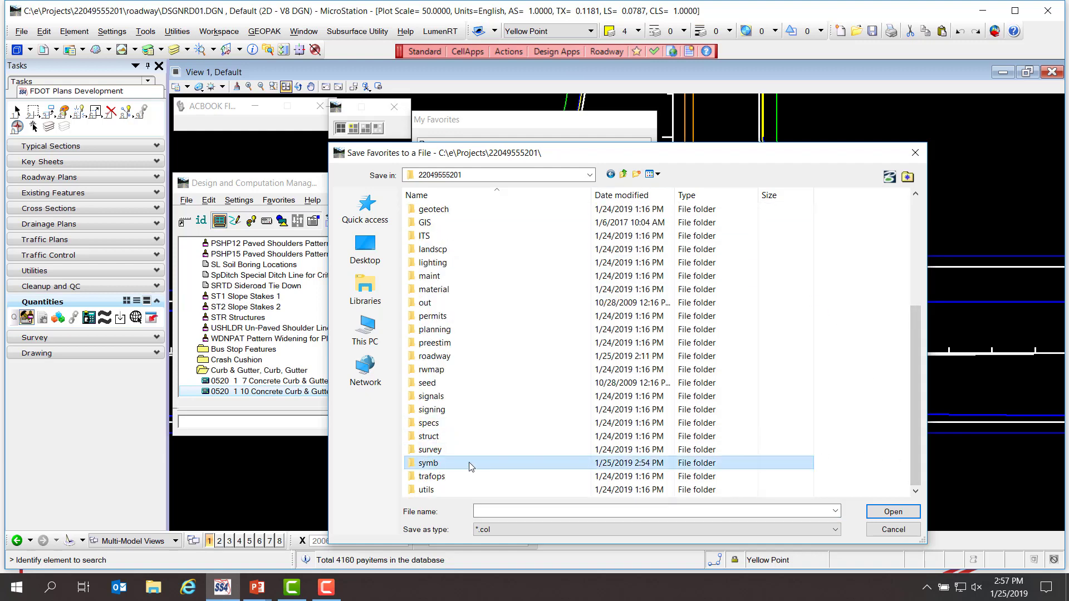
double_click(441, 466)
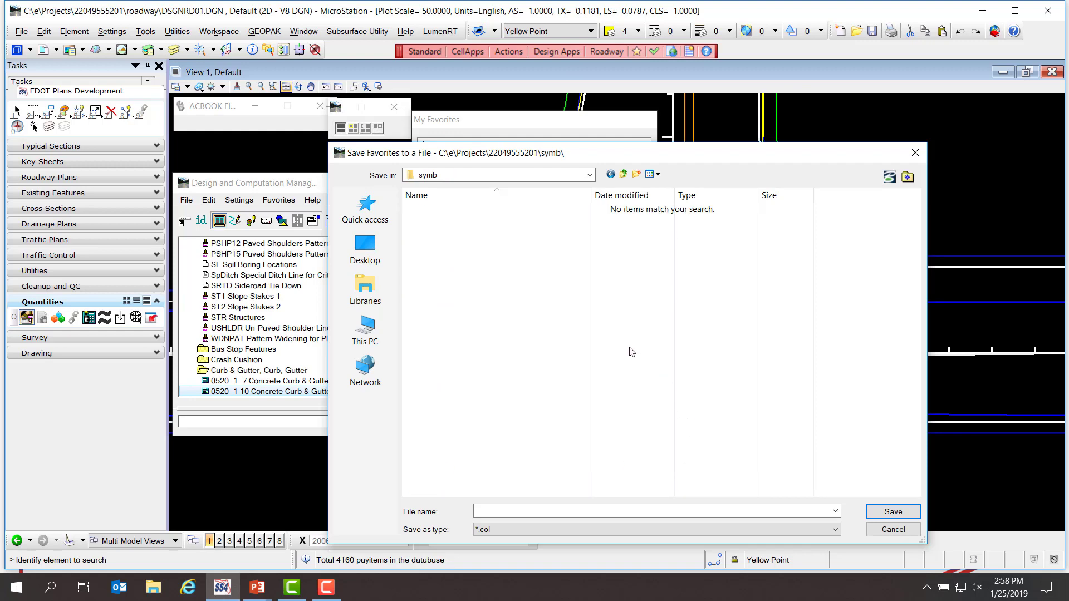
click(487, 512)
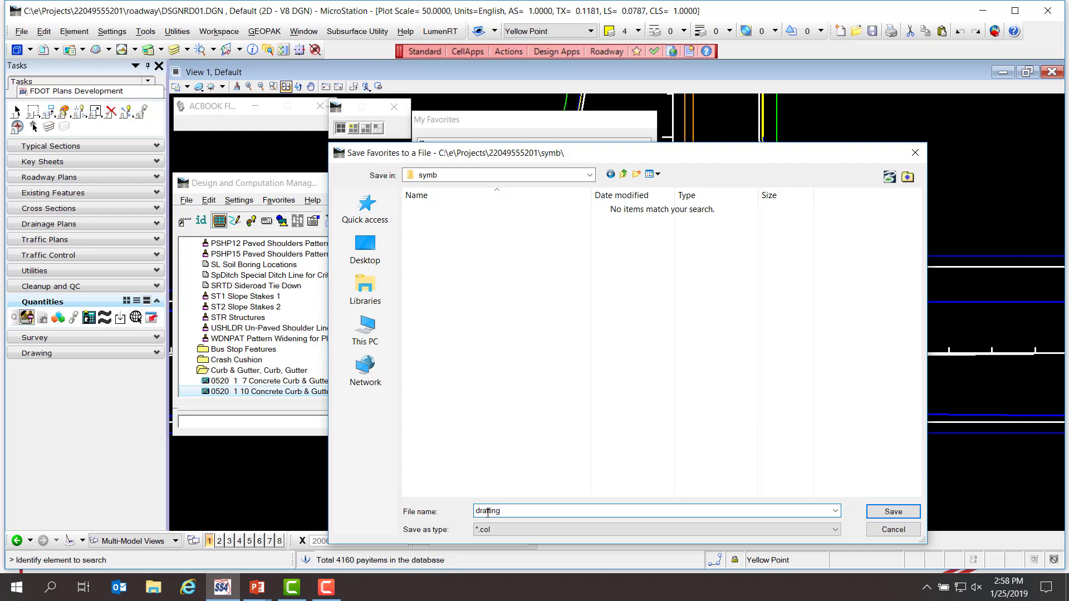
click(888, 511)
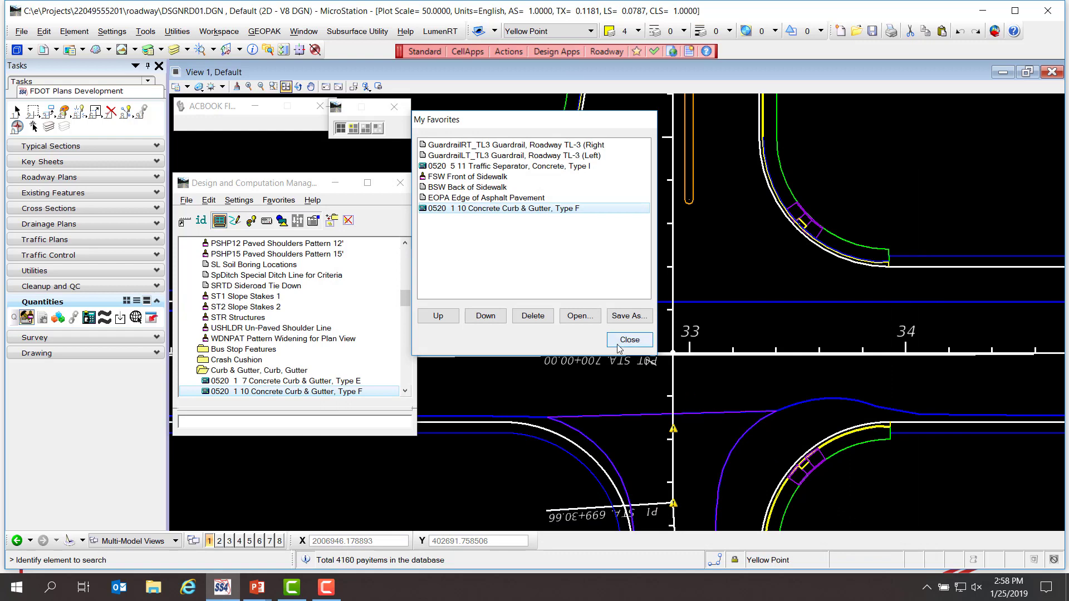
Look for the saved favorites file in the project's symb folder without loading it, and close the favorites organizer
click(579, 315)
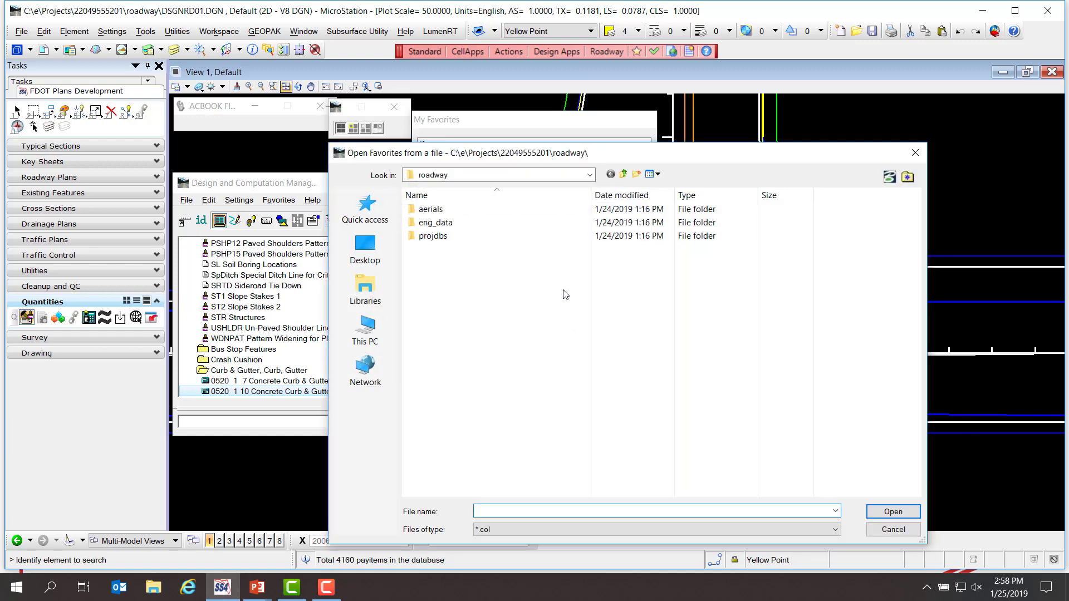
click(624, 175)
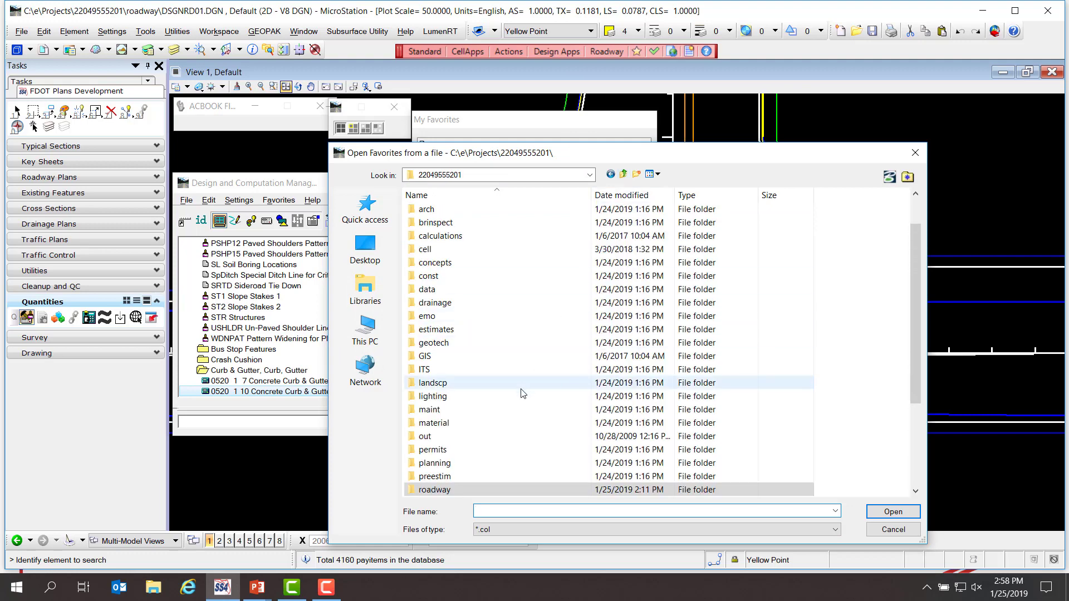
click(917, 470)
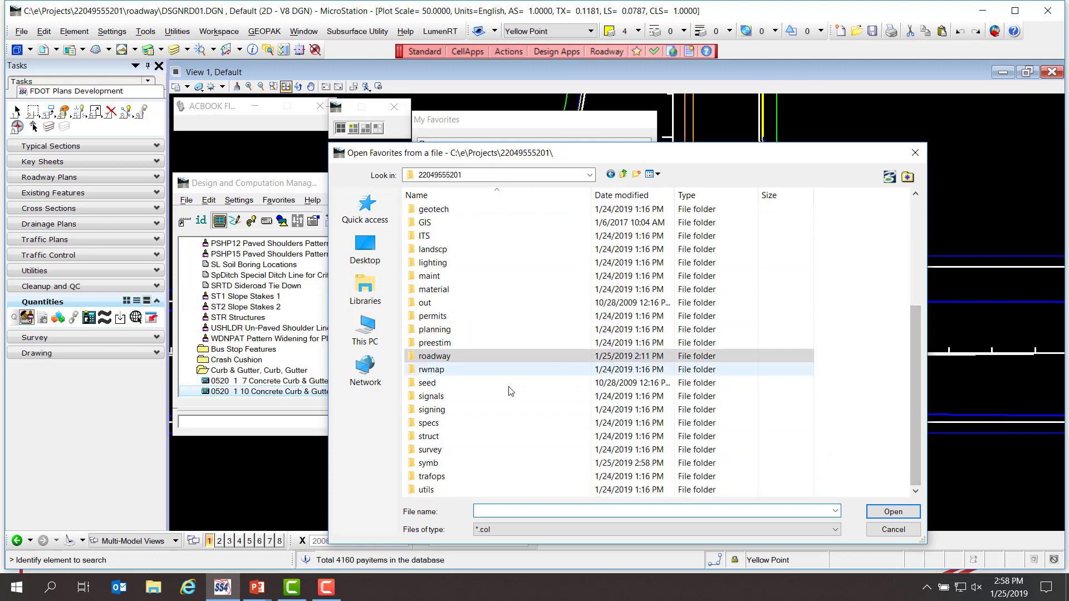
double_click(437, 464)
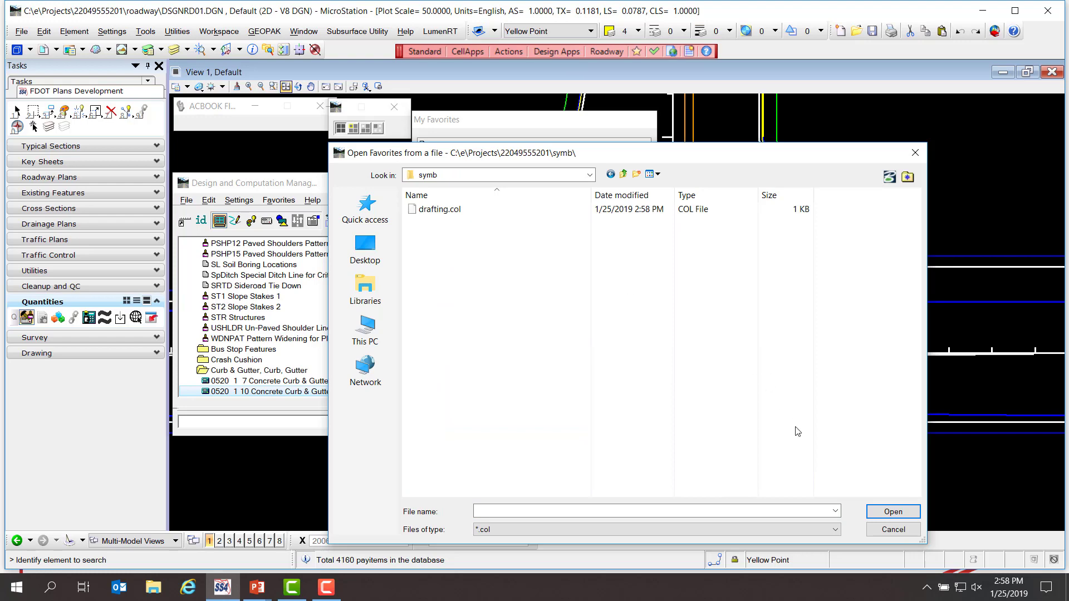
click(891, 529)
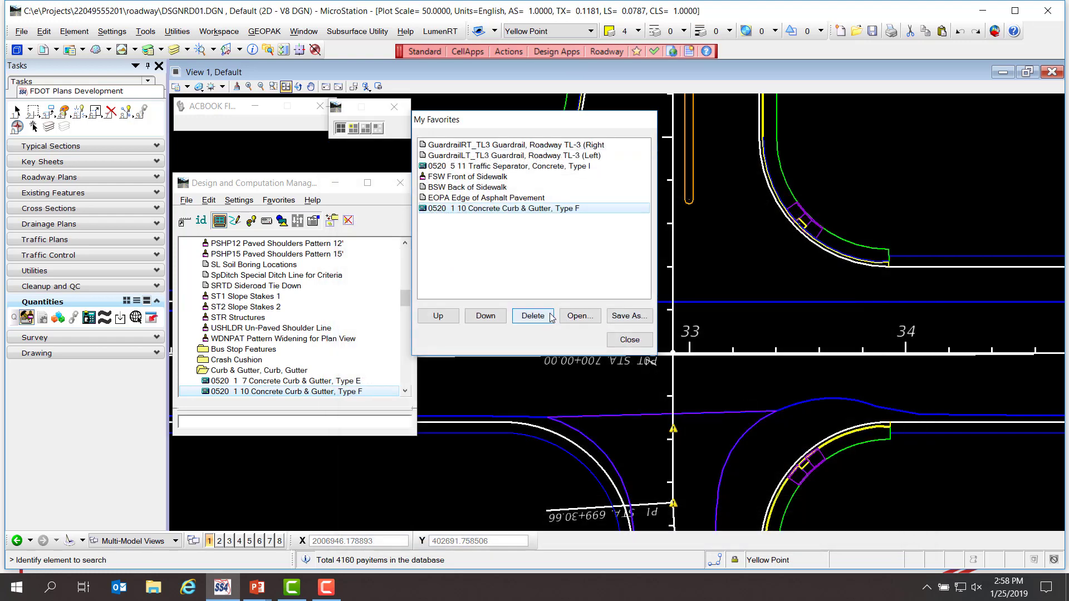
click(627, 340)
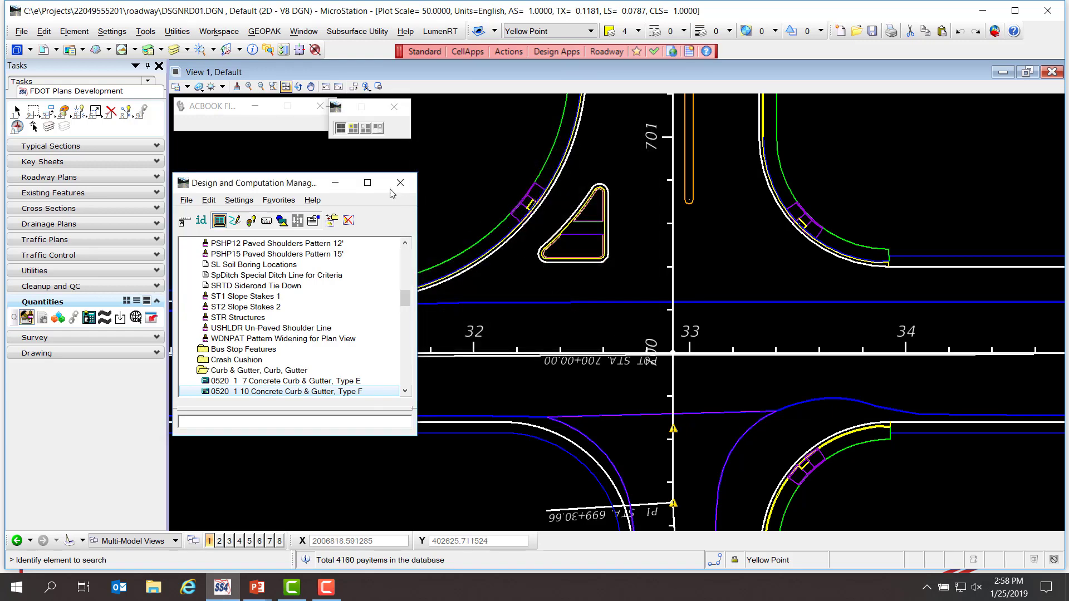
Bring up the design file commands and the list of recent files
click(22, 32)
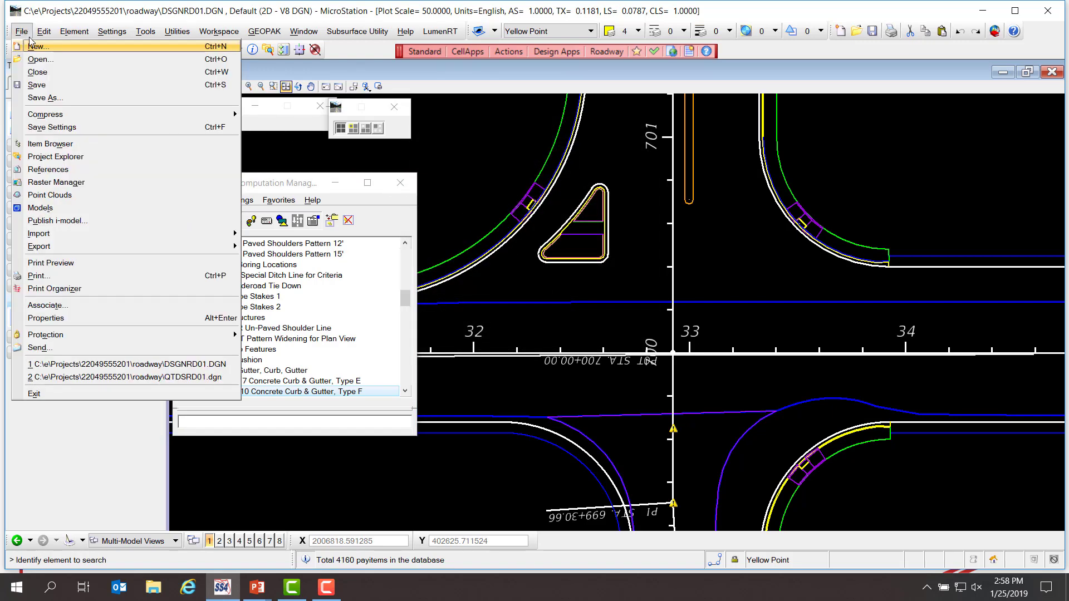